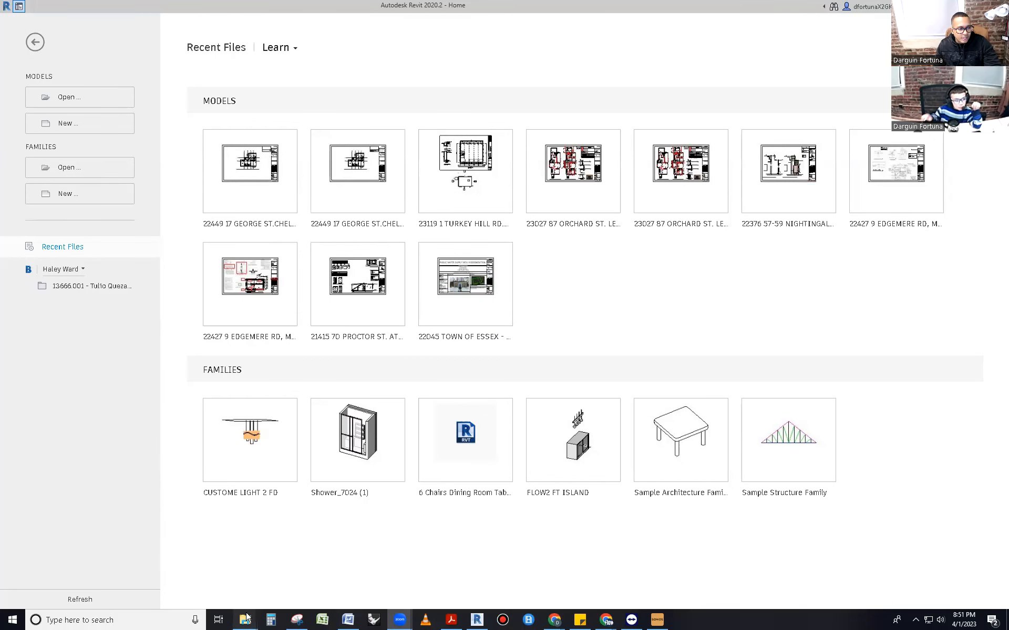
Step: Switch to File Explorer and browse to the top level of the flow network share
mouse_move(246, 616)
click(282, 573)
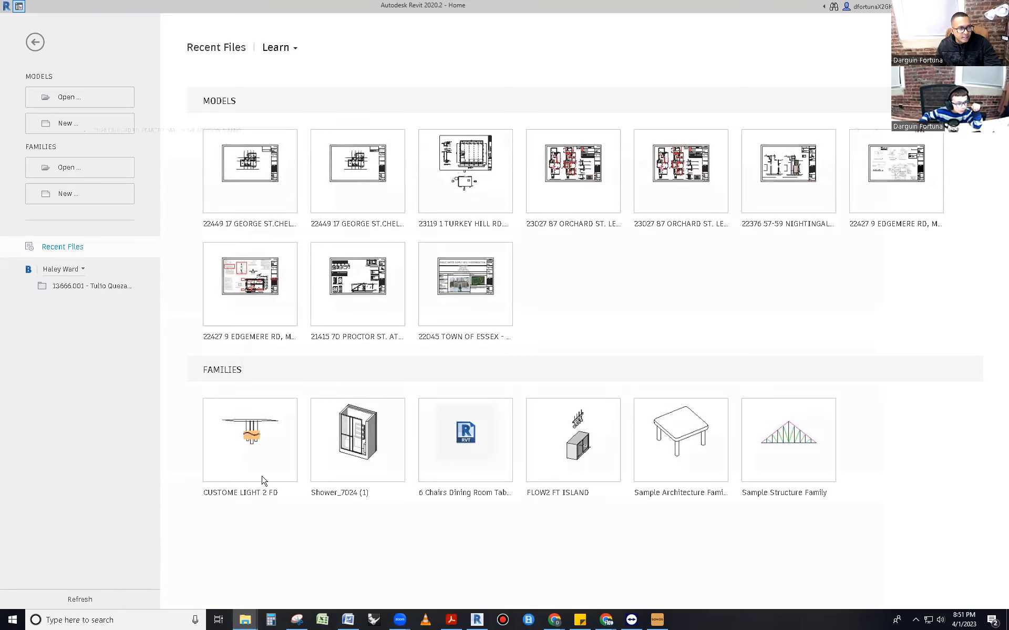
scroll(84, 294, up, 8)
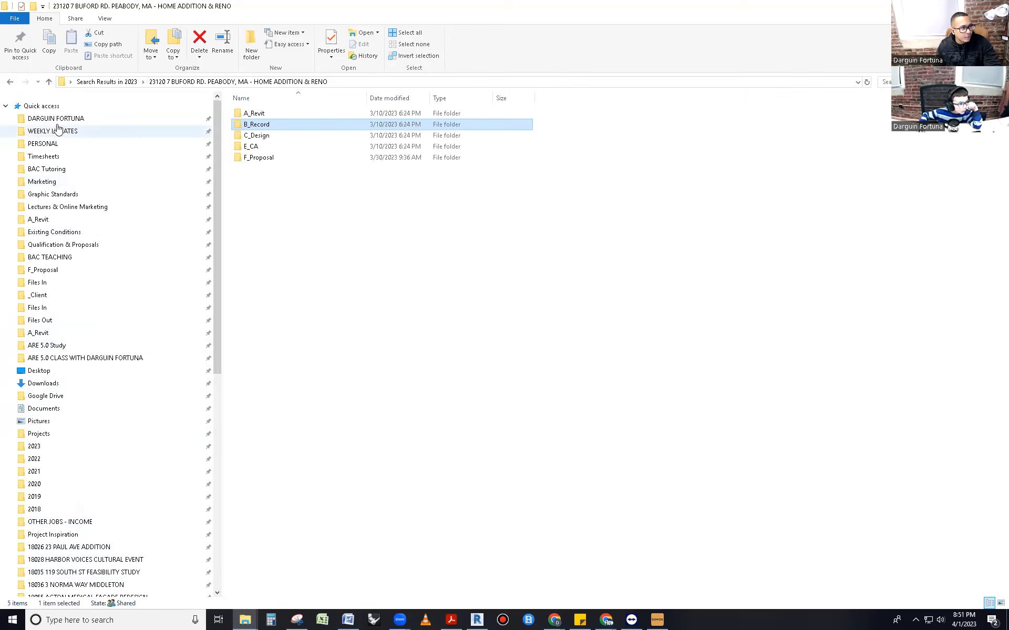
click(52, 106)
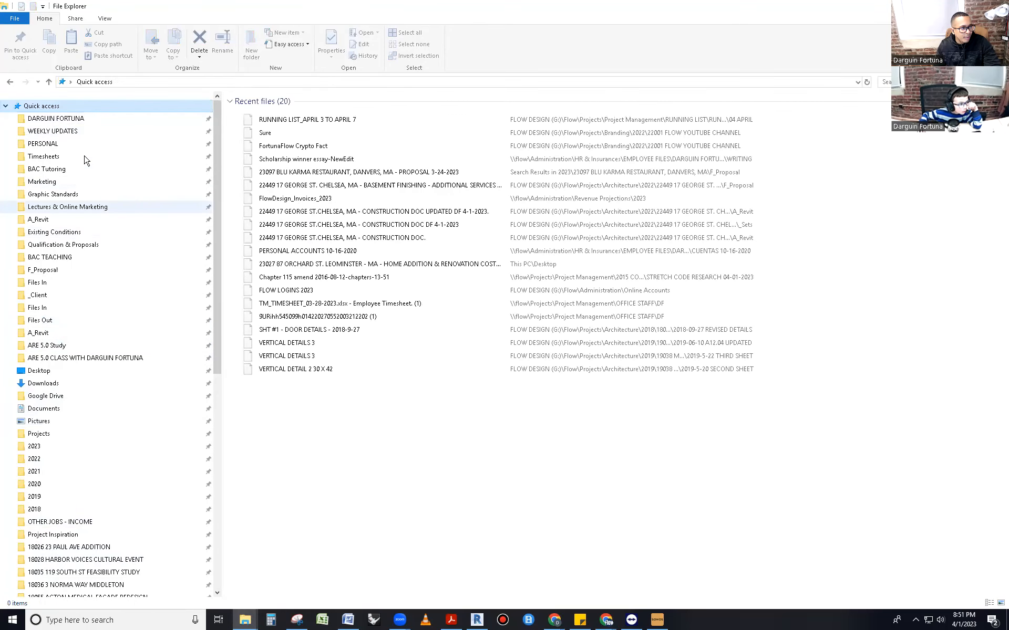
click(68, 118)
click(165, 82)
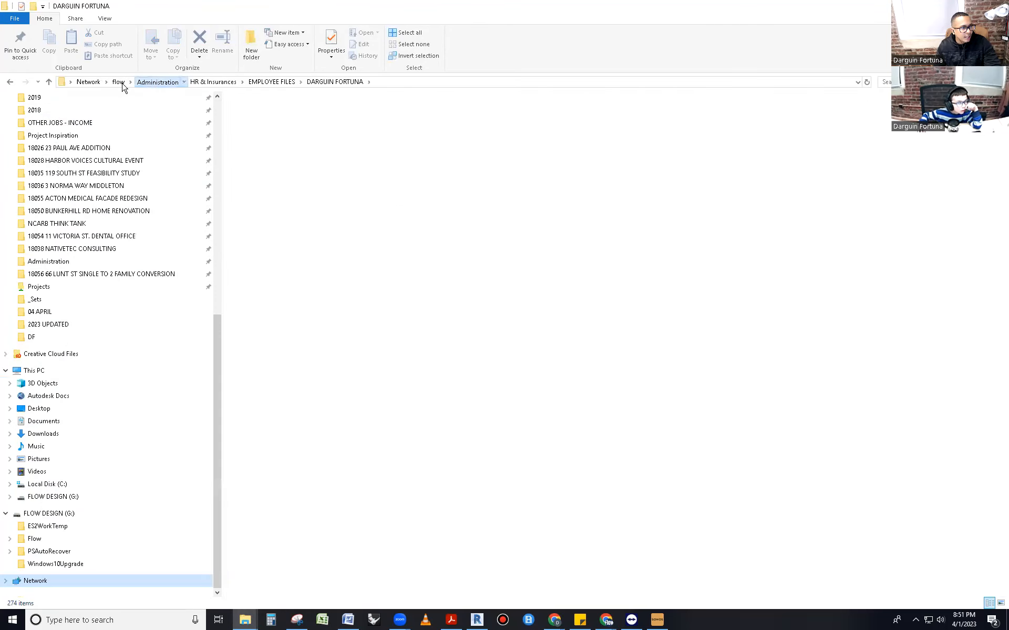
click(118, 82)
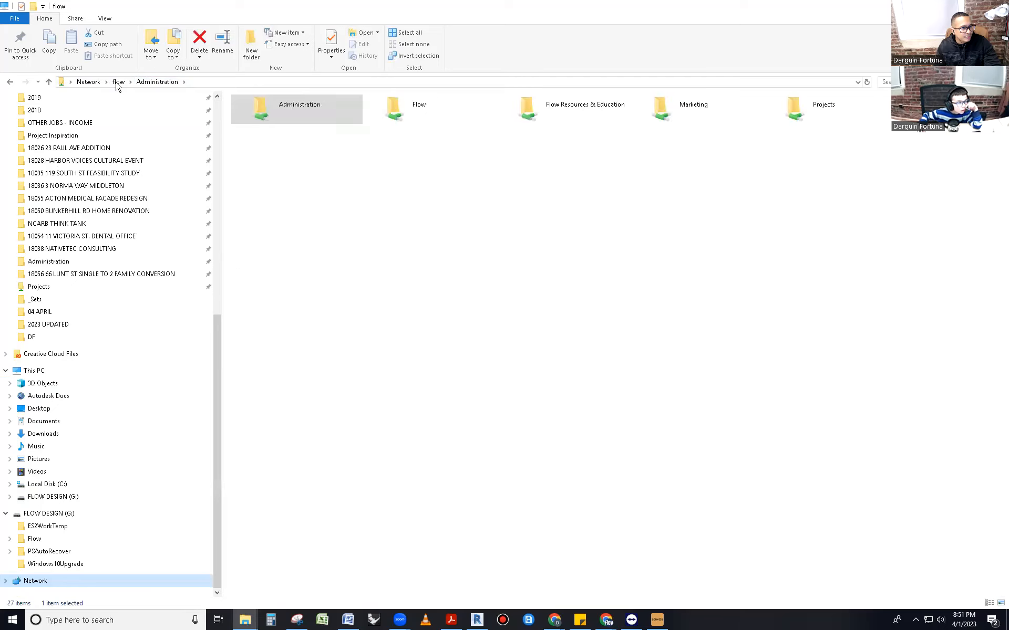
Step: Open the PDF 20210511_112227 from the Architecture folder inside the share's Projects folder
double_click(812, 105)
double_click(284, 115)
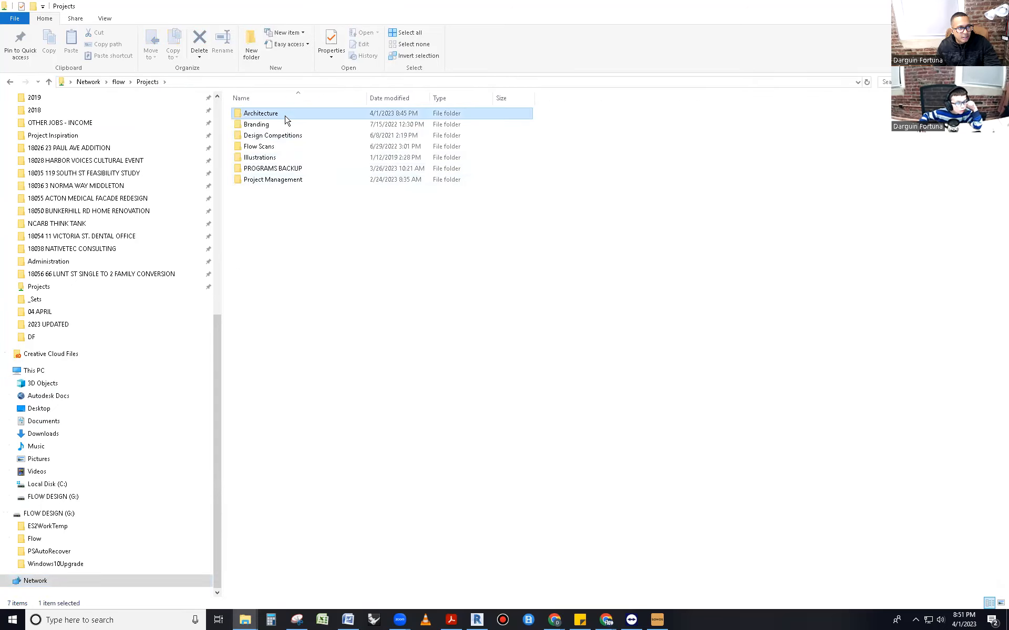
click(282, 225)
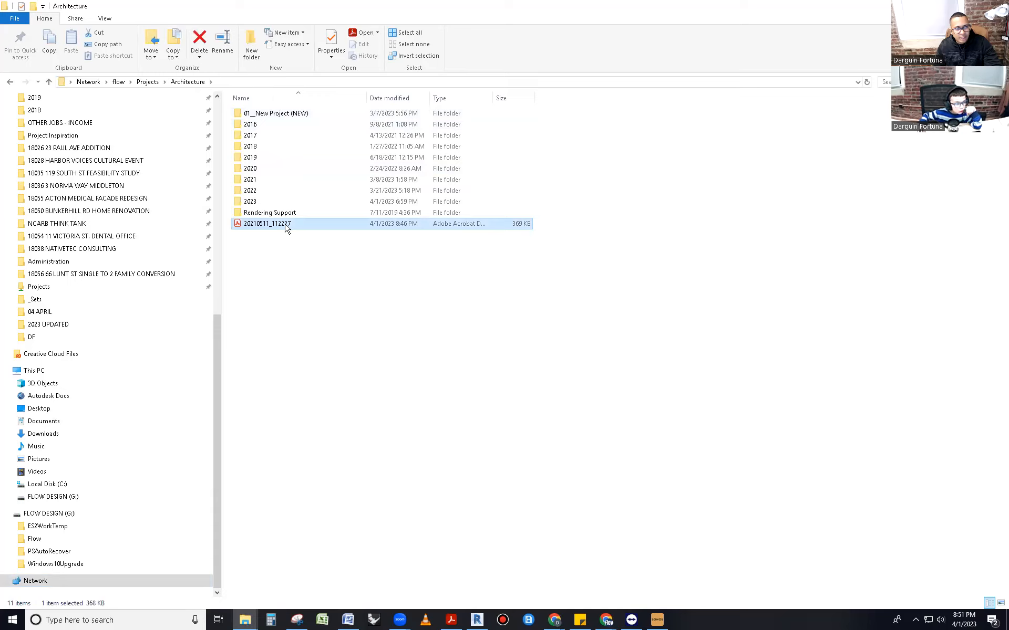
double_click(287, 226)
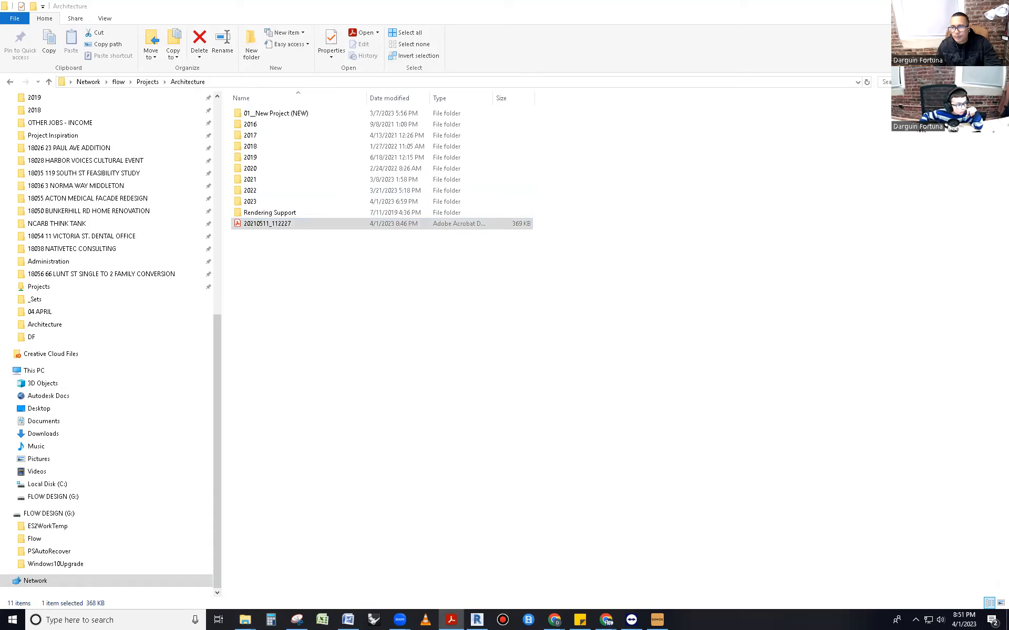
click(589, 67)
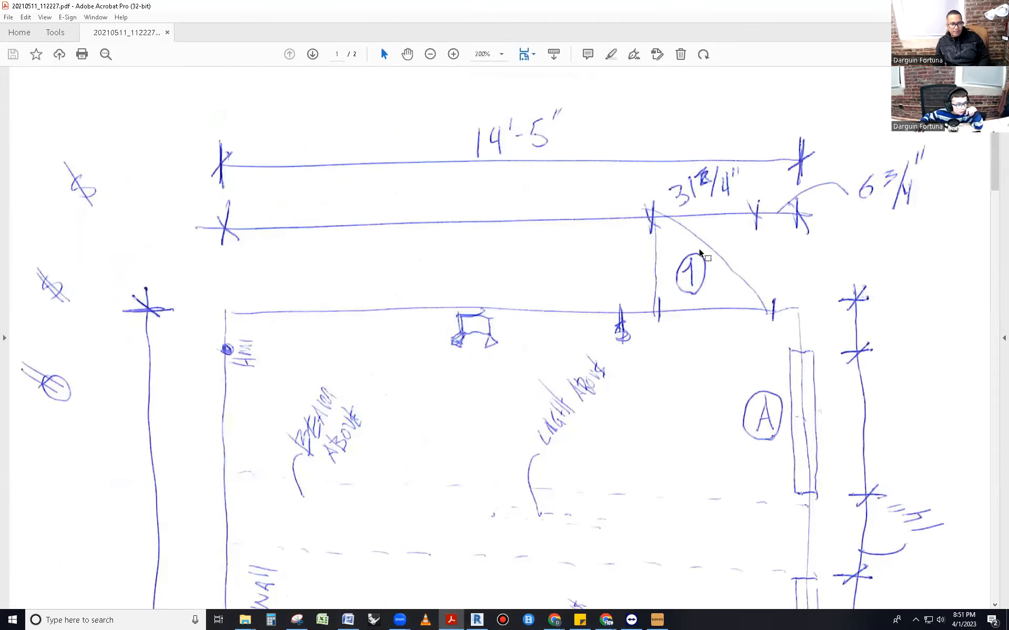
Step: Examine both pages of the hand-drawn room survey, including its dimensions and the window and door schedules
ctrl+scroll(699, 250, down, 2)
ctrl+scroll(699, 250, down, 2)
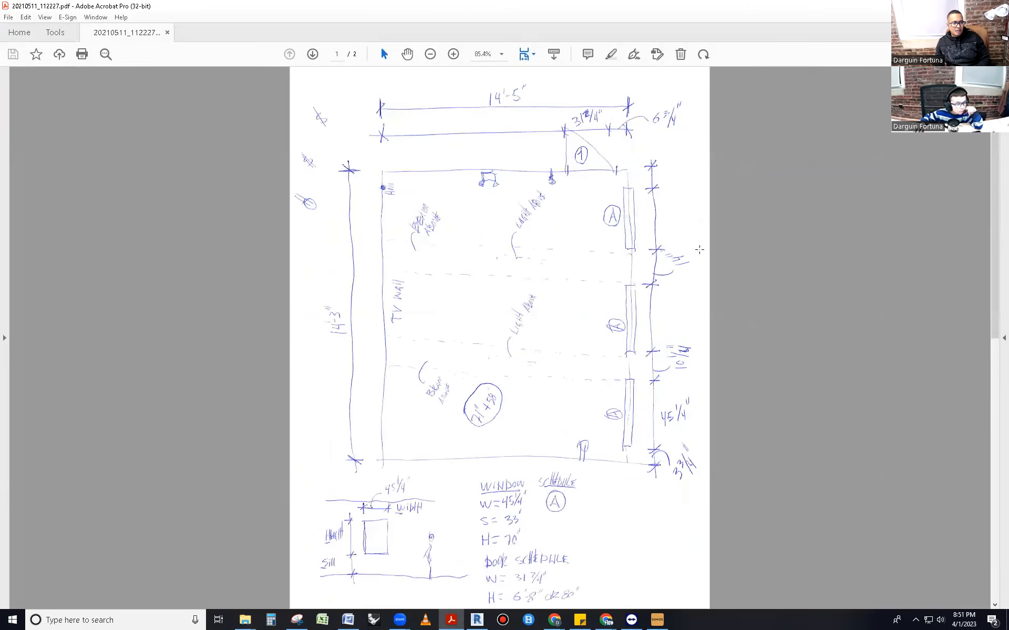
scroll(700, 252, down, 8)
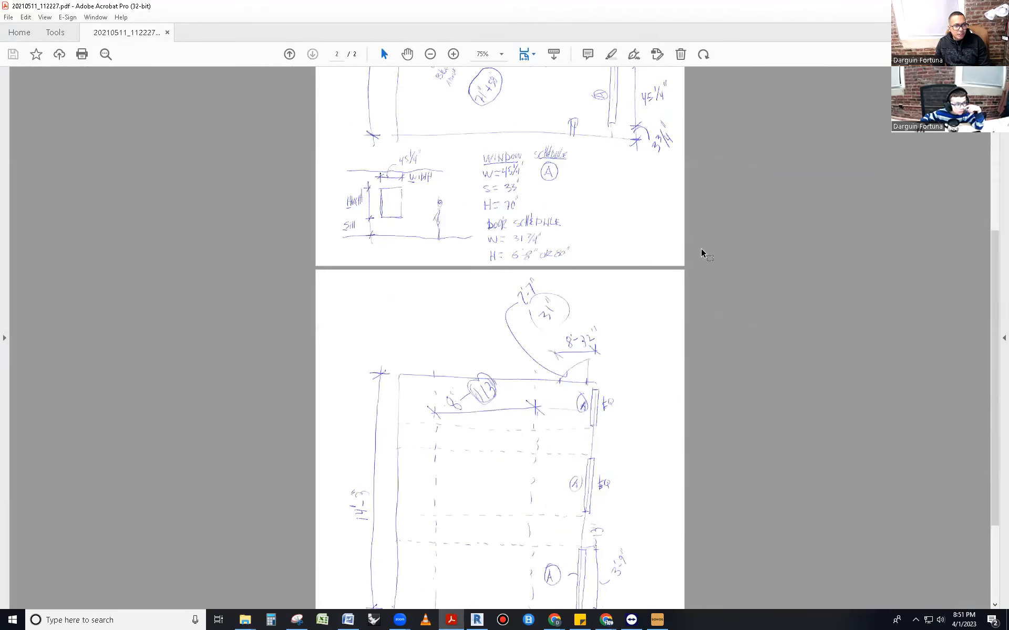
scroll(692, 268, up, 8)
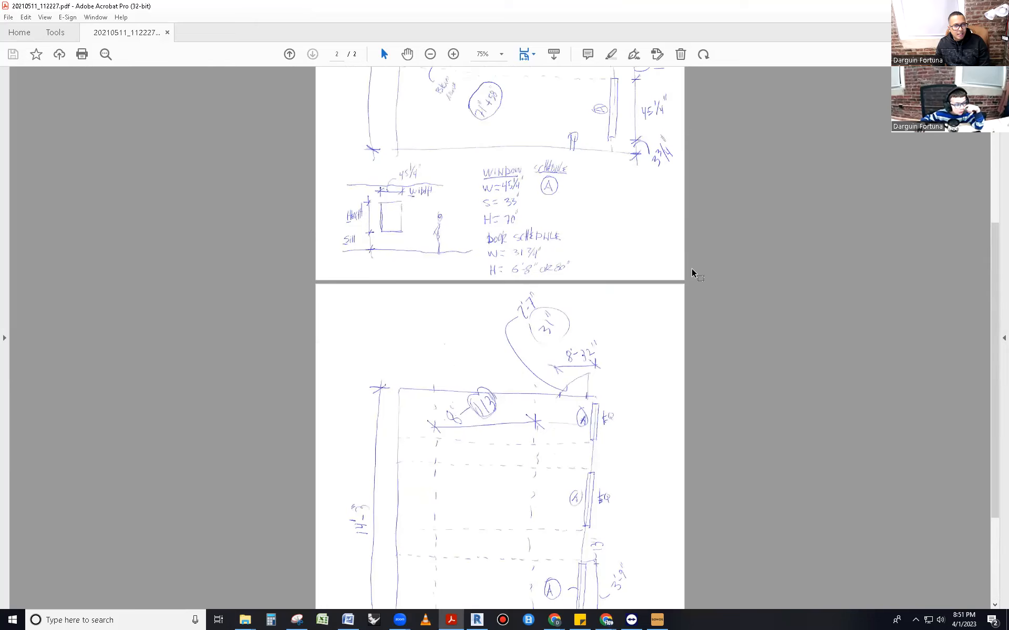
scroll(692, 268, up, 1)
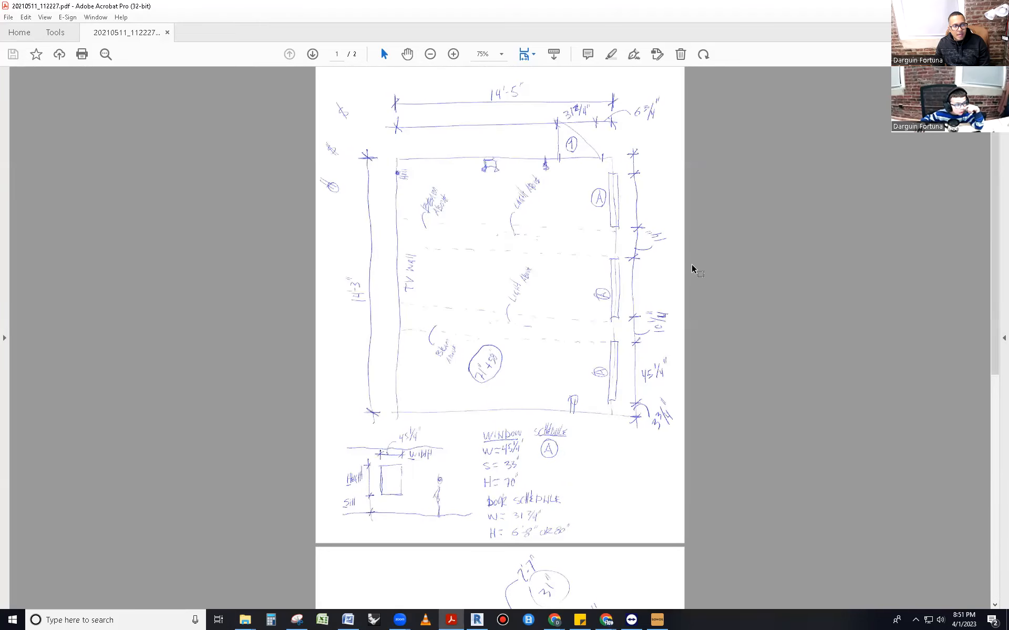
Step: Switch to Revit, start a new project and browse for its template file in the desktop's Projects (flow) shortcut
click(483, 621)
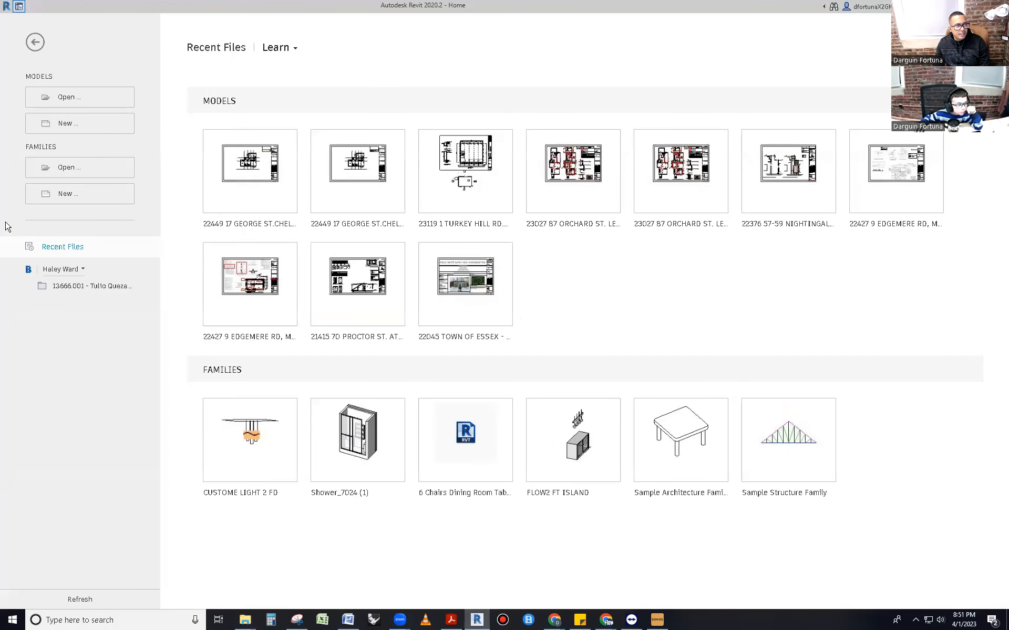
click(65, 123)
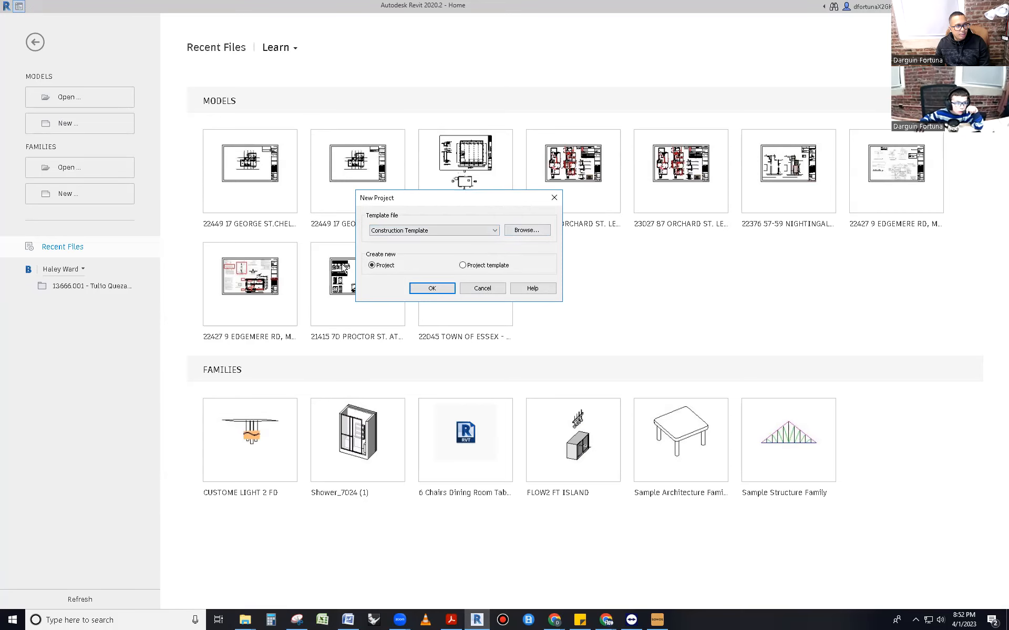
click(527, 230)
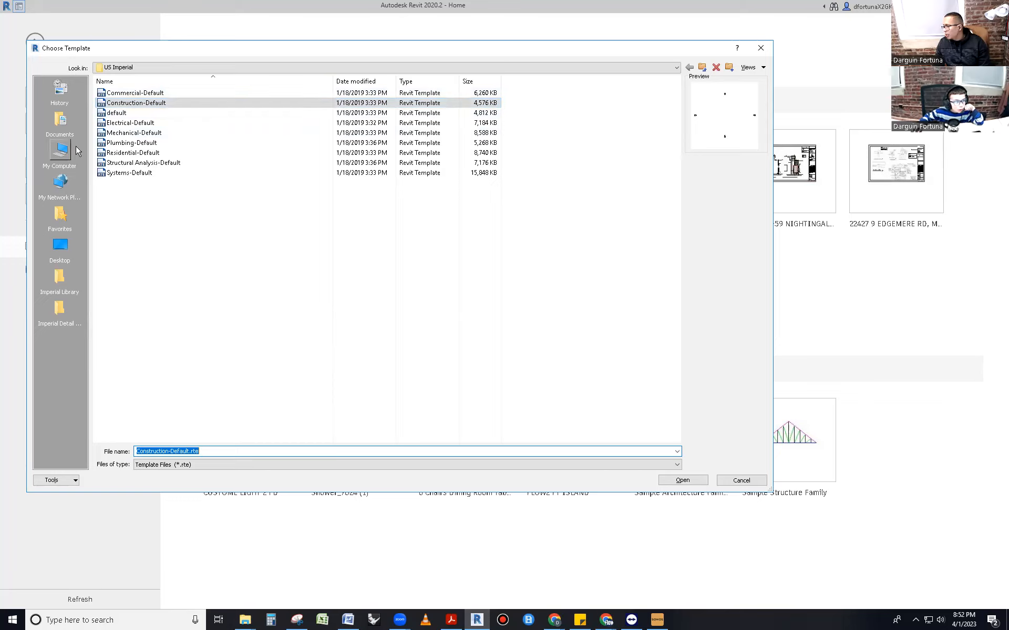
click(66, 246)
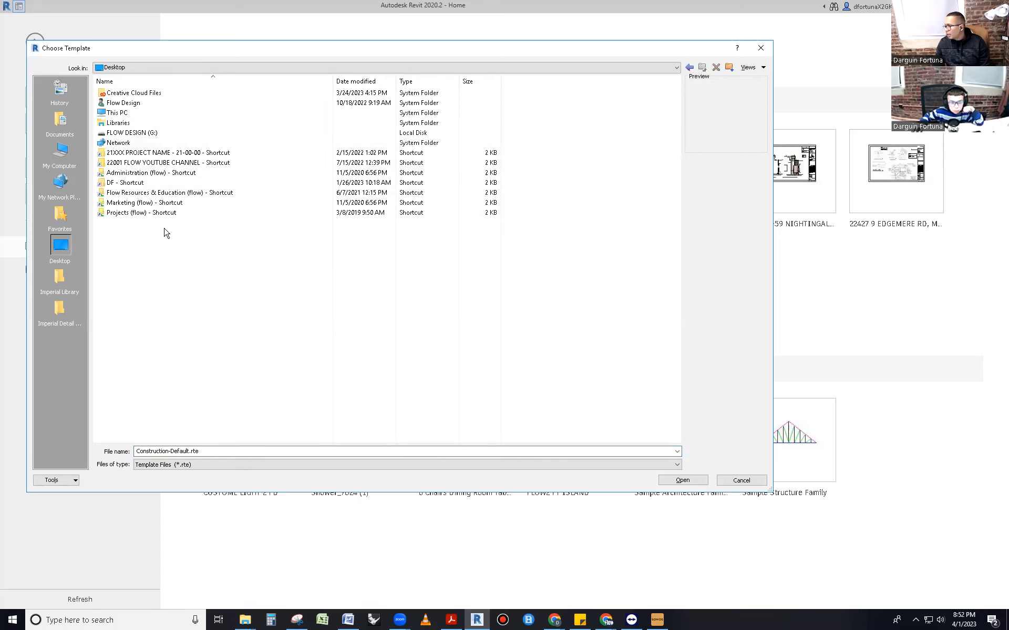
click(139, 216)
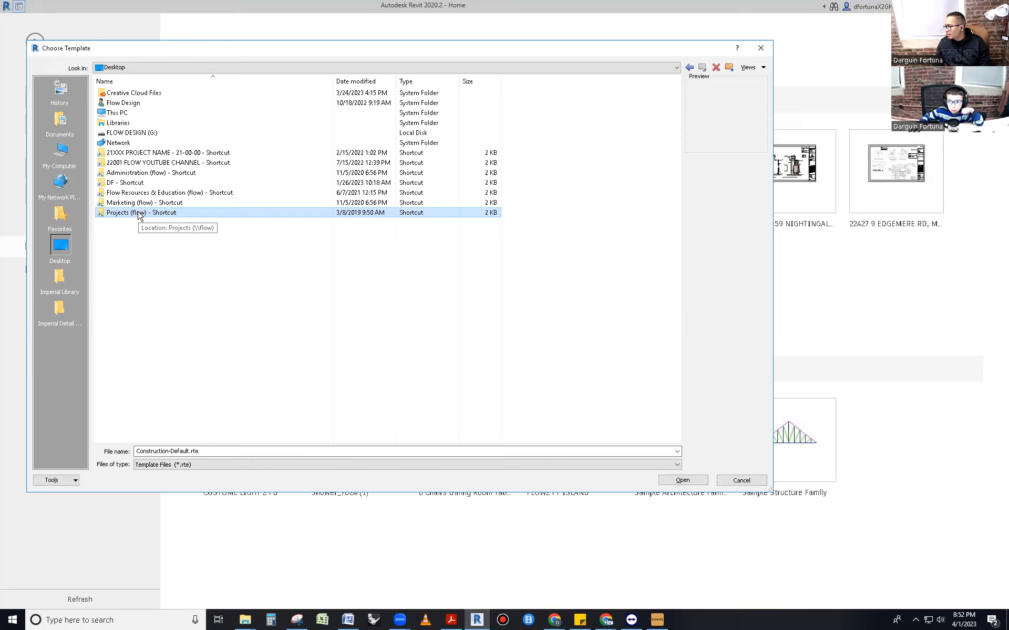
double_click(140, 213)
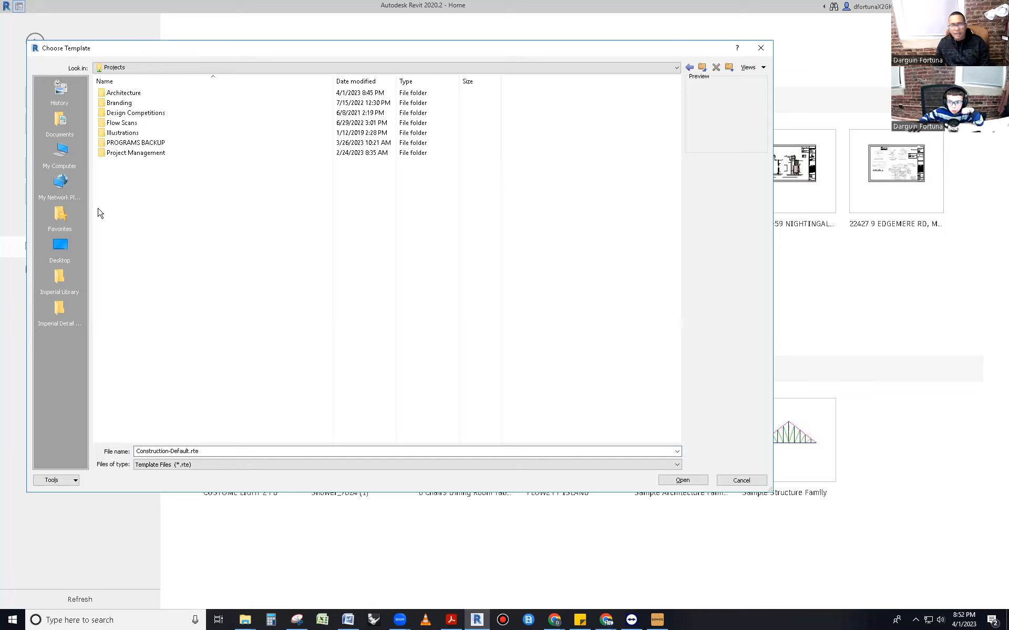
Step: Browse through Architecture and 2023 to the A_Revit folder of the Everett bathroom renovation project
click(113, 96)
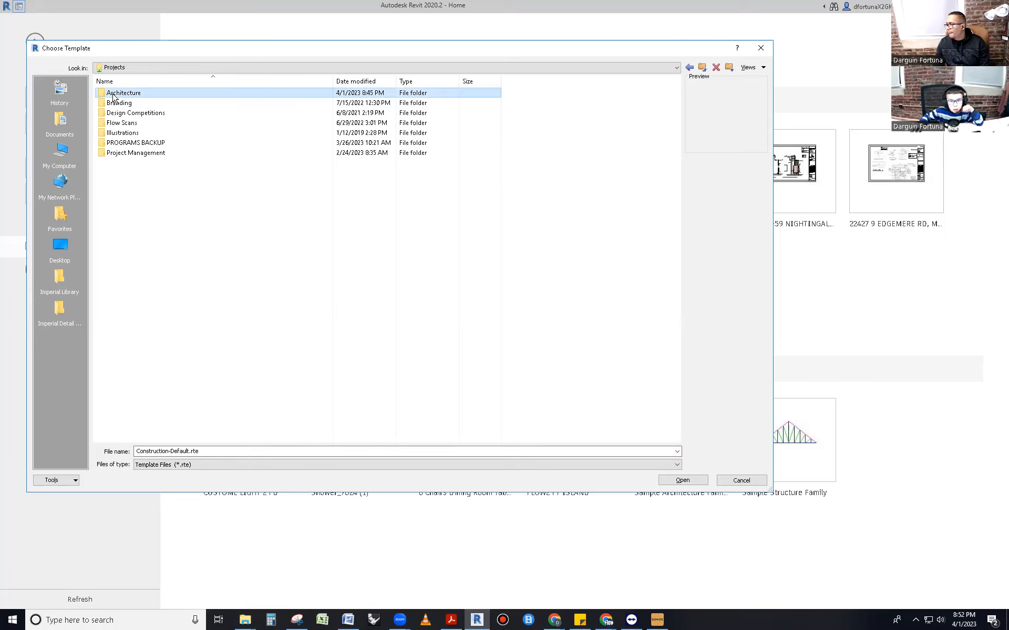
double_click(114, 96)
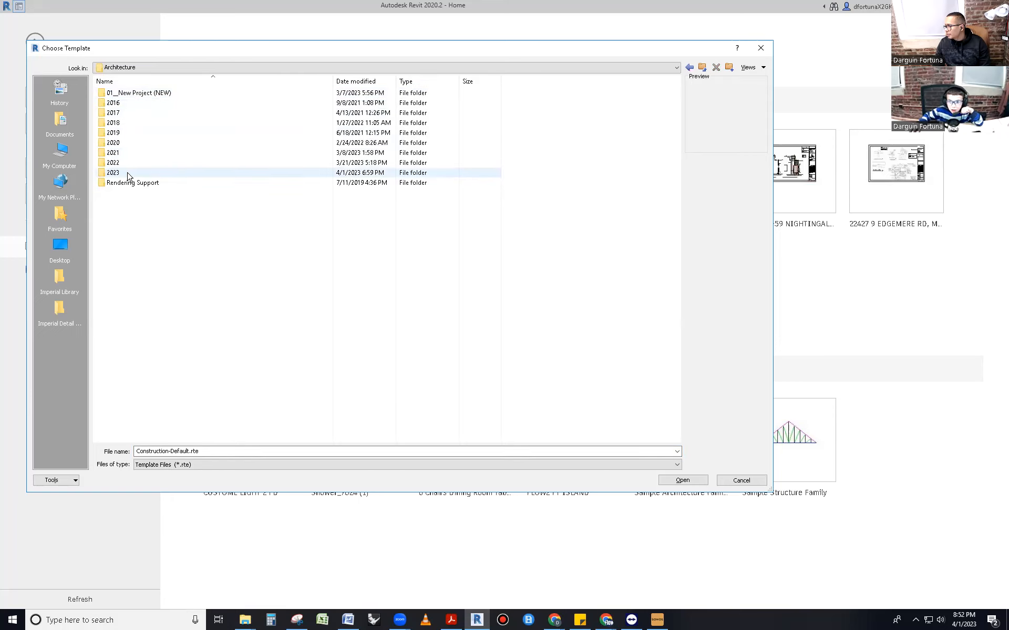
double_click(128, 175)
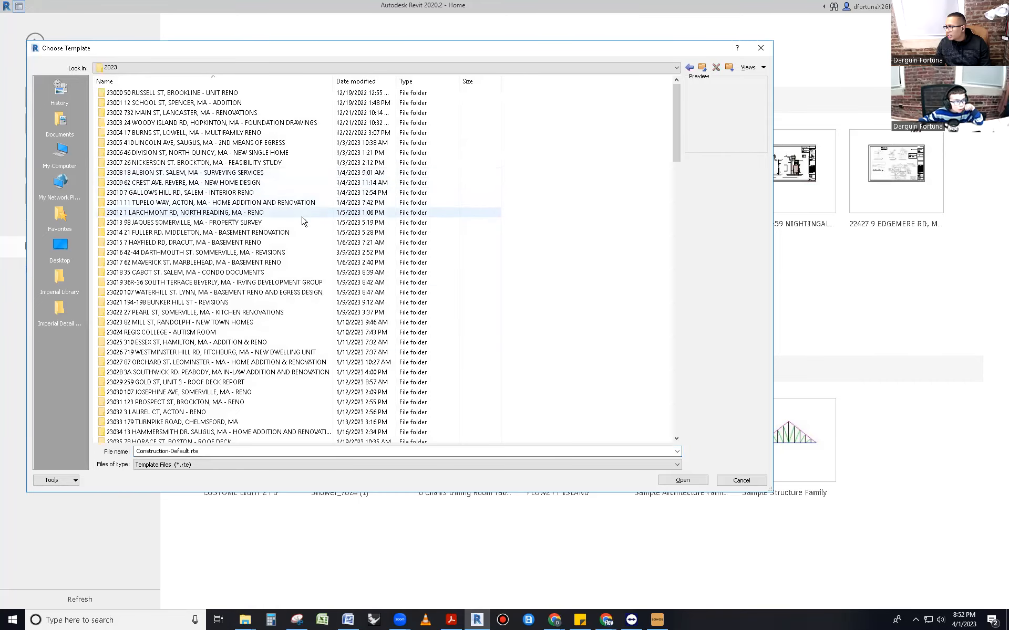
scroll(308, 217, down, 20)
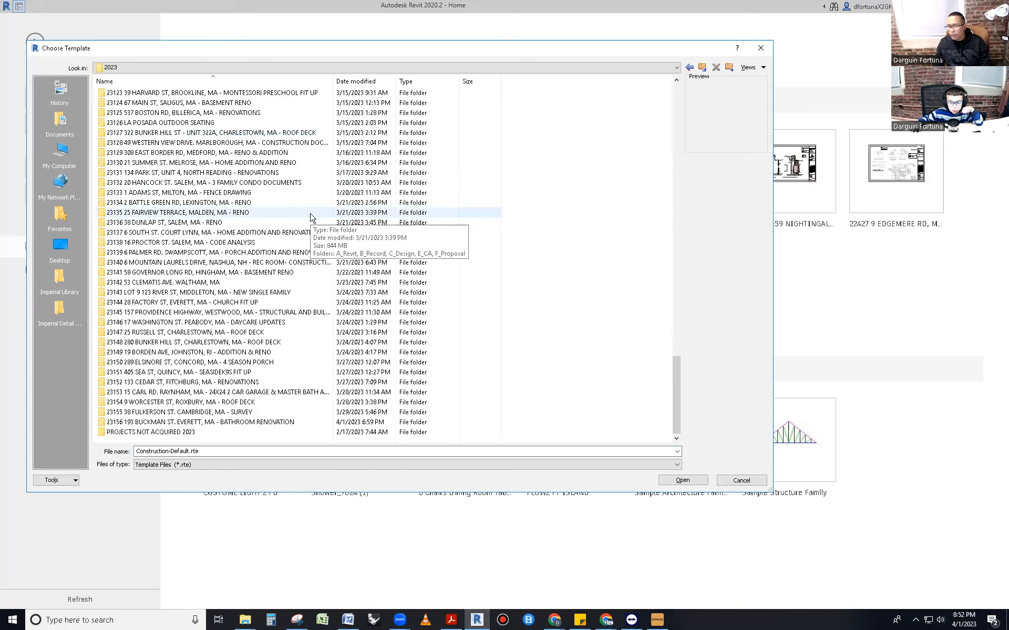
click(197, 423)
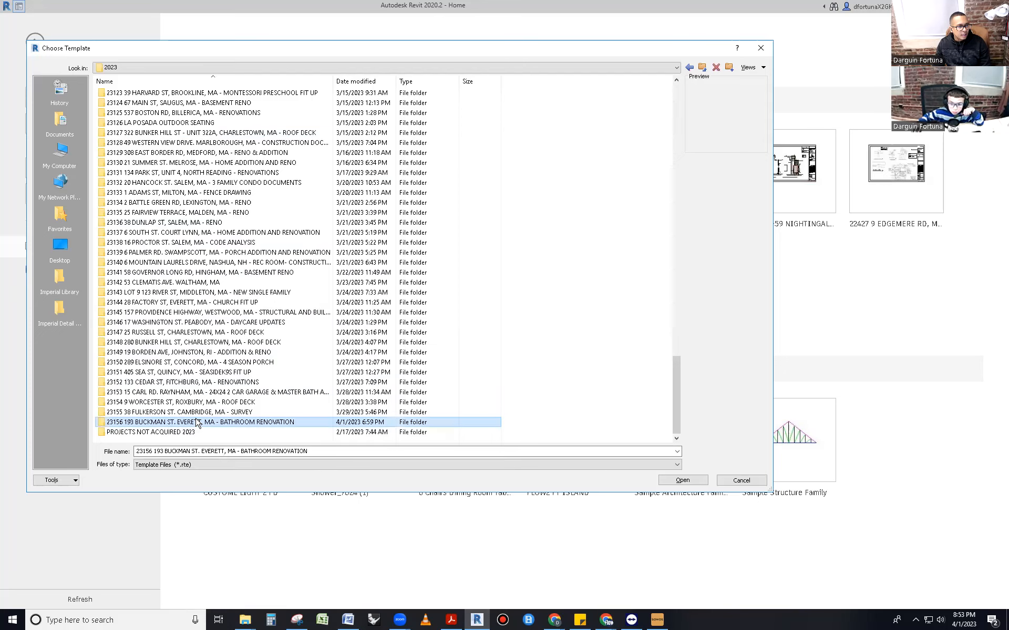
double_click(101, 424)
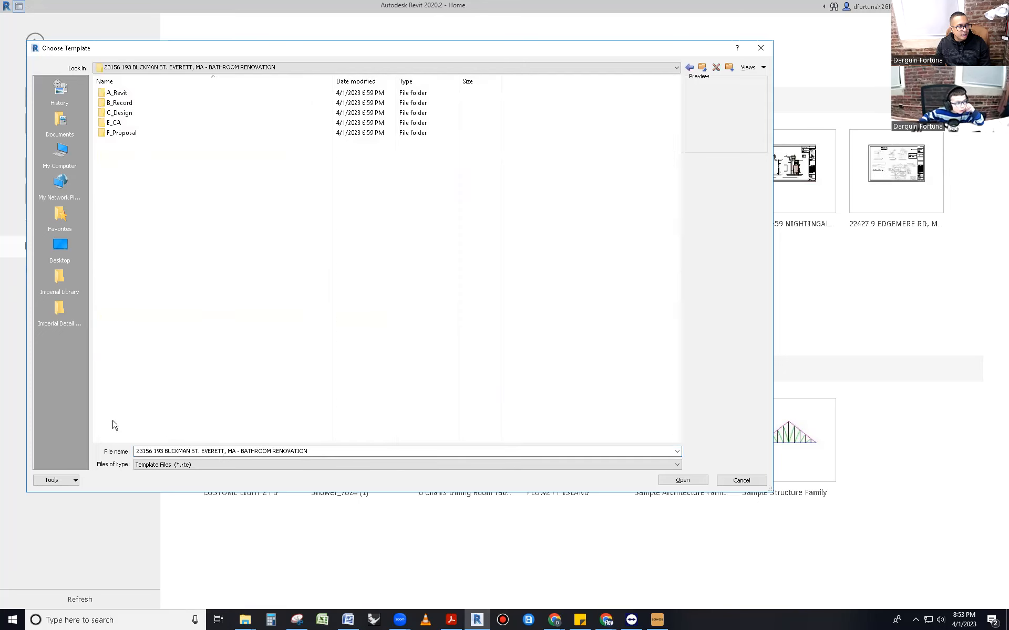
double_click(139, 95)
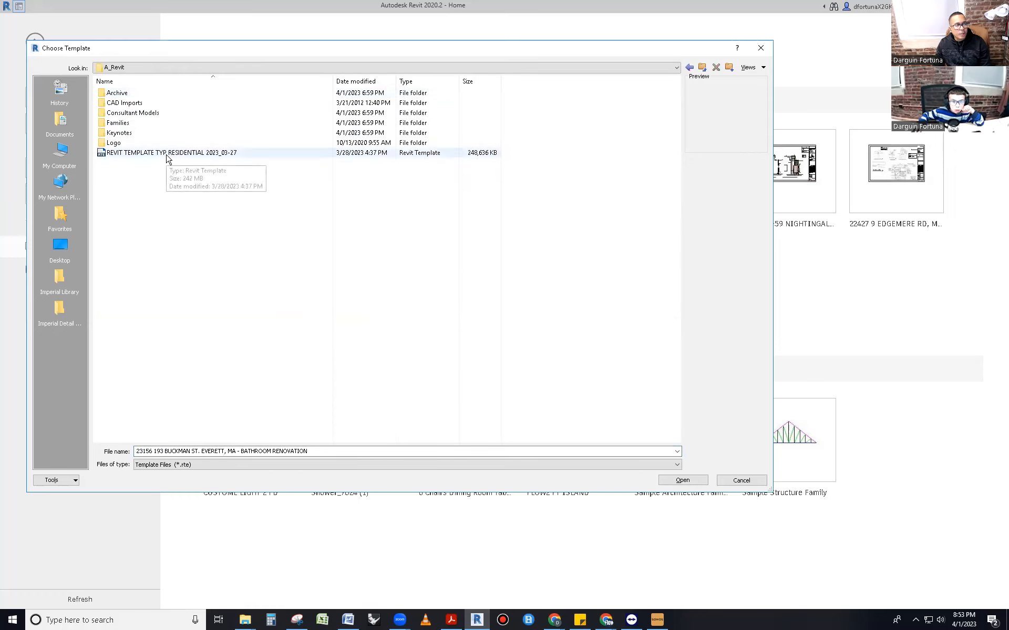
Step: Try to create a project from the template REVIT TEMPLATE TYP RESIDENTIAL 2023_03-27
click(169, 155)
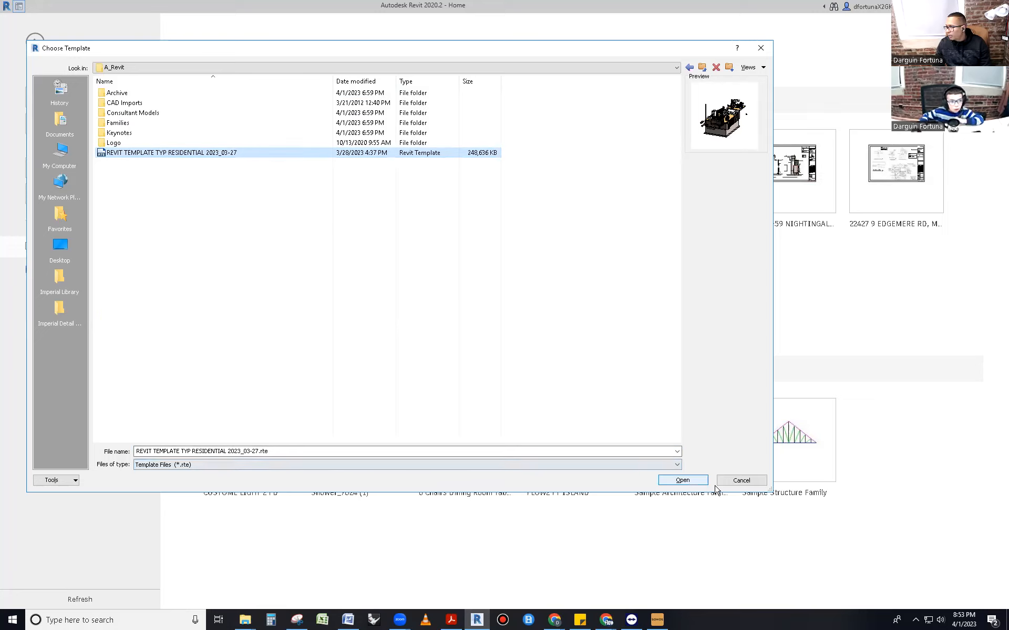
click(681, 480)
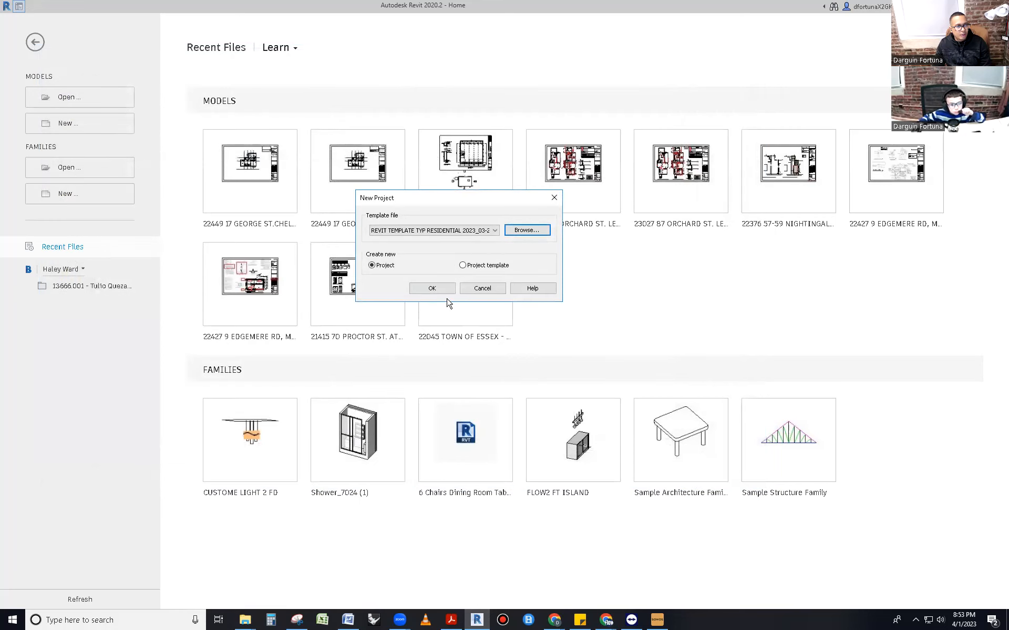
click(434, 289)
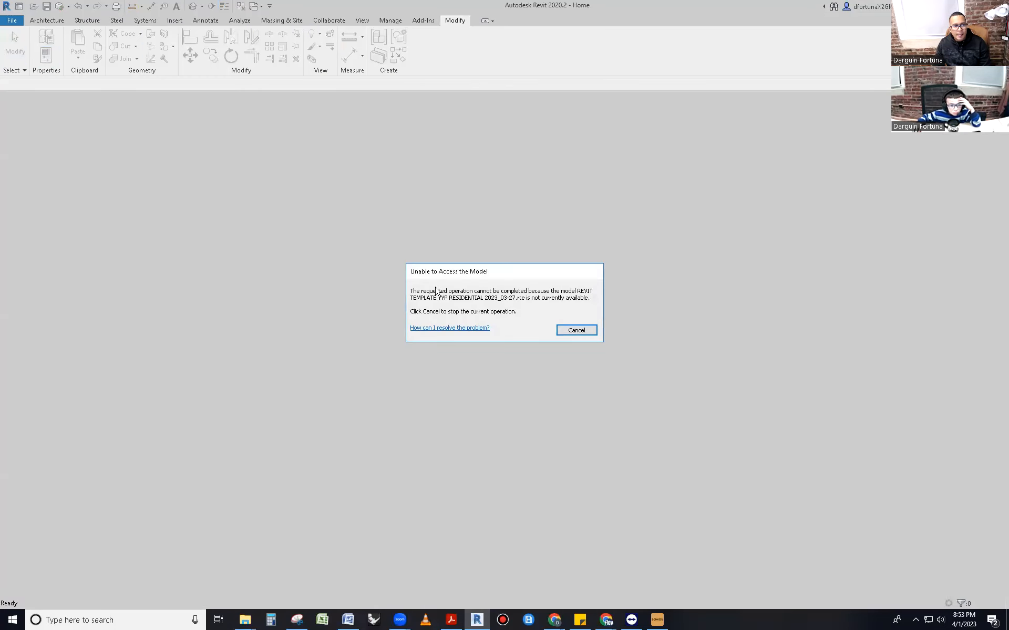
click(576, 331)
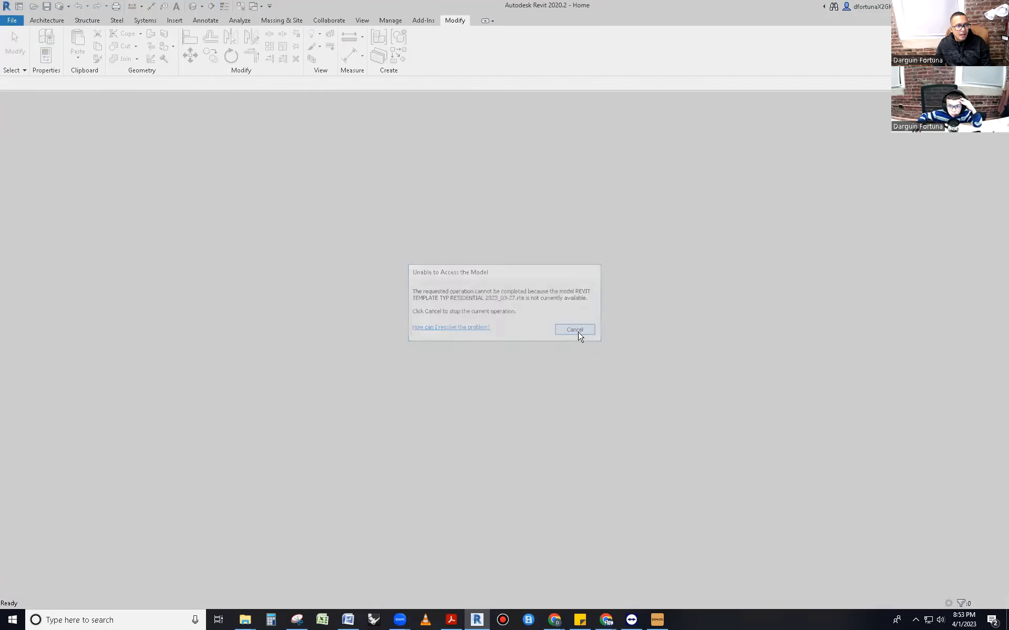
Step: From the dialog for opening files, duplicate REVIT TEMPLATE TYP RESIDENTIAL 2023_03-27 within the A_Revit folder
click(13, 21)
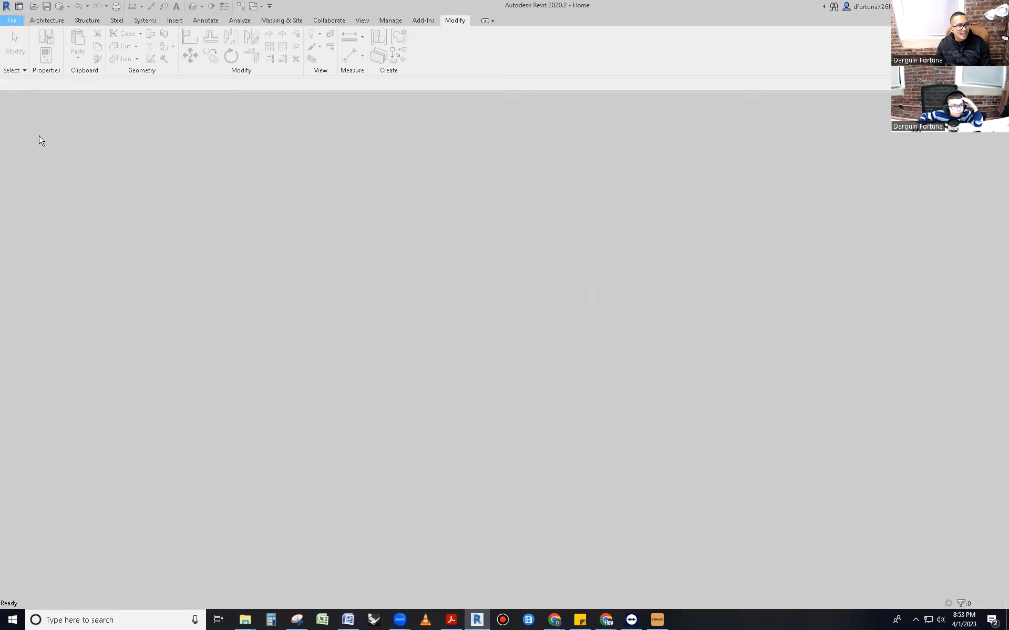
click(24, 94)
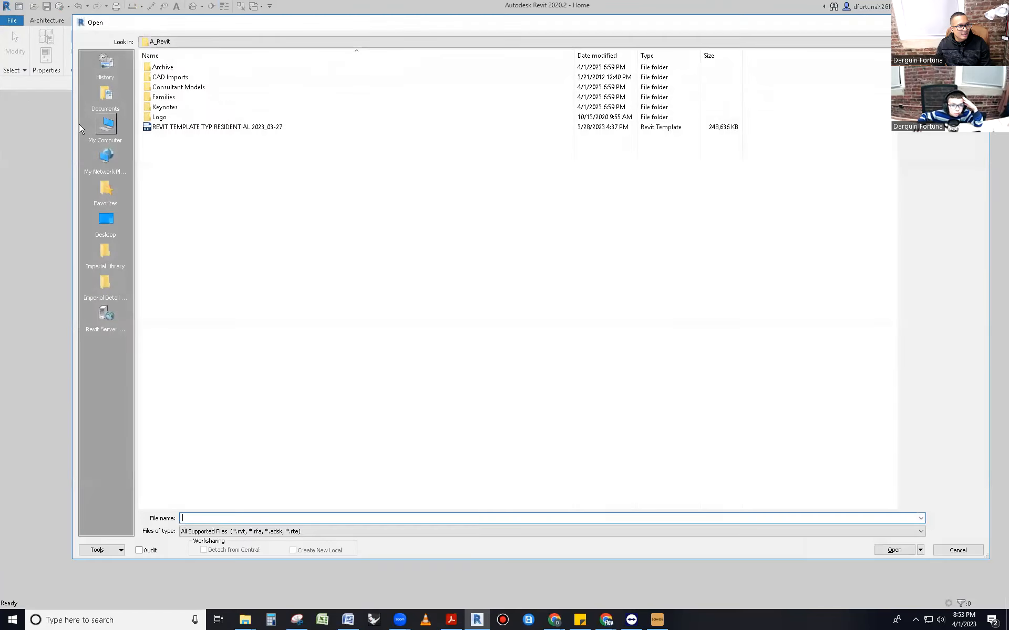
click(171, 126)
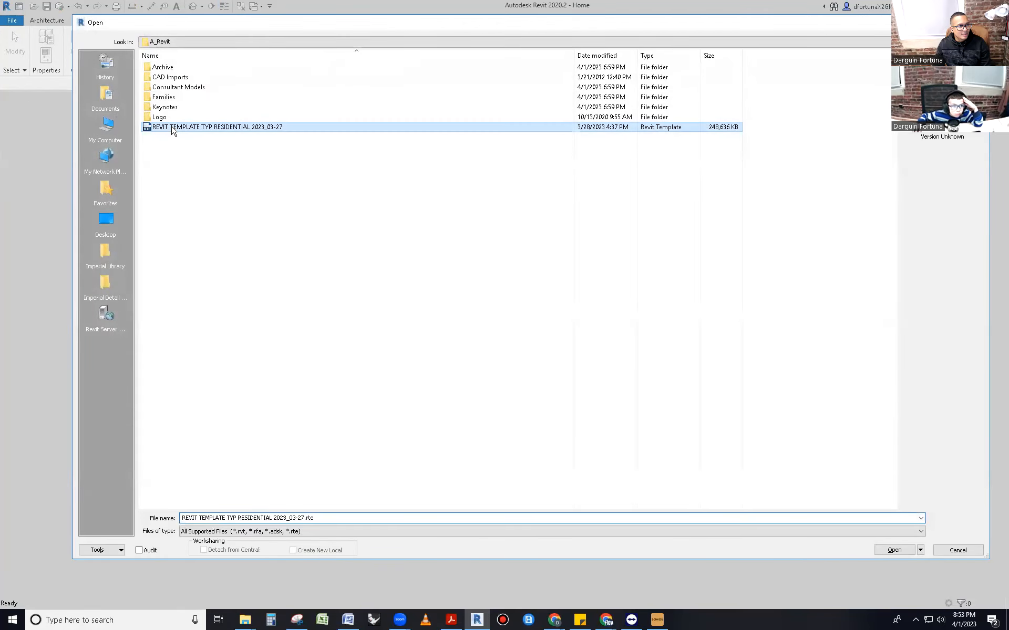
right_click(171, 127)
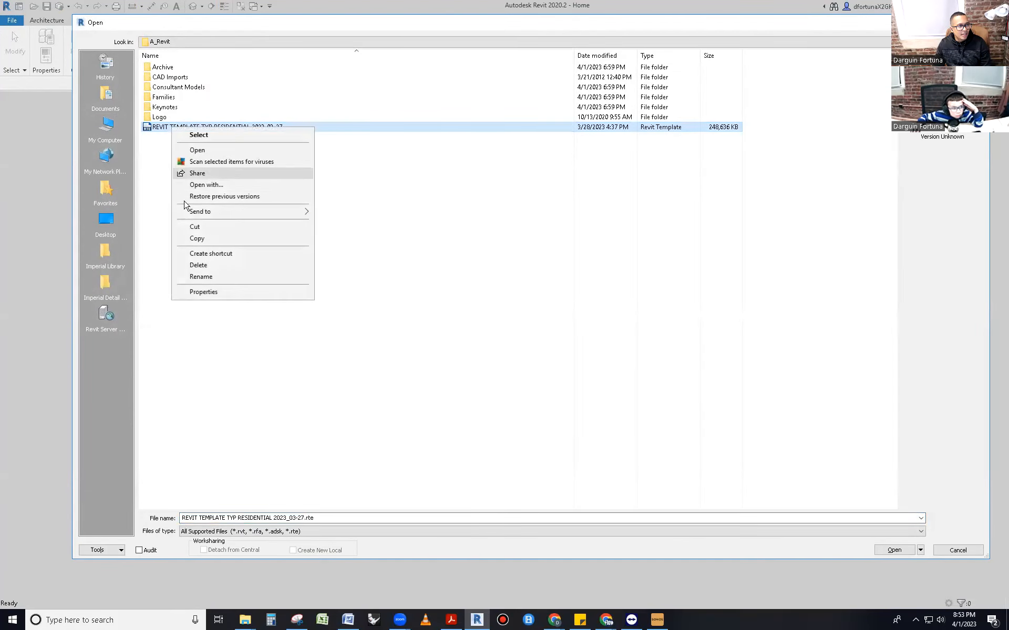
click(200, 236)
right_click(201, 234)
click(208, 317)
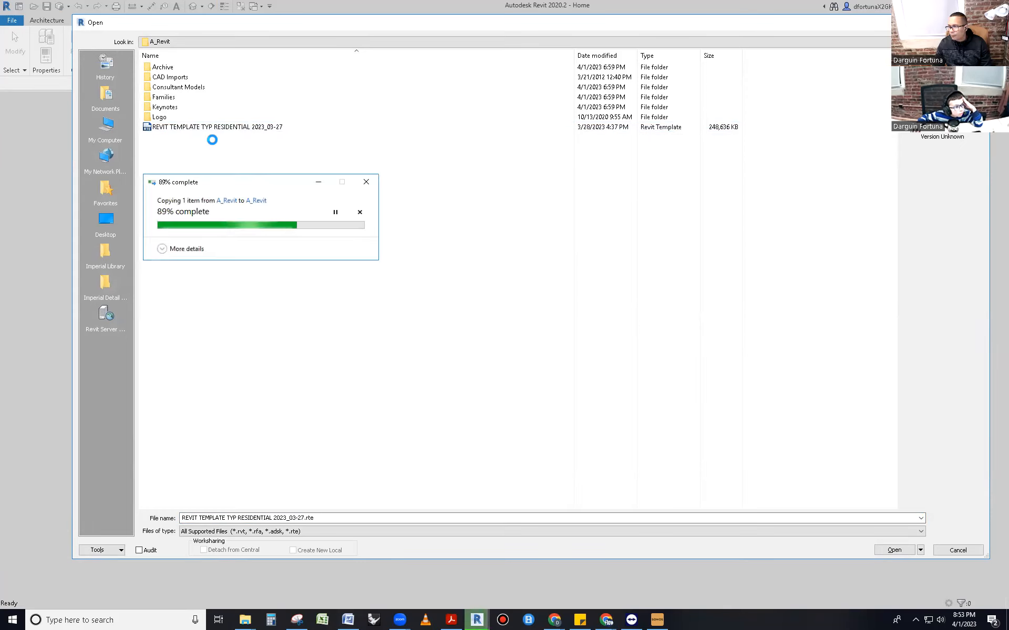
Step: Open the copied residential template and clear the Project Browser and Properties palettes away from the 3D view
click(880, 550)
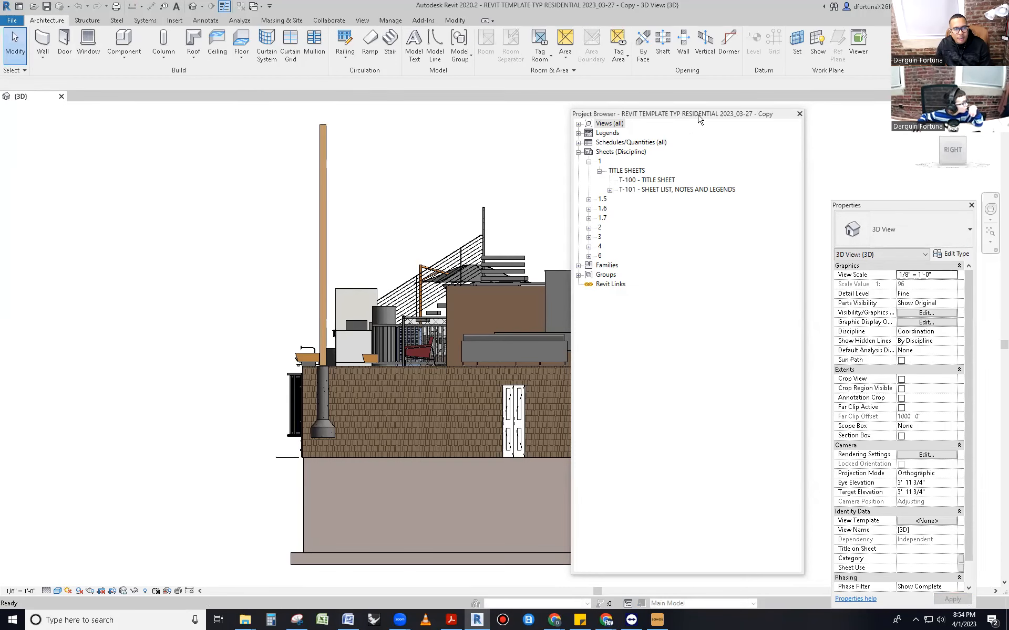
click(799, 113)
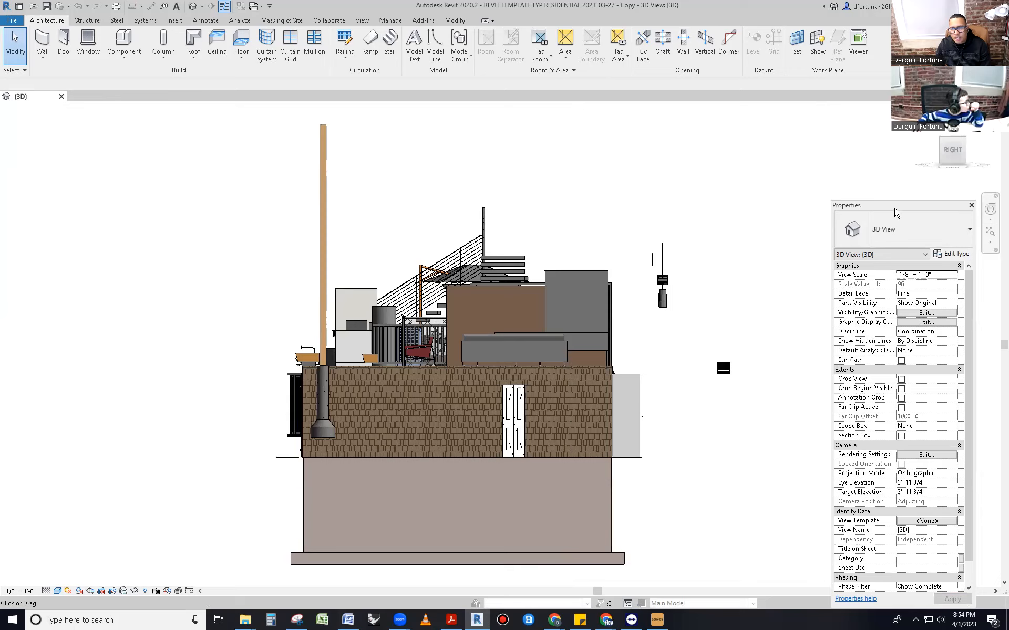
drag(895, 208, 1008, 208)
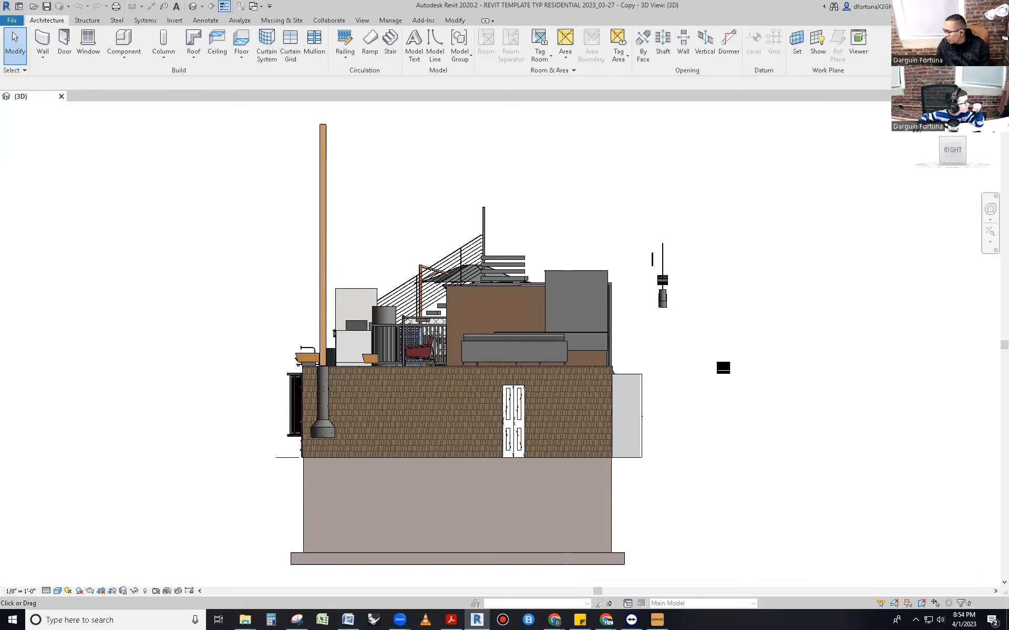
Step: Delete the sample patio umbrella, curved sofa and square fire pit from the outdoor deck
scroll(743, 430, down, 2)
shift+middle_drag(727, 479, 755, 433)
scroll(828, 423, up, 2)
click(821, 377)
scroll(823, 440, up, 2)
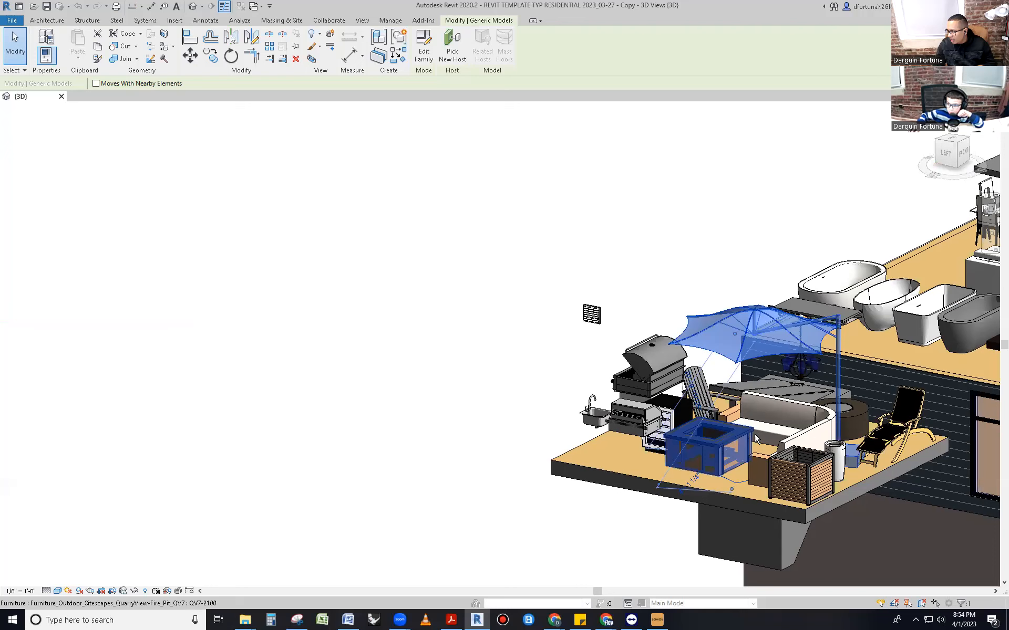
key(Delete)
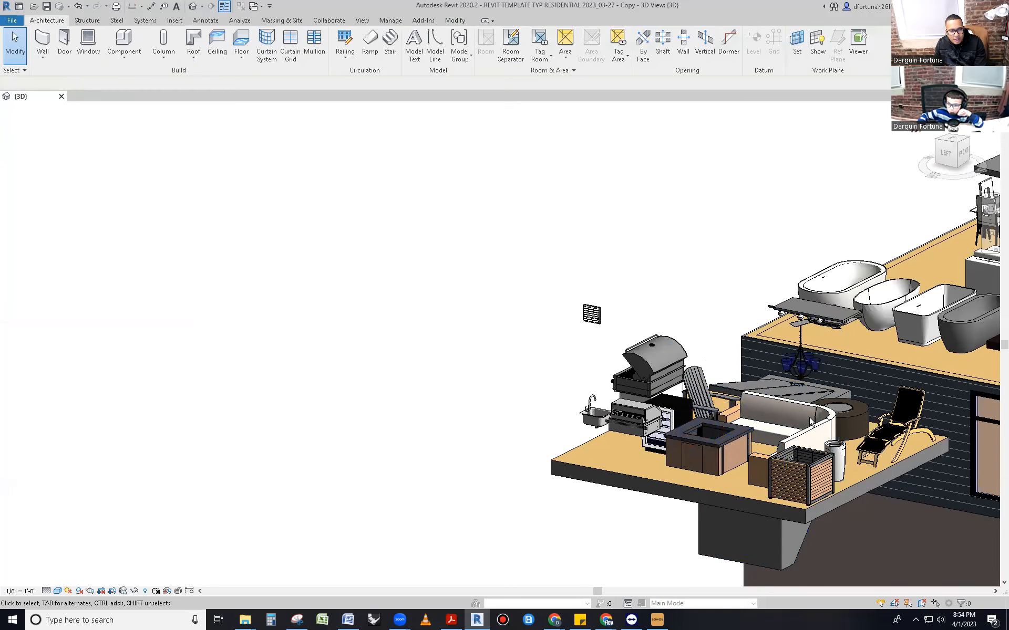
click(811, 422)
key(Delete)
click(732, 439)
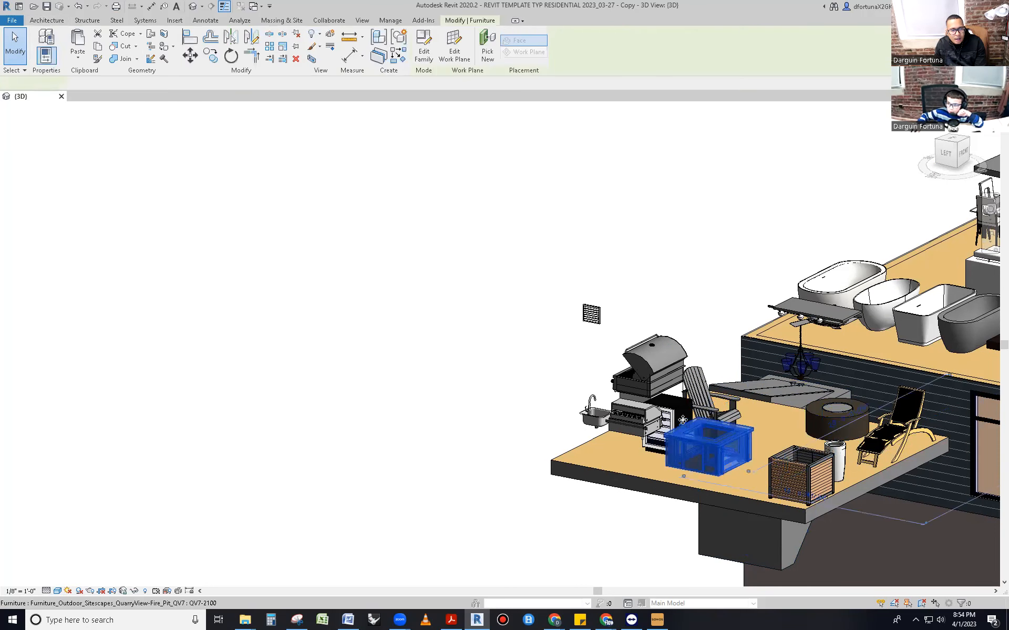
key(Delete)
Step: Delete the small grill unit, outdoor refrigerator and sink at the deck's outer edge
click(659, 420)
key(Delete)
click(658, 418)
key(Delete)
click(606, 416)
key(Delete)
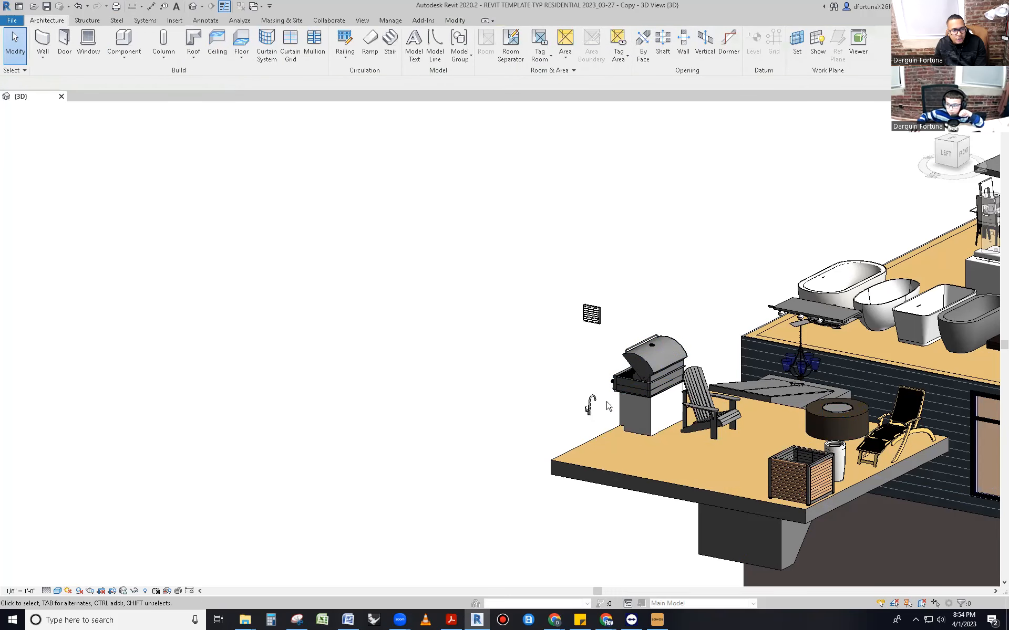
Step: Delete the drop-in barbecue, the base cabinet beneath it and the kitchen faucet beside the deck
click(652, 371)
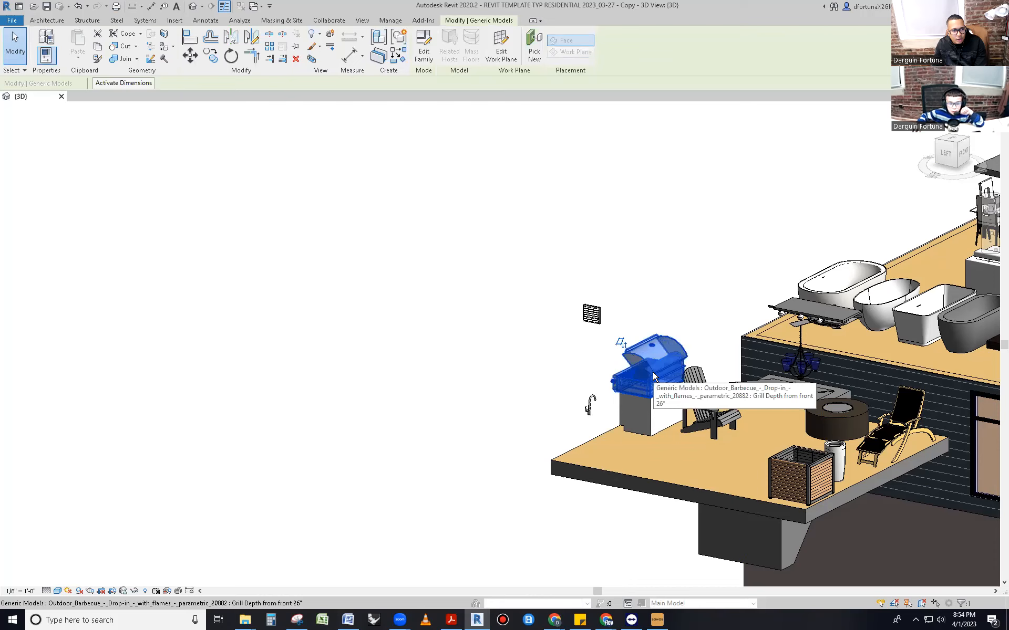
key(Delete)
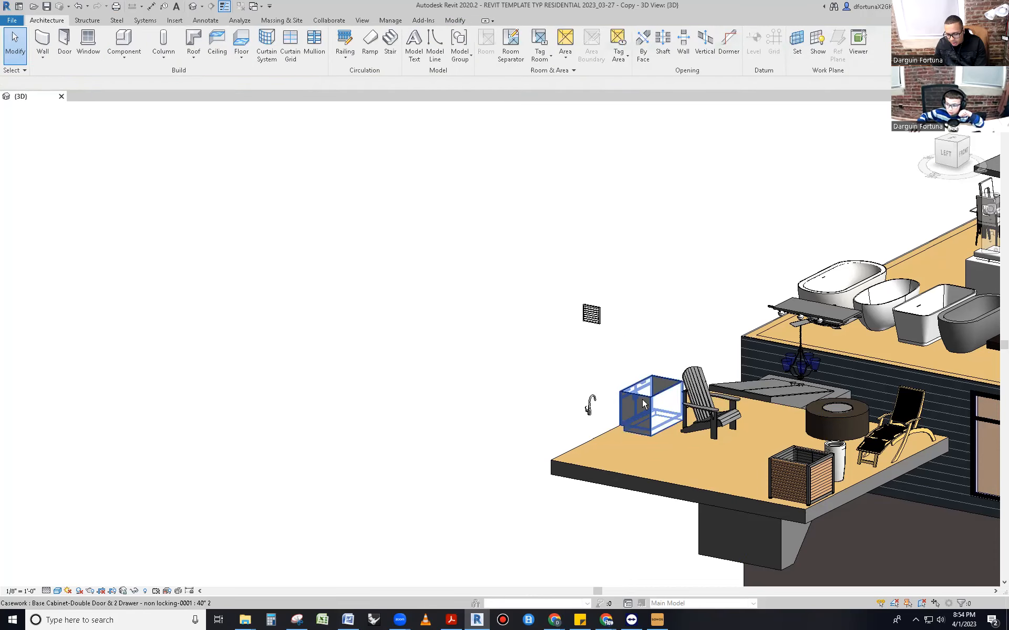
click(647, 406)
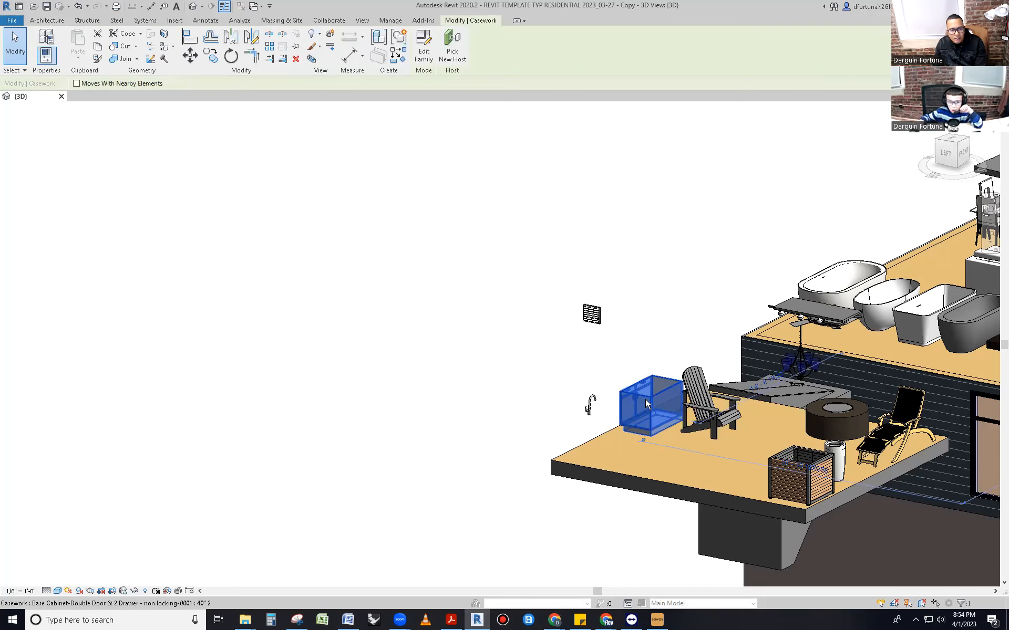
key(Delete)
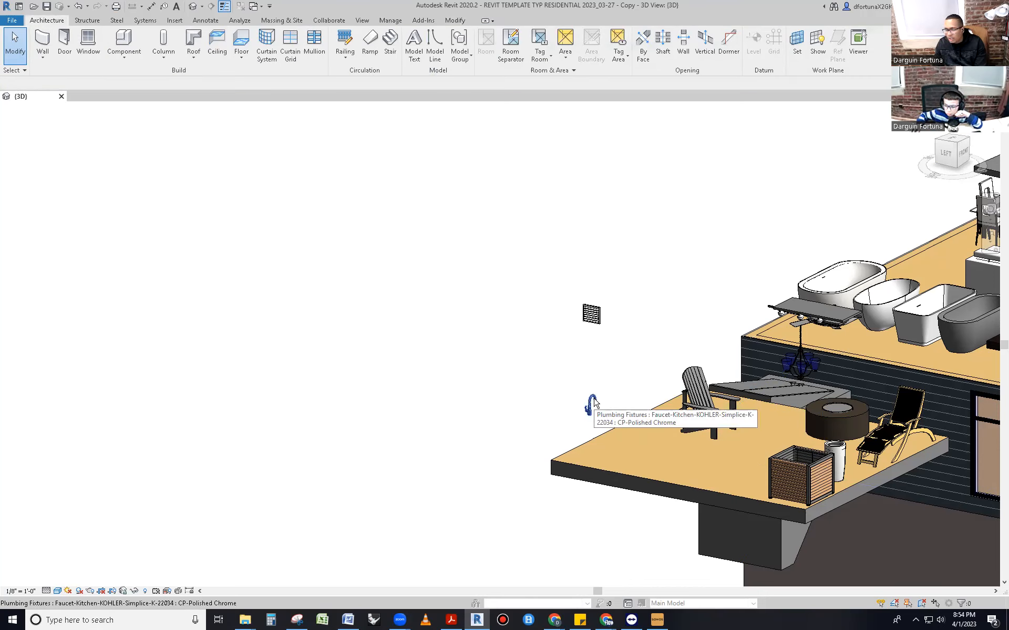
click(591, 405)
key(Delete)
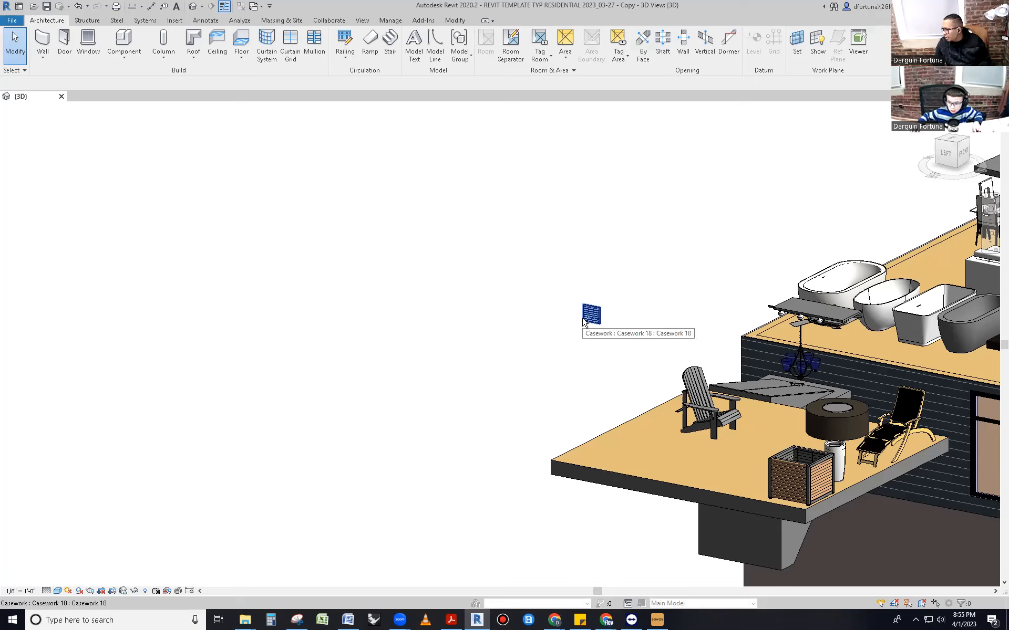
Step: Delete the floating slatted casework panel and the Adirondack chair on the deck
click(601, 316)
key(Delete)
click(732, 396)
key(Delete)
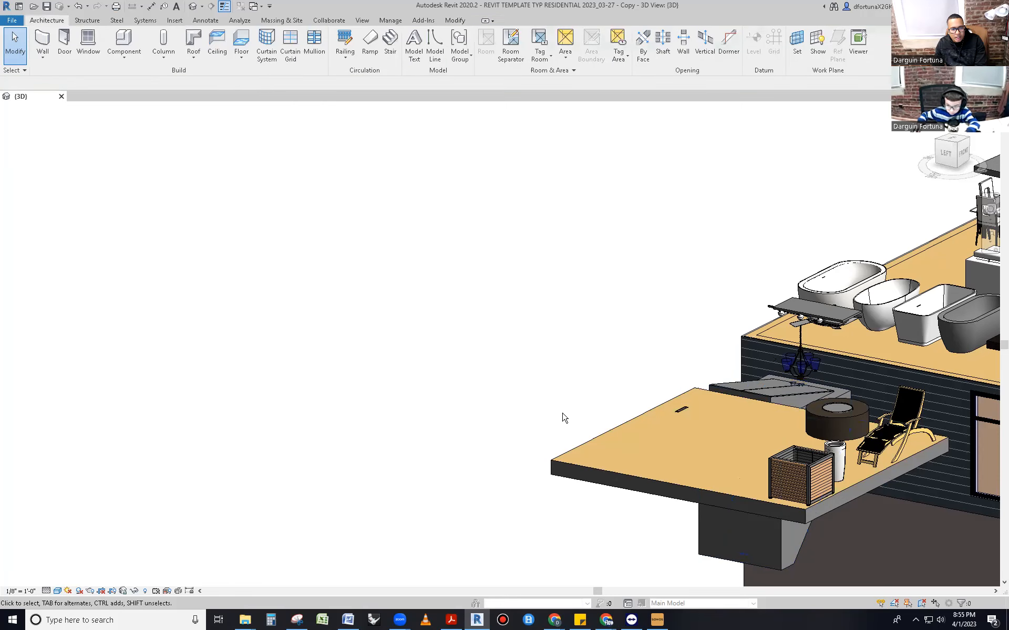
Step: Delete the outdoor deck floor together with its remaining furniture, planter and supports
scroll(603, 406, down, 3)
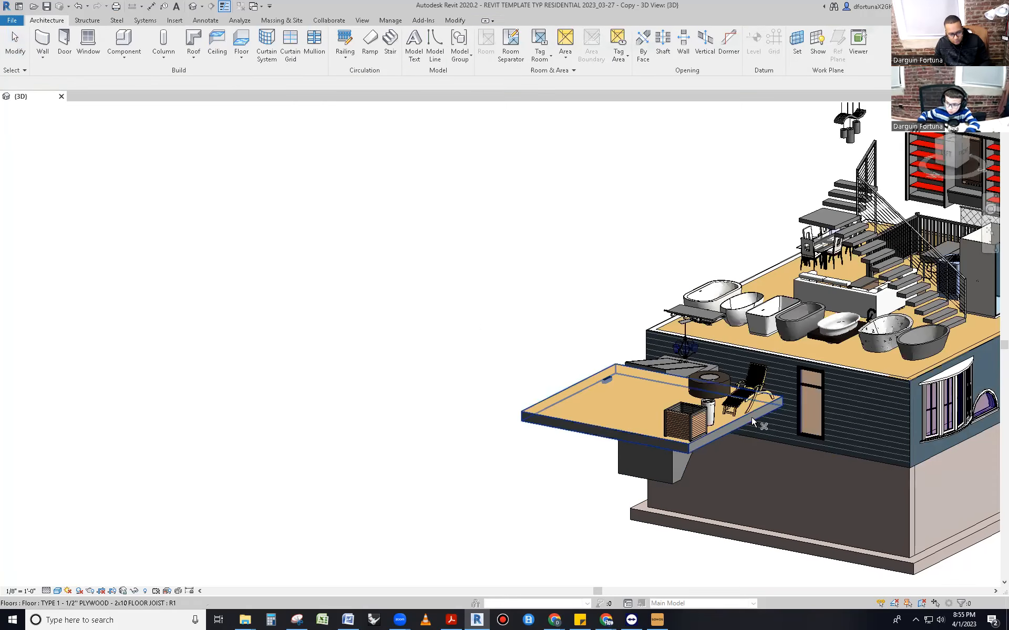
scroll(752, 417, down, 1)
shift+middle_drag(975, 470, 810, 538)
scroll(618, 436, down, 2)
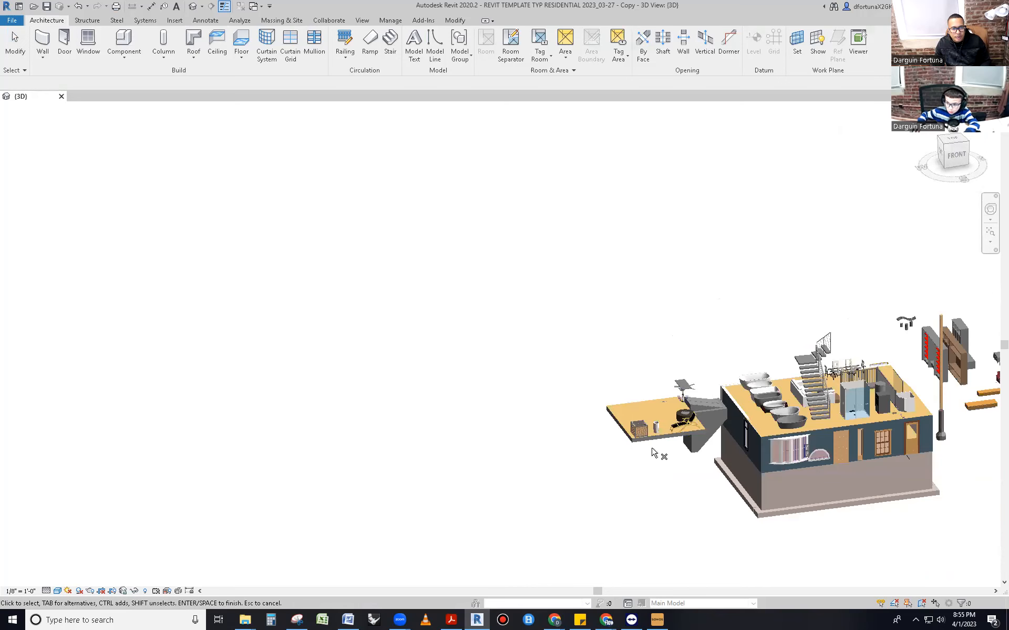
drag(705, 368, 628, 466)
key(Delete)
Step: Delete the group of loose sample cabinets, fixtures and components floating beside the building
scroll(633, 405, down, 2)
shift+middle_drag(632, 405, 841, 399)
drag(865, 347, 794, 457)
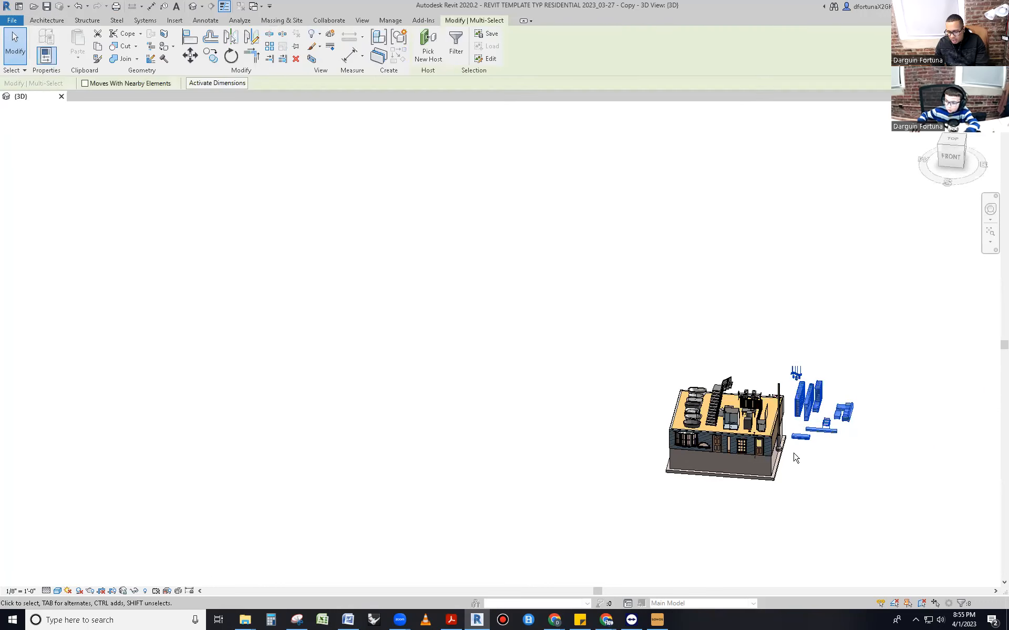
key(Delete)
Step: Delete the BIG FOOT MODEL footing with its tall post beside the building
scroll(794, 457, up, 5)
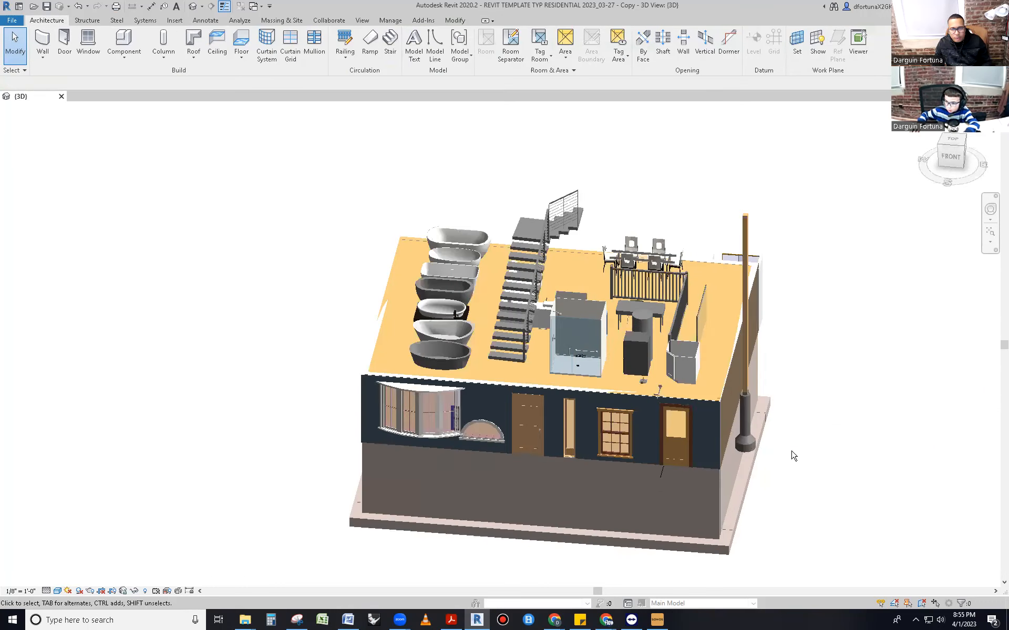
scroll(794, 456, up, 2)
scroll(793, 456, down, 3)
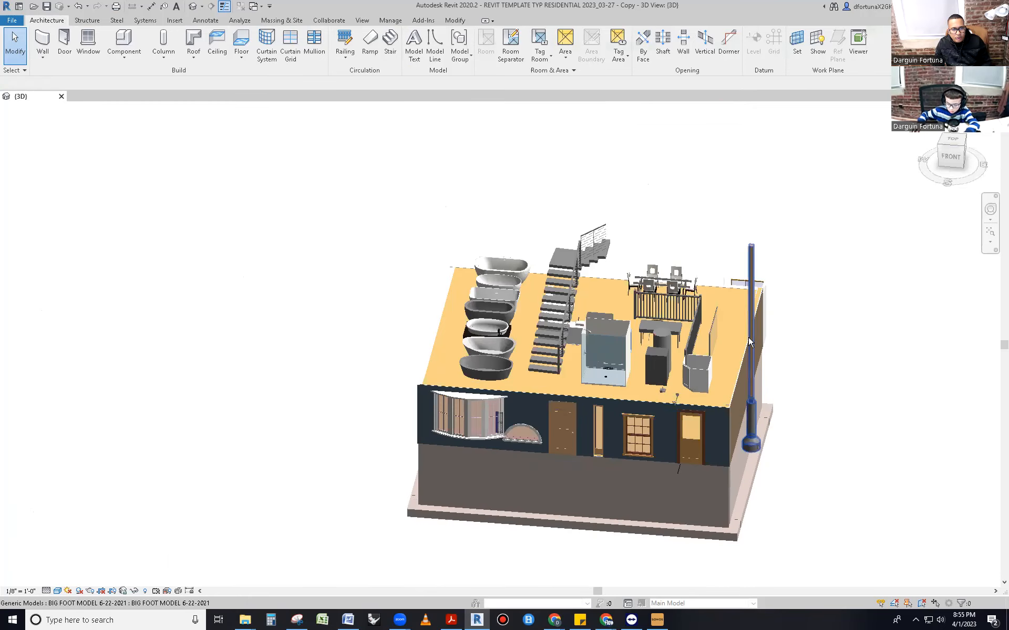
click(746, 298)
click(748, 260)
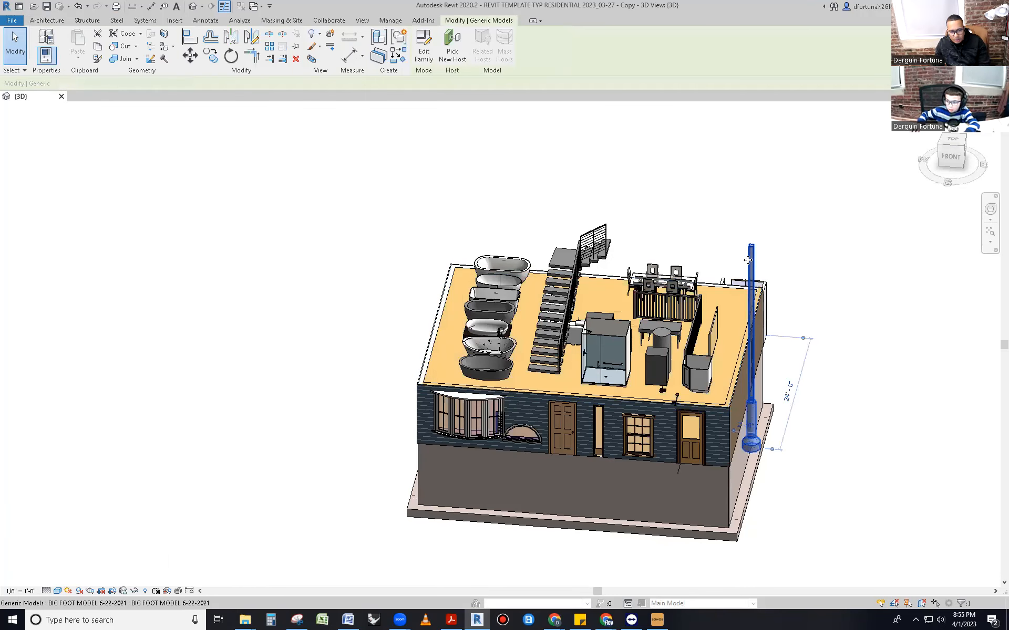
key(Delete)
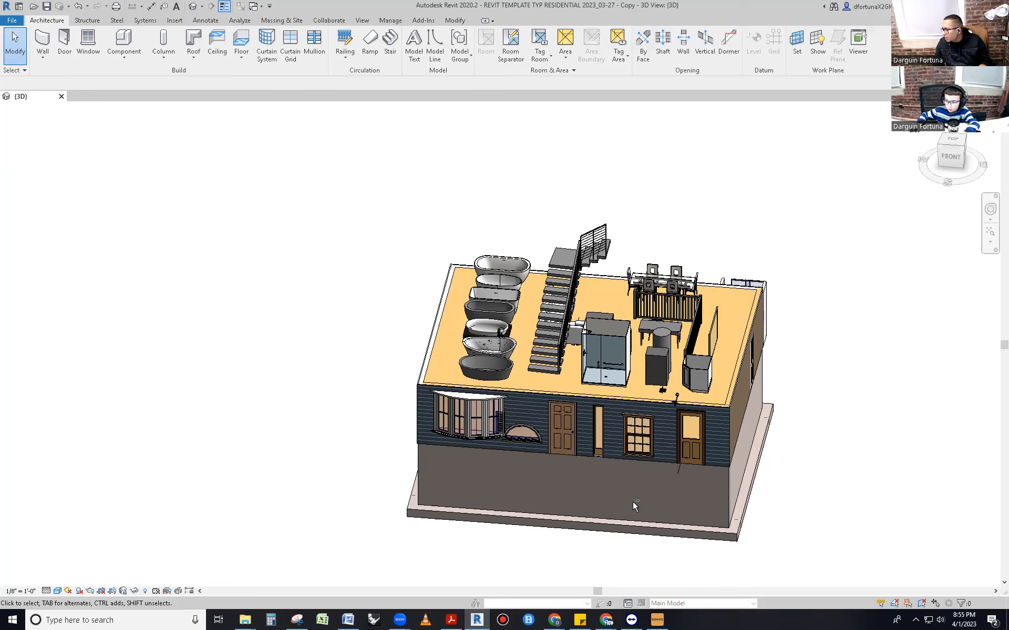
Step: Delete the sample stair, railings, shower and furnishings standing on the building's top floor in one selection
shift+middle_drag(633, 502, 741, 394)
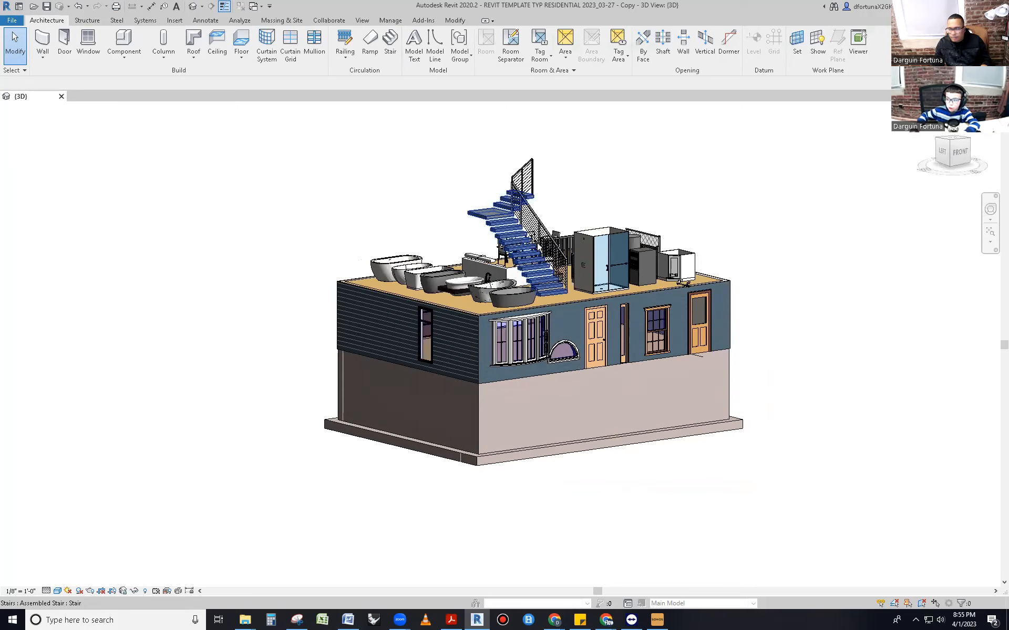
shift+middle_drag(664, 462, 570, 416)
drag(788, 230, 455, 302)
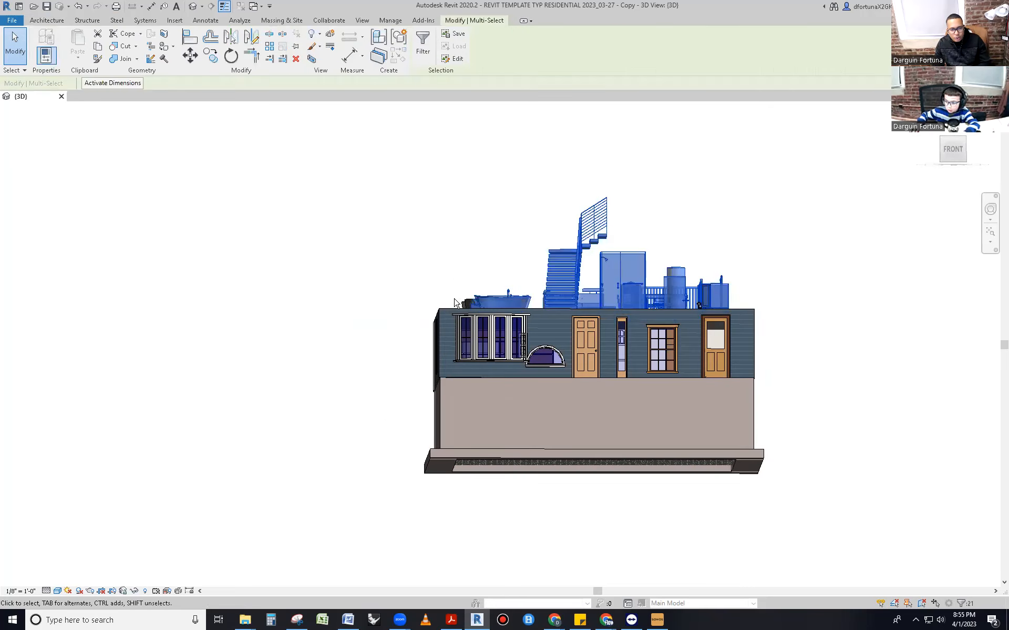
key(Delete)
Step: Delete the leftover shower fixtures and the remaining freestanding bathtubs from the top floor
shift+middle_drag(806, 427, 612, 384)
click(612, 383)
key(Delete)
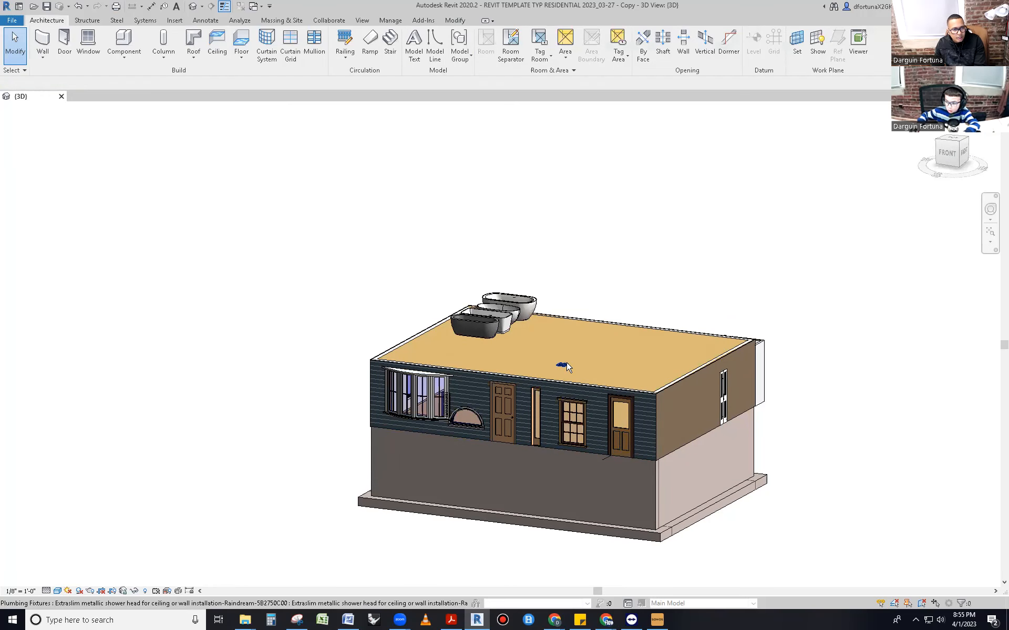
click(494, 318)
key(Delete)
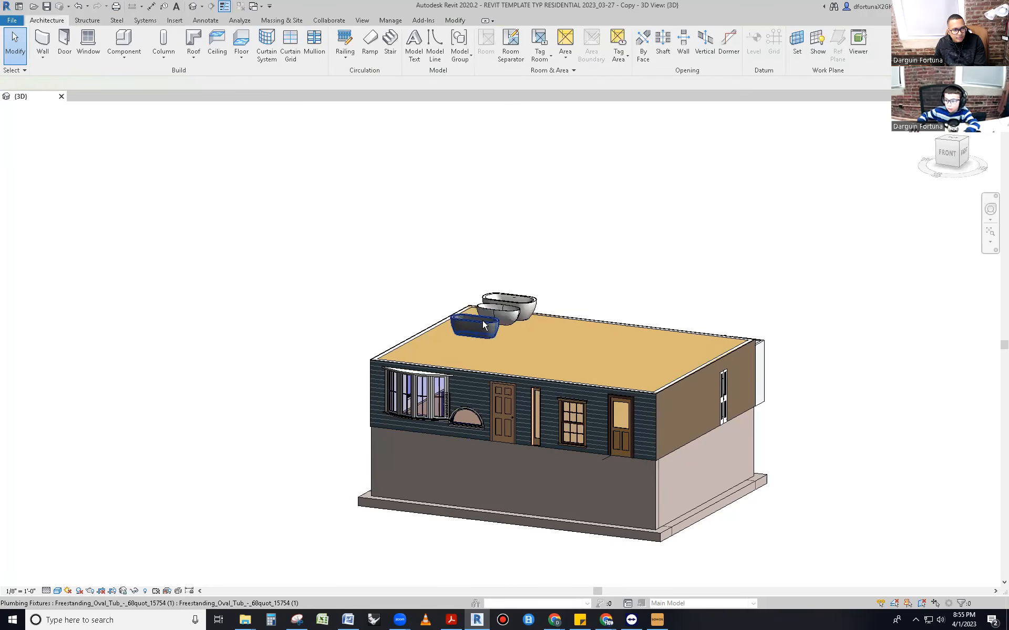
click(515, 308)
key(Delete)
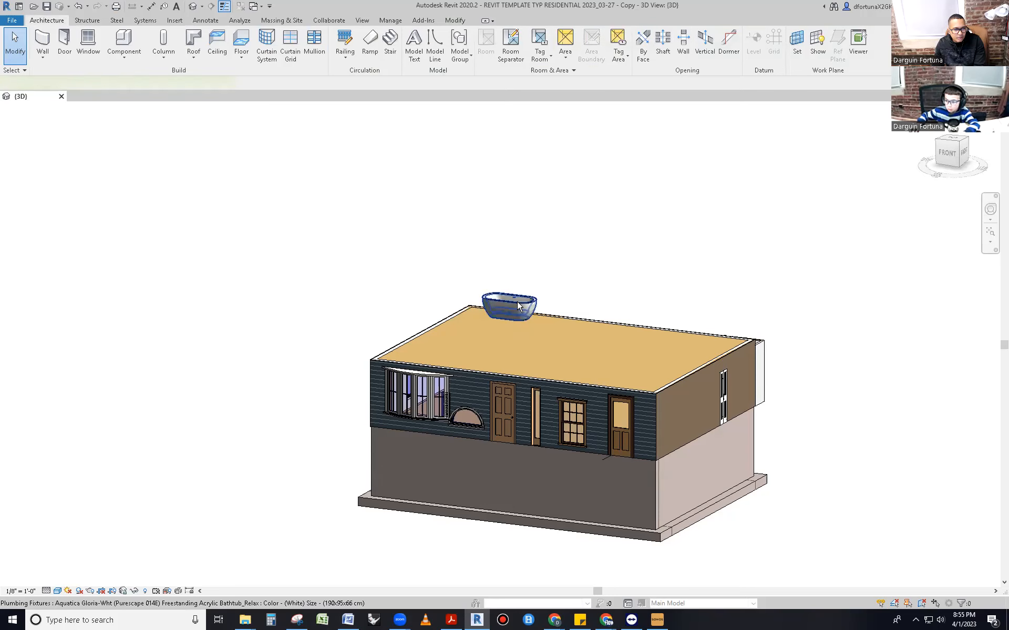
click(517, 307)
key(Delete)
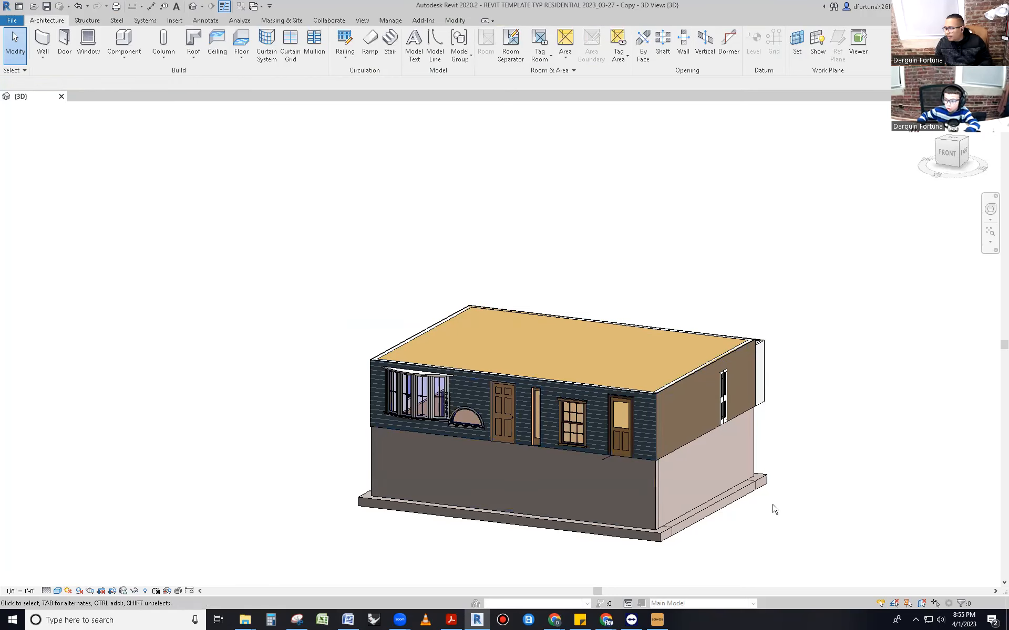
Step: Delete the objects protruding from the rear wall and the bay window on the front wall
shift+middle_drag(772, 497, 580, 533)
click(442, 477)
key(Delete)
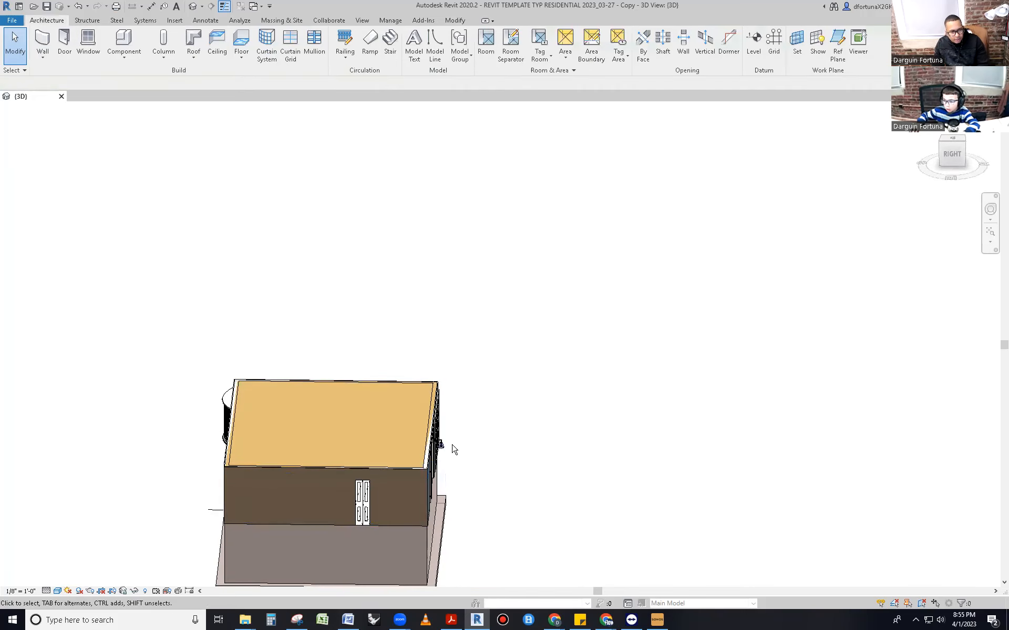
click(441, 446)
shift+middle_drag(386, 503, 596, 495)
click(409, 500)
key(Delete)
Step: Delete the panelled door, the half-round window and the small window beside it from the front wall
scroll(469, 509, up, 2)
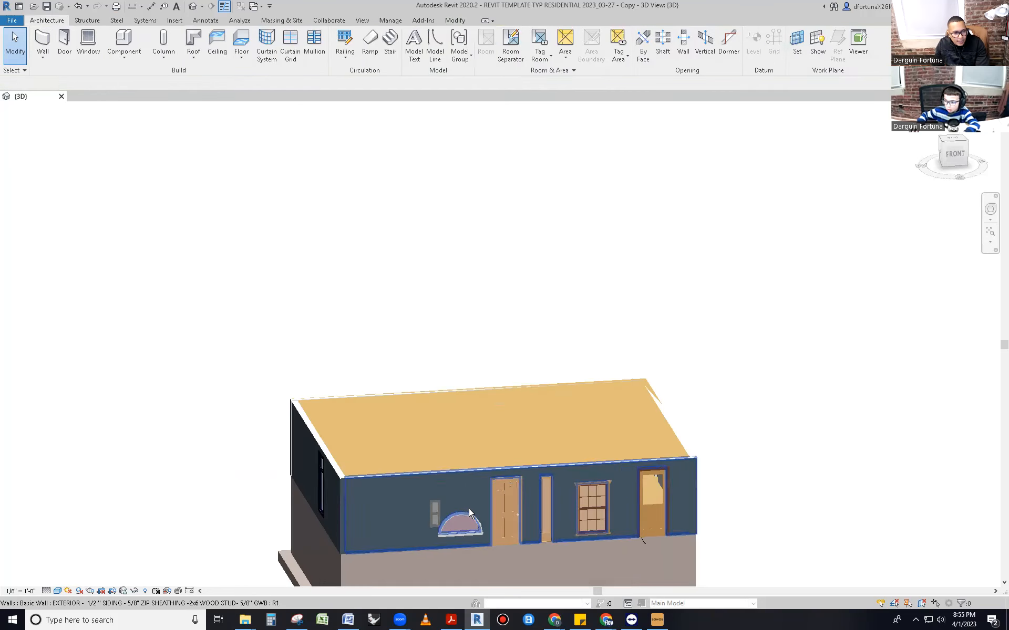
click(496, 507)
key(Delete)
click(462, 526)
key(Delete)
click(438, 514)
key(Delete)
Step: Delete the narrow sidelight, the double-hung window and the half-glazed door from the front wall
click(547, 506)
key(Delete)
click(591, 505)
key(Delete)
click(659, 506)
key(Delete)
Step: Delete the remaining window and double door from the building's two side walls
shift+middle_drag(339, 486, 507, 459)
click(508, 459)
key(Delete)
shift+middle_drag(647, 497, 475, 468)
click(475, 468)
key(Delete)
scroll(594, 479, down, 4)
shift+middle_drag(572, 486, 564, 431)
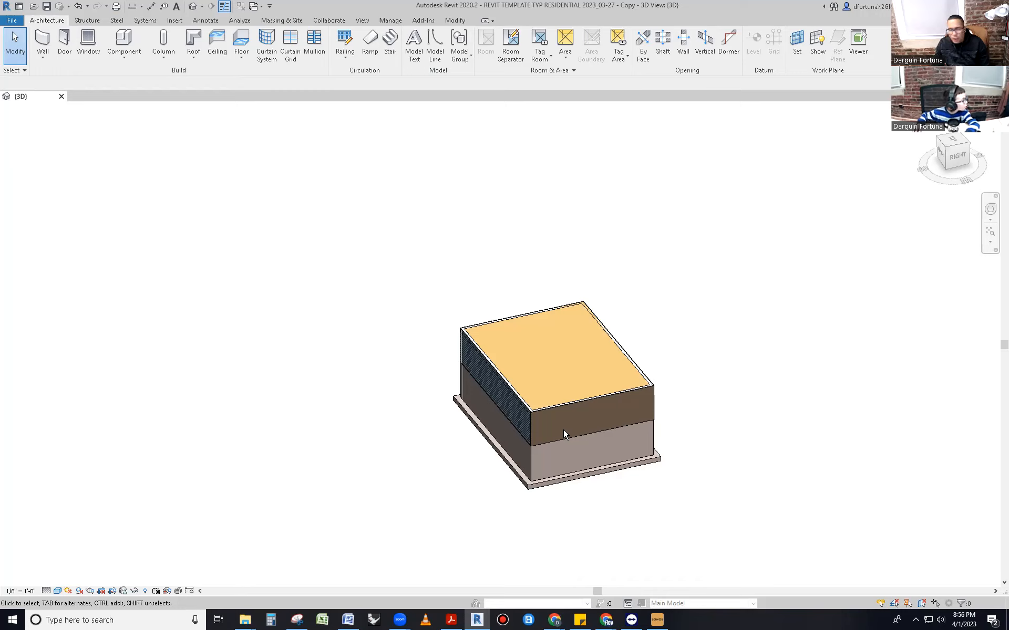
Step: Try window and crossing selections over the stripped building, clearing each selection
drag(682, 159, 839, 215)
drag(382, 254, 620, 386)
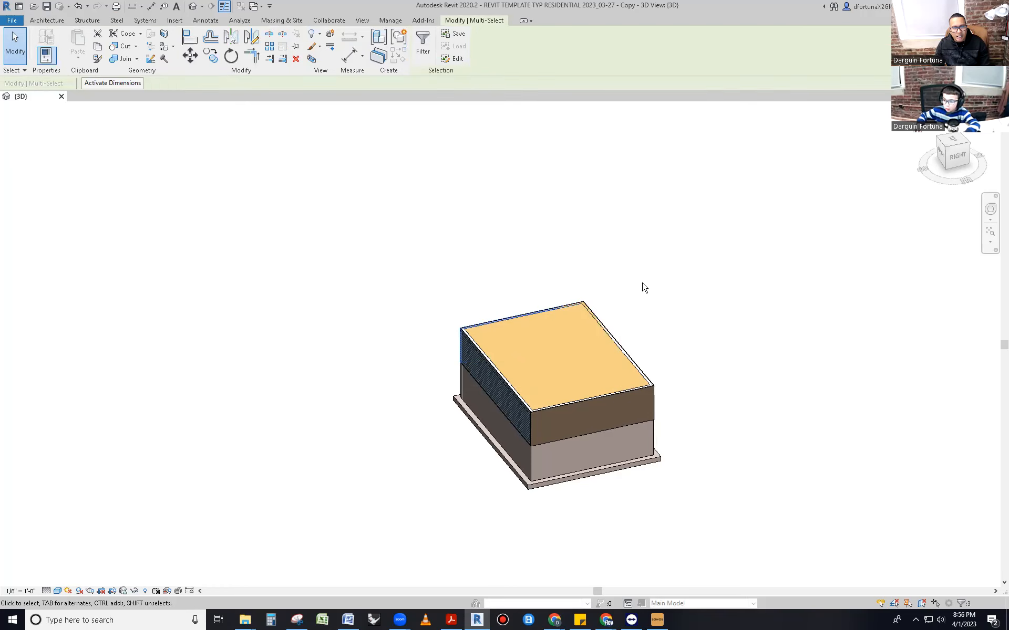
click(649, 266)
drag(679, 220, 399, 375)
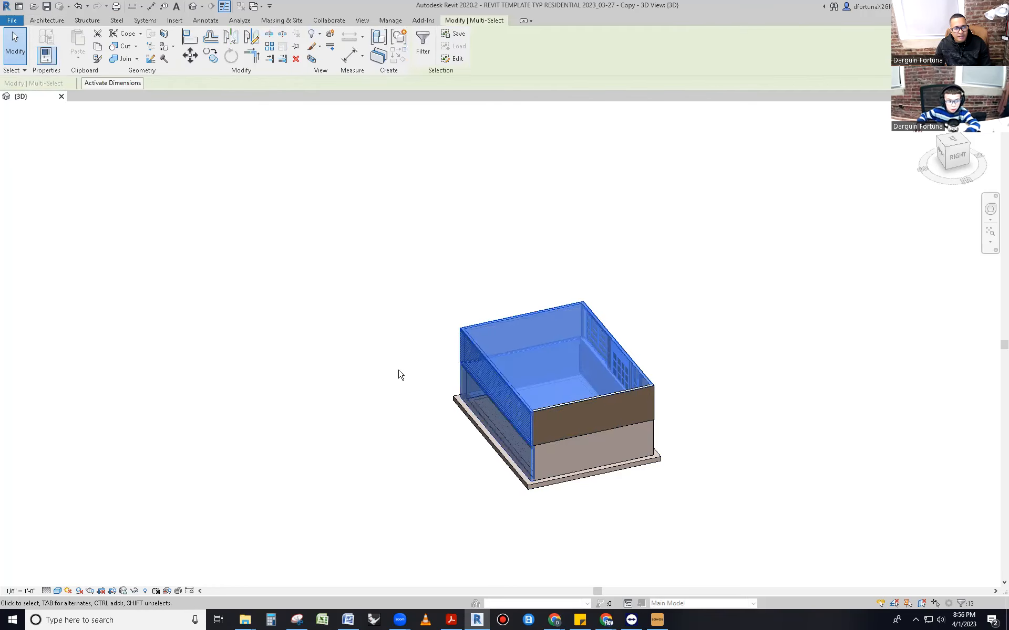
click(383, 358)
drag(342, 275, 562, 364)
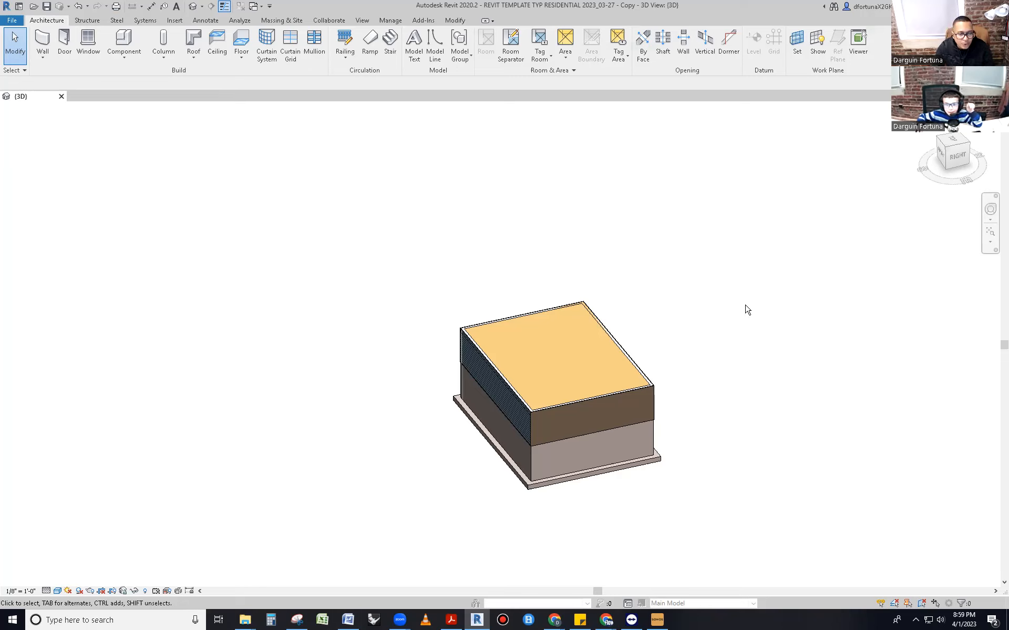
Step: Bring the Project Browser and Properties palettes back beside the model and collapse the TITLE SHEETS group
scroll(743, 308, down, 2)
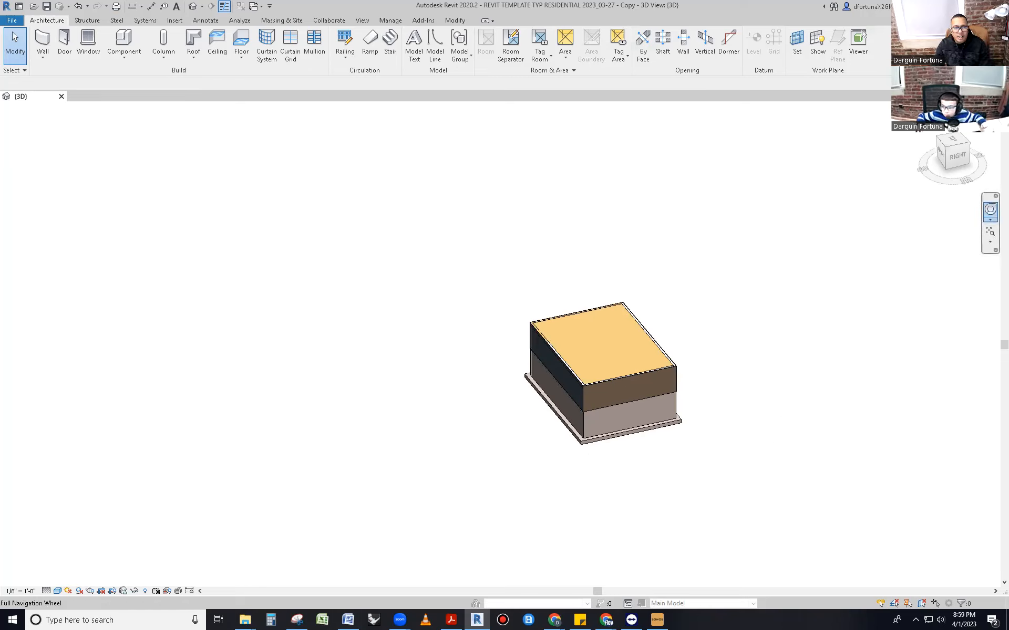
drag(1007, 103, 919, 103)
drag(1007, 109, 425, 108)
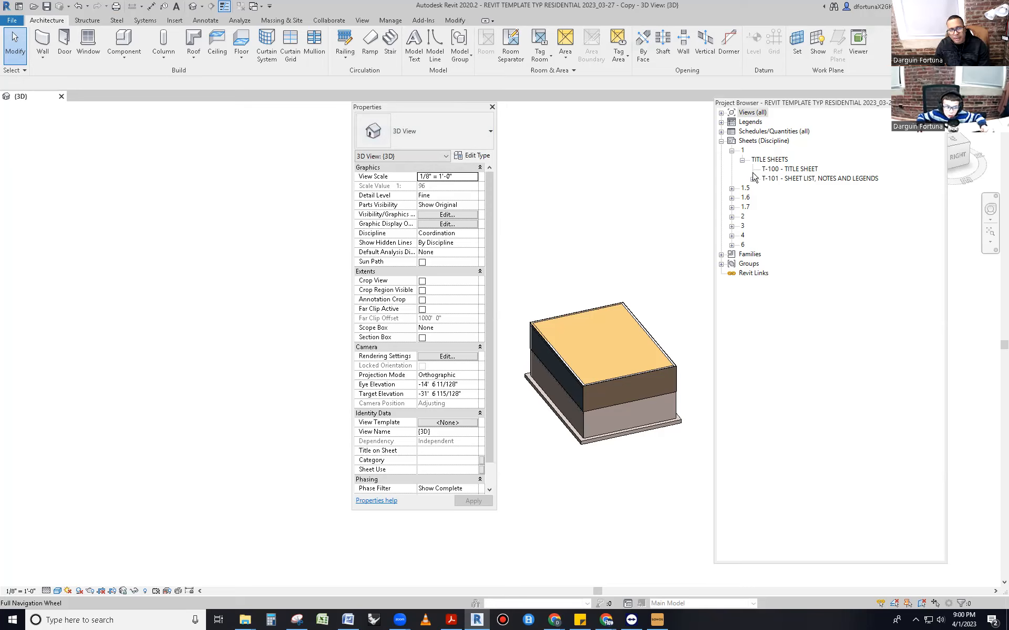
click(741, 163)
click(741, 160)
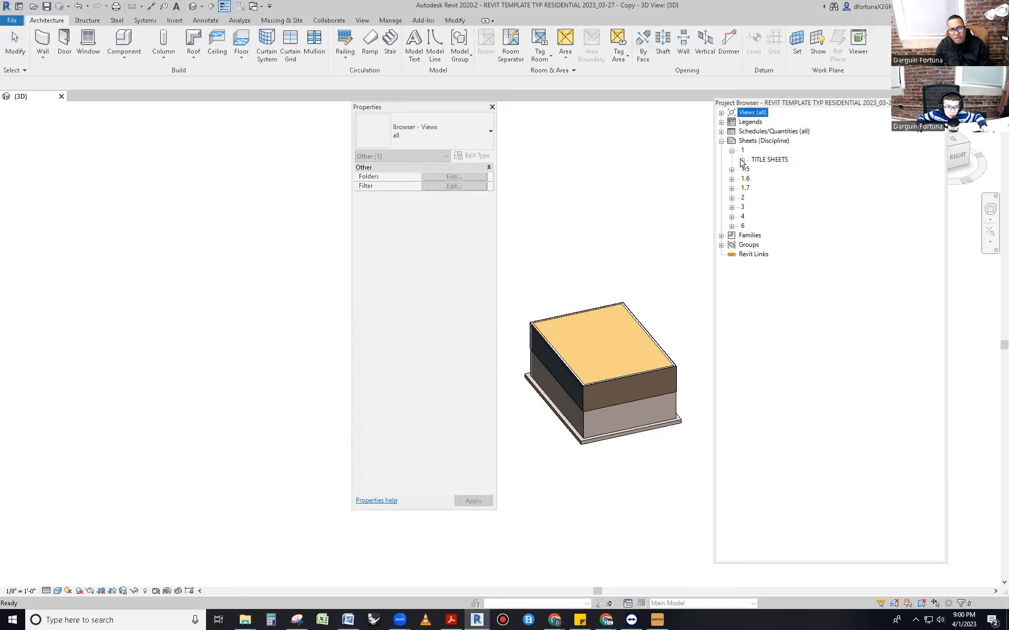
Step: Examine the properties of the 3D view, an upper exterior wall and a foundation footing, clearing each selection
click(731, 151)
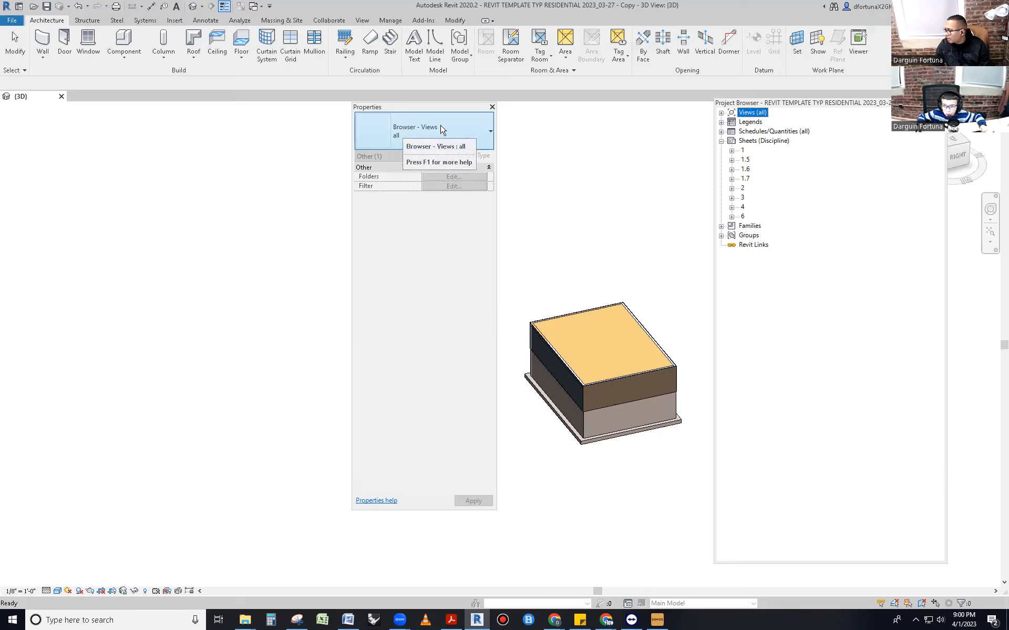
click(557, 162)
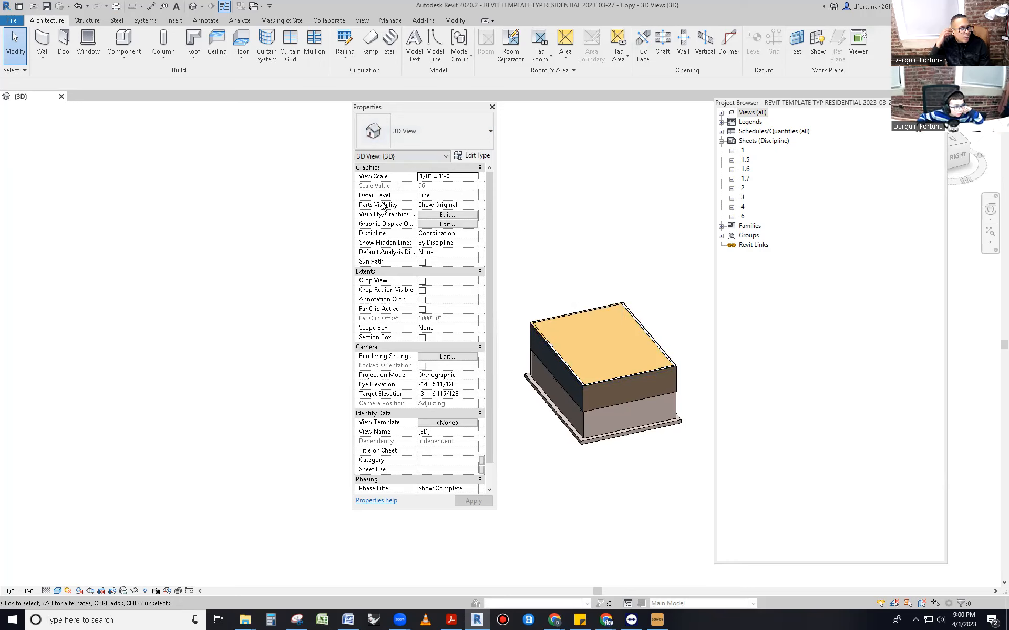
mouse_move(382, 206)
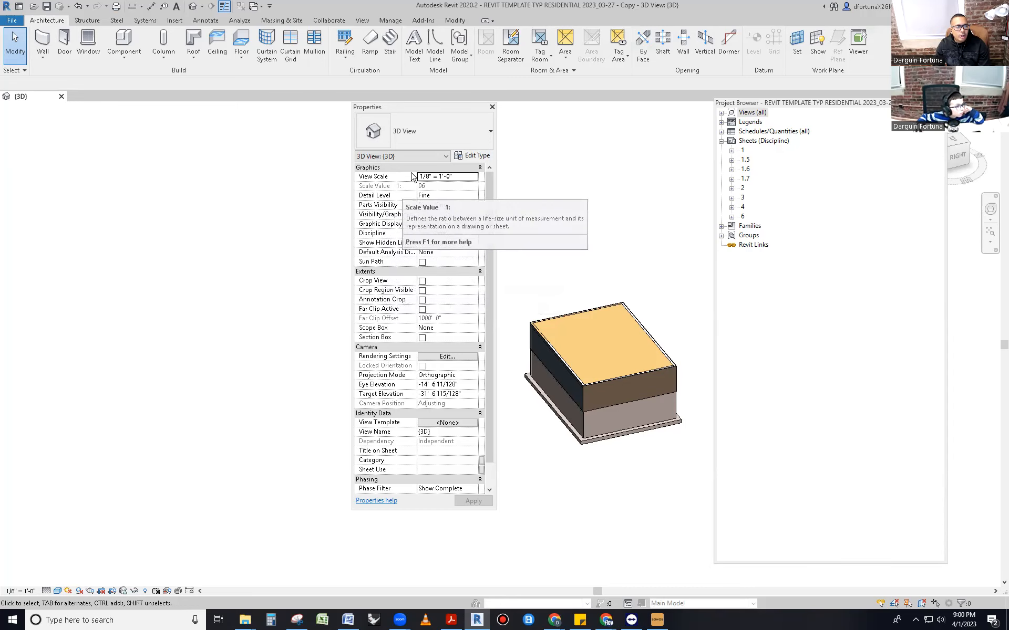
click(573, 314)
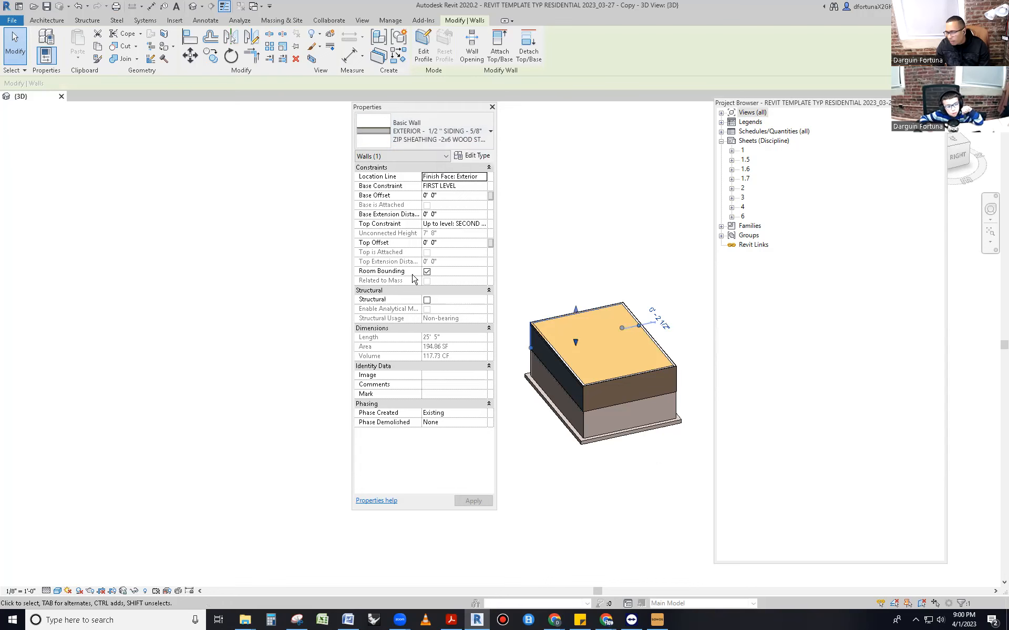
click(515, 247)
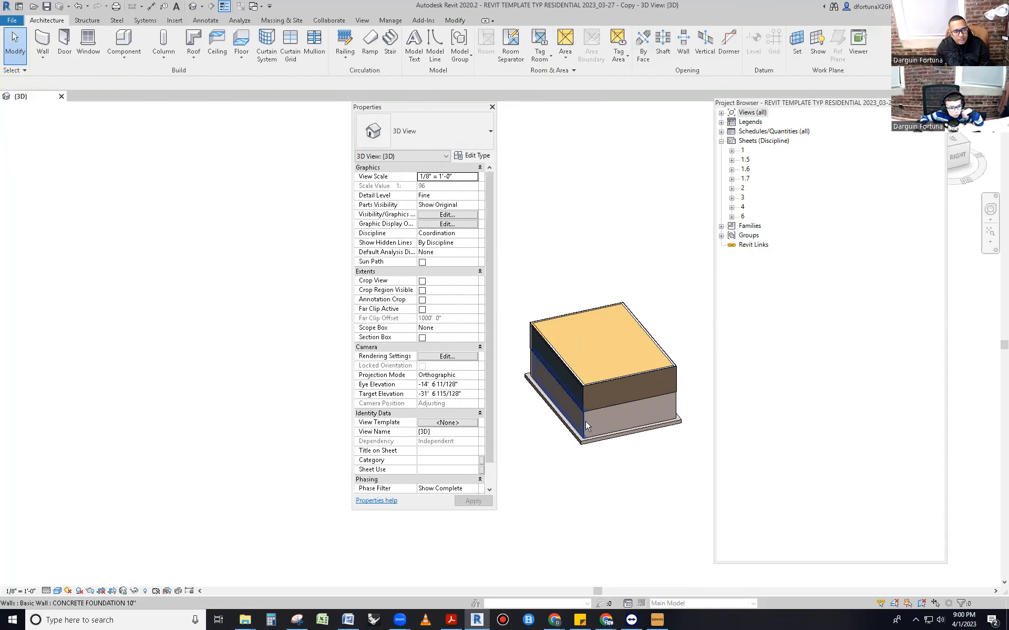
click(585, 421)
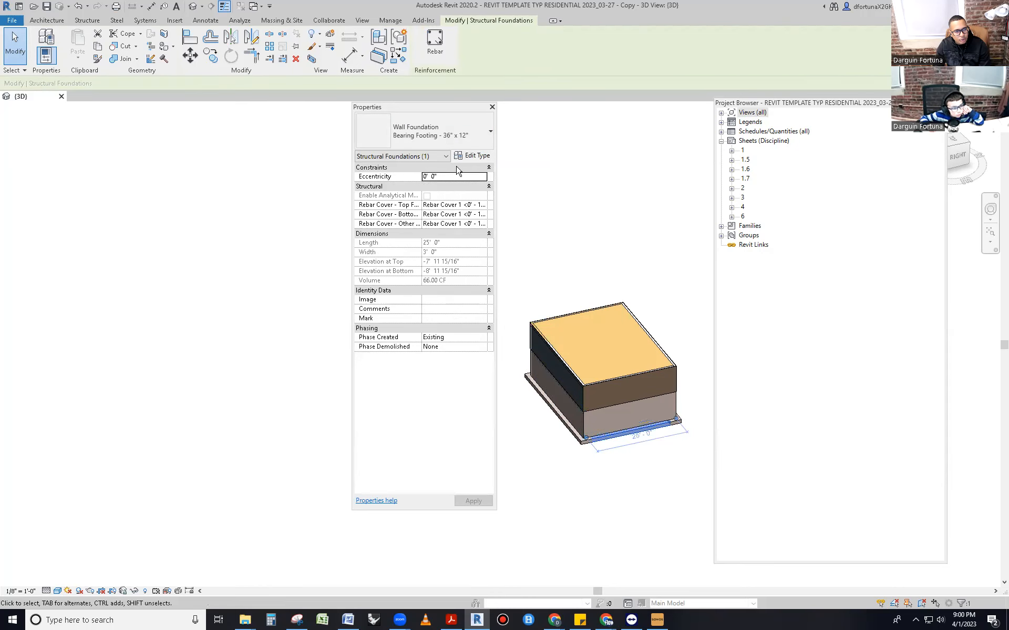
click(578, 232)
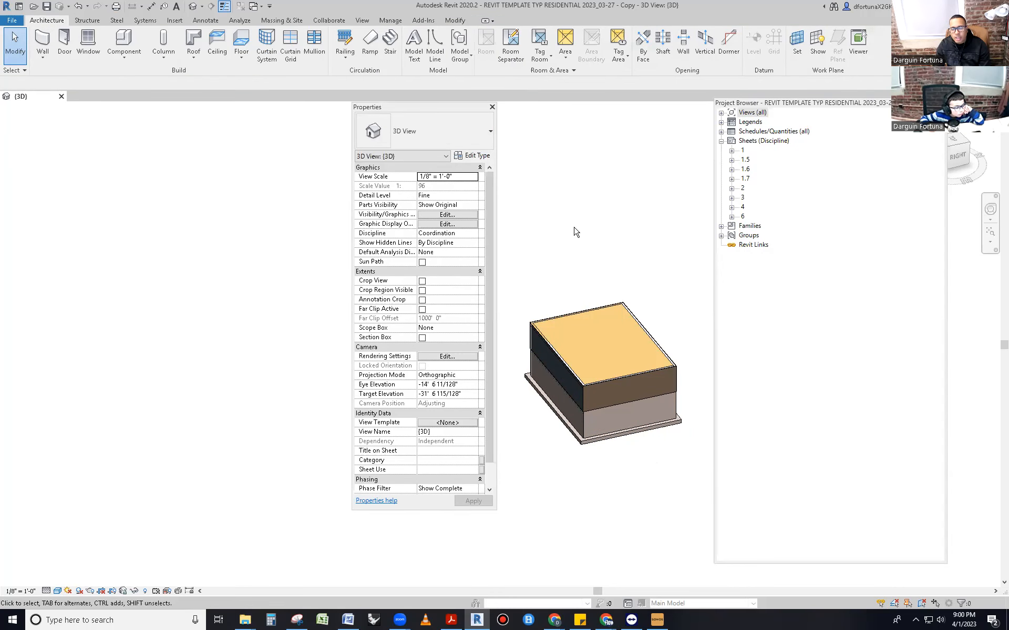
Step: Look through the Legends group and inspect the properties of the ABBREVIATIONS and BASE OF DECK ASSEMBLY legends, then collapse it
click(750, 124)
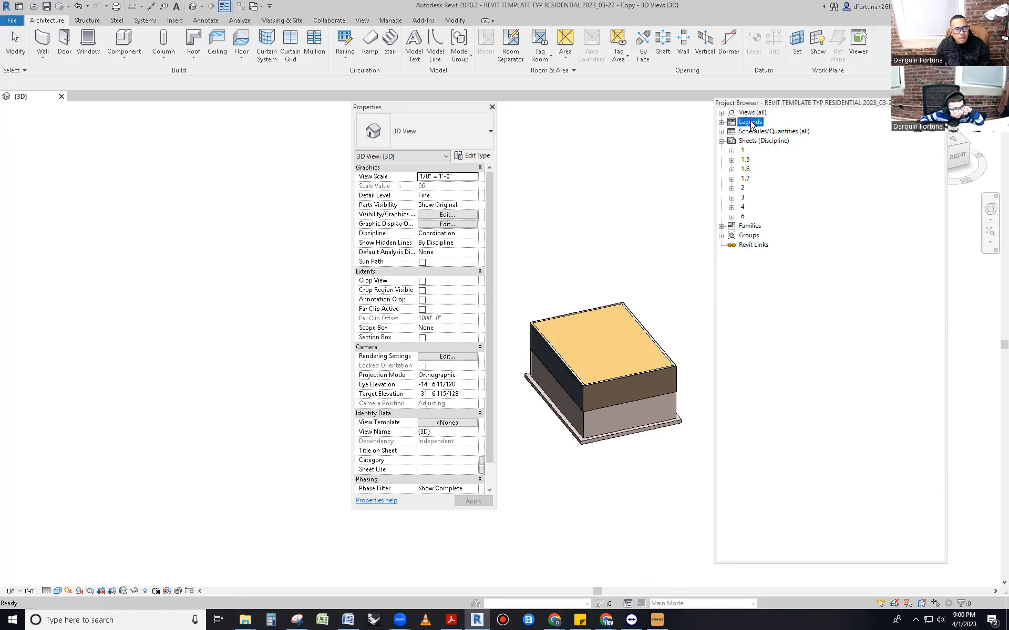
click(721, 122)
click(750, 131)
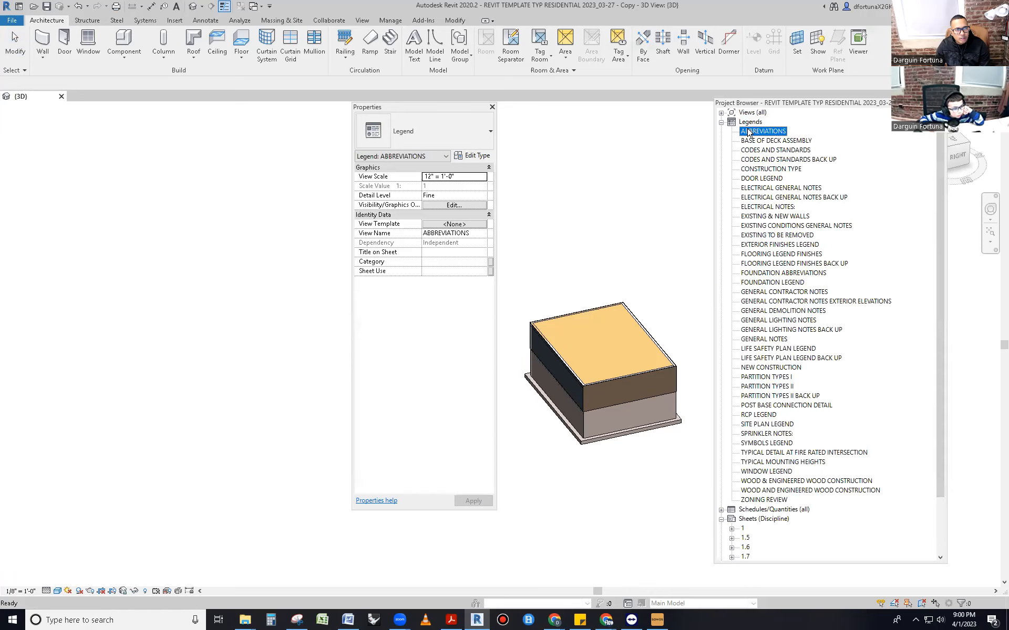
click(749, 141)
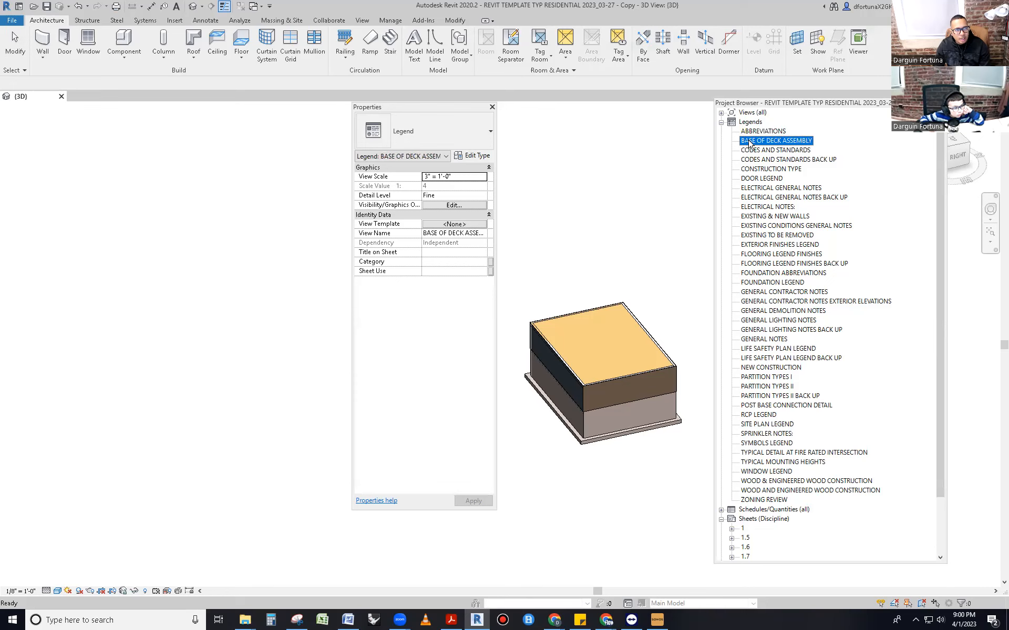
click(721, 122)
Step: Expand sheet group 1 down to TITLE SHEETS and inspect the properties of sheet T-100 - TITLE SHEET
click(731, 151)
click(757, 160)
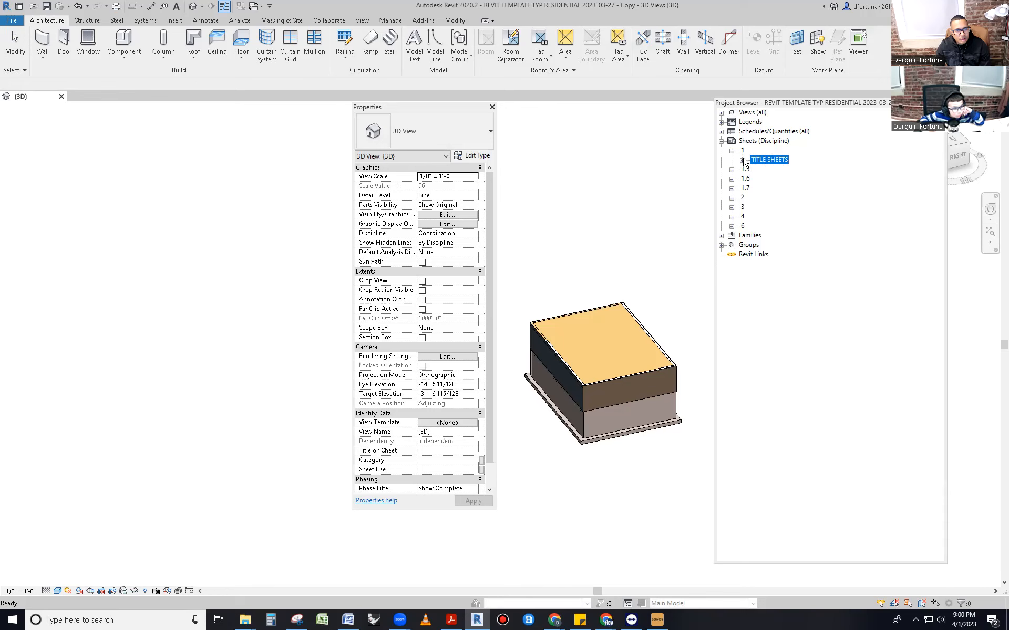
click(743, 160)
click(766, 169)
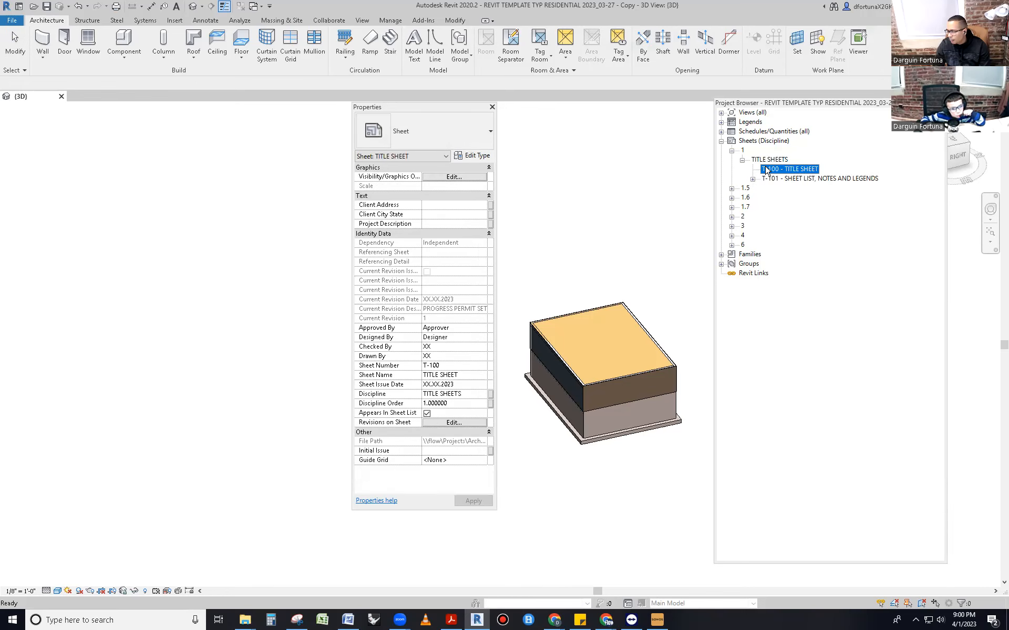
click(639, 168)
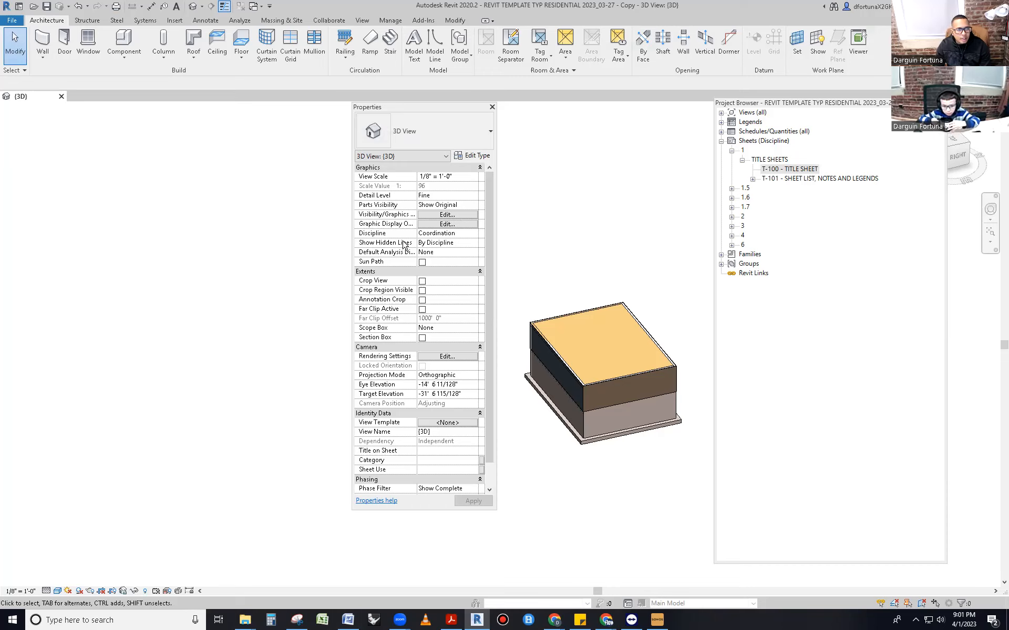
Step: Delete the wood-slatted unit, the gridded glass door and the wood door from the building's back wall
scroll(648, 307, down, 2)
mouse_move(661, 342)
shift+middle_down()
mouse_move(520, 354)
mouse_move(667, 349)
shift+middle_up()
scroll(579, 362, up, 4)
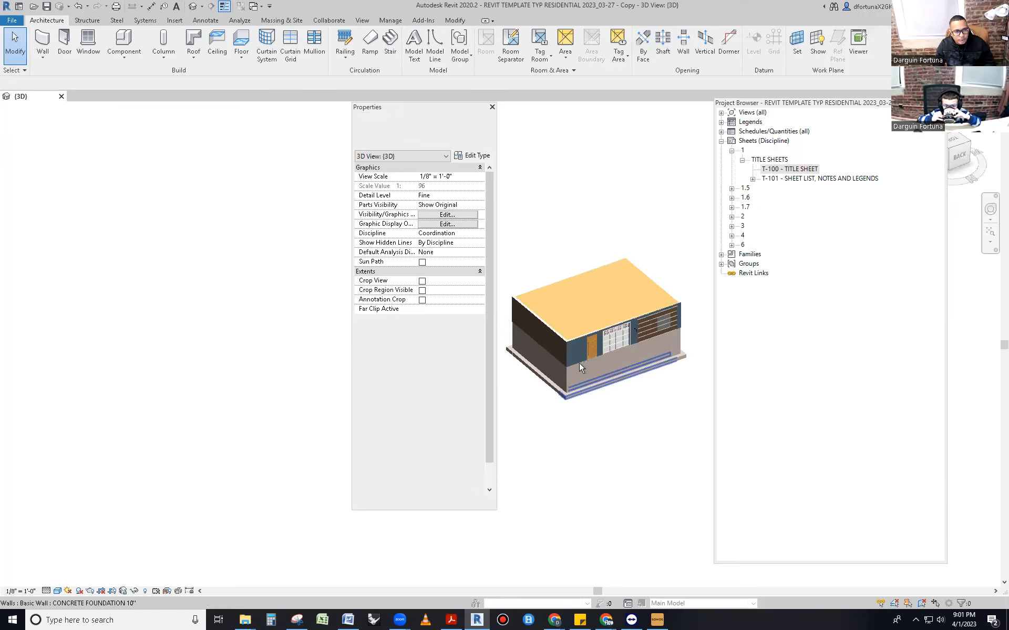
click(645, 317)
key(Escape)
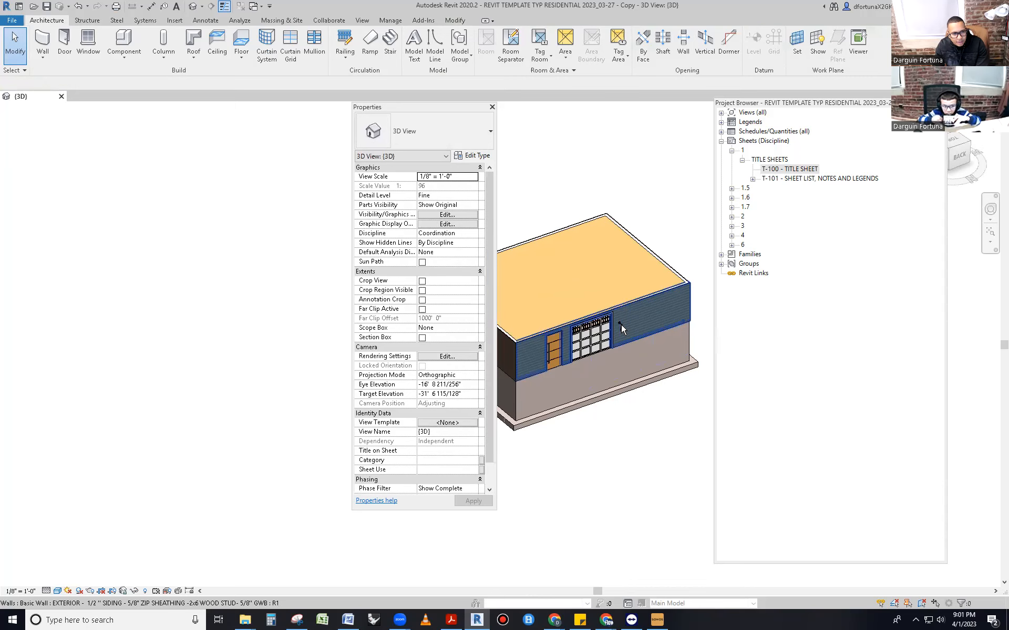
click(621, 324)
key(Escape)
click(593, 338)
key(Delete)
click(557, 342)
key(Delete)
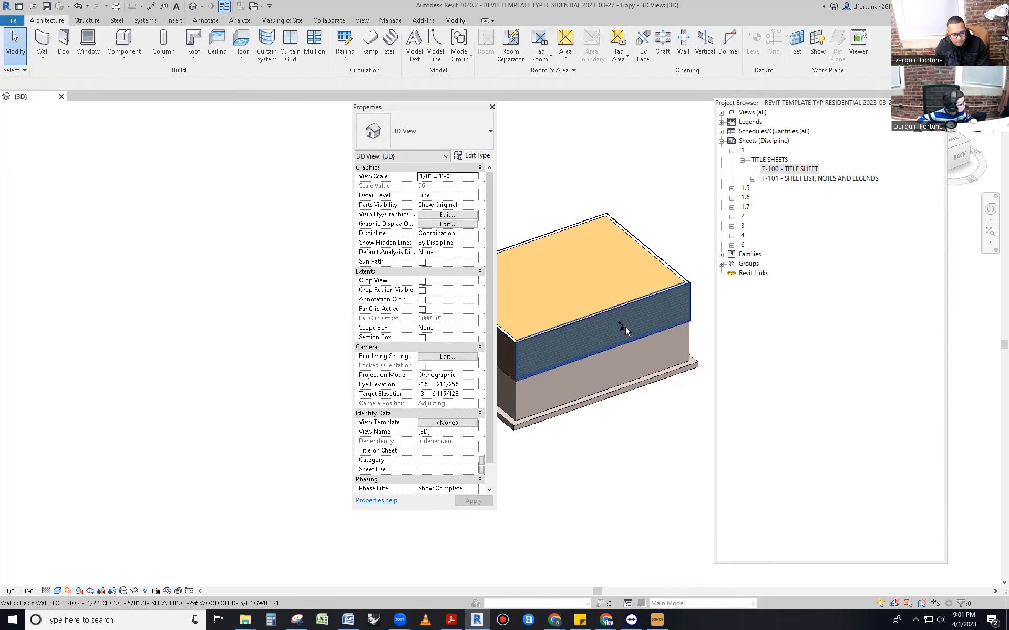
Step: Delete the small leftover element on the face of the back wall, keeping the wall itself
key(Tab)
key(Tab)
key(Tab)
key(Tab)
click(625, 328)
key(Delete)
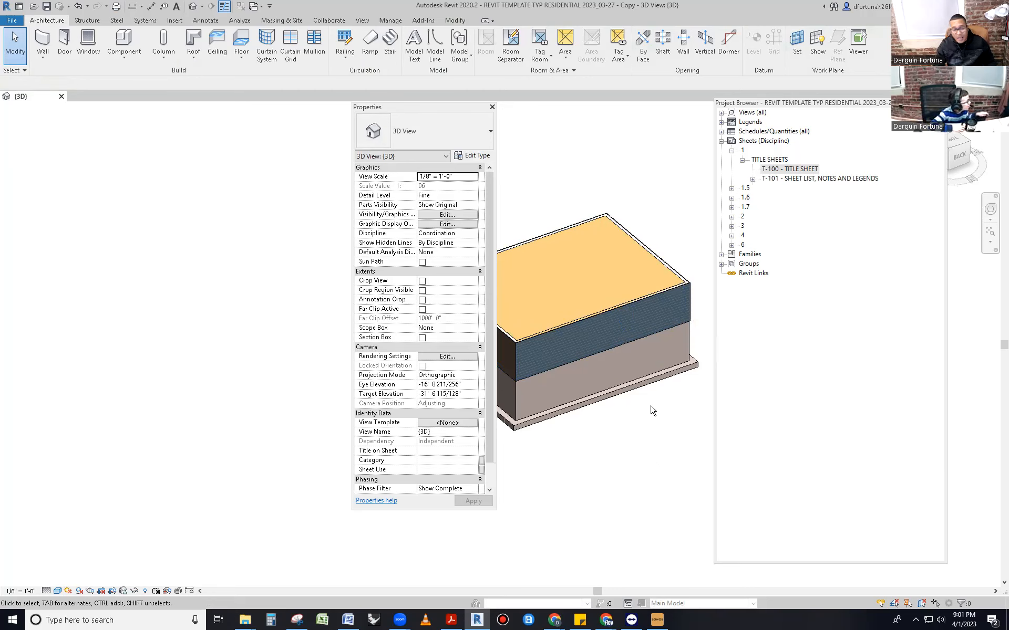
scroll(592, 410, down, 3)
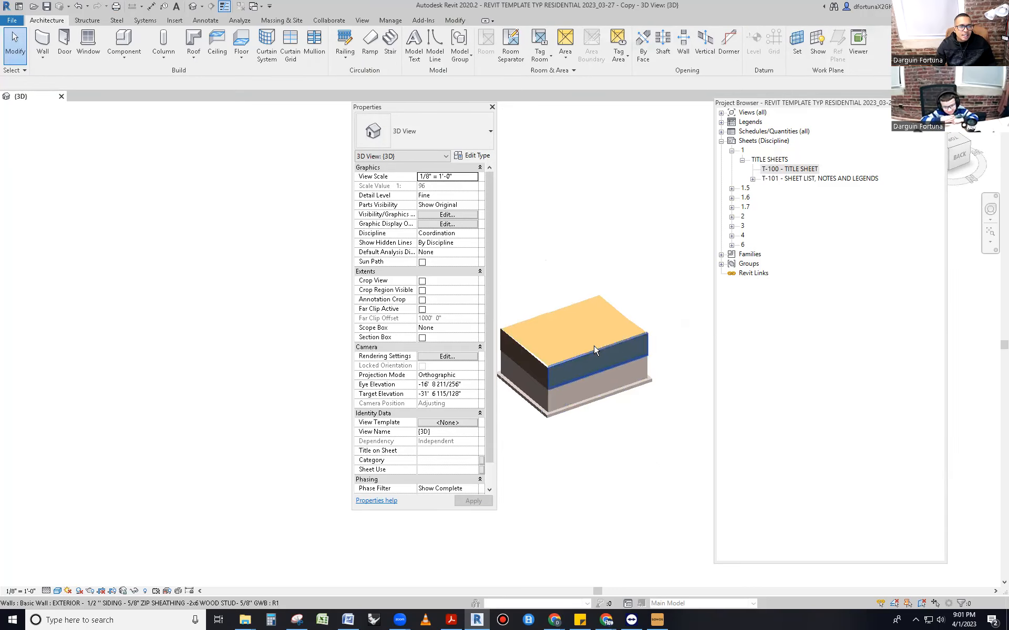
Step: Expand Views and its Floor Plans in the Project Browser, and collapse the 3D Views and Sheets groups
click(723, 114)
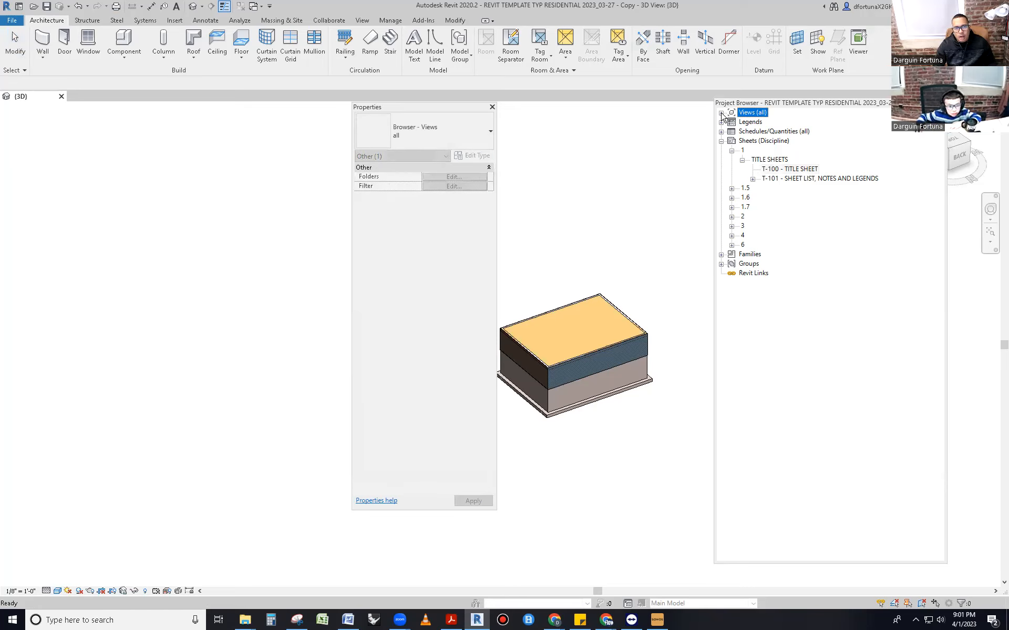
click(722, 113)
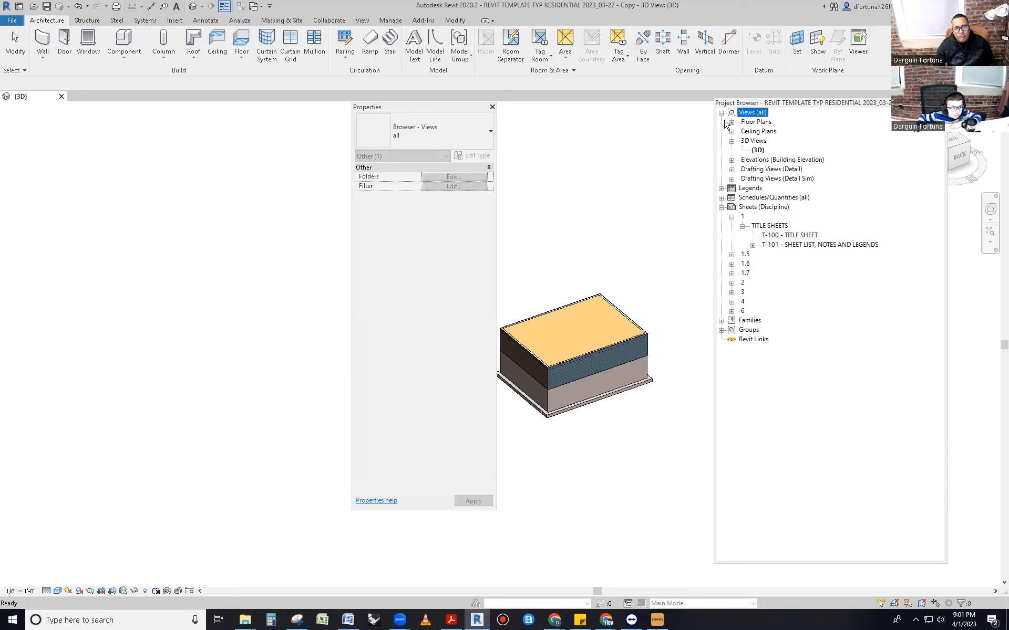
click(731, 123)
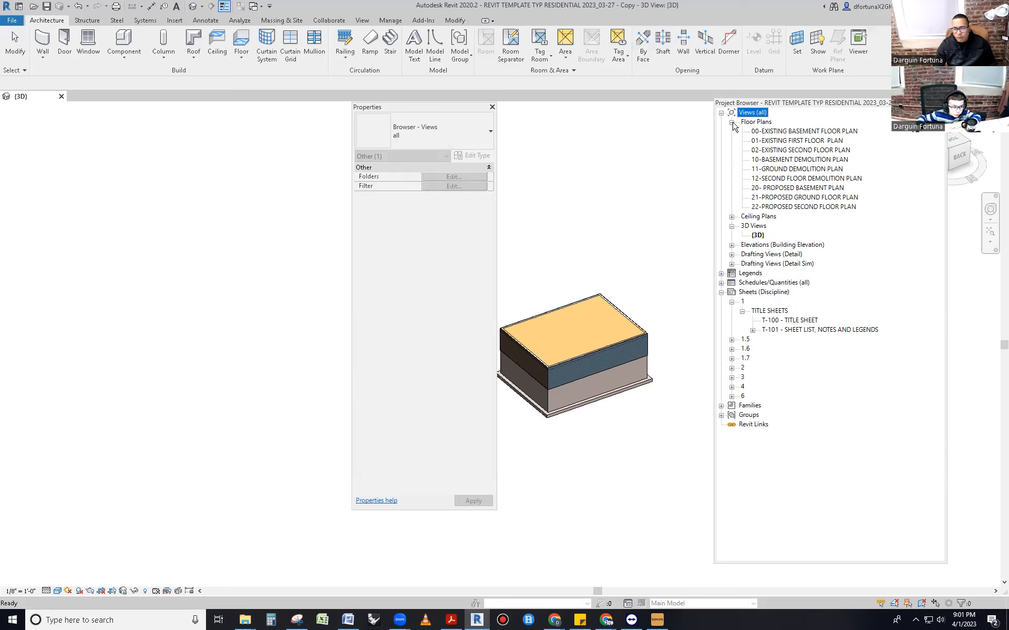
click(731, 227)
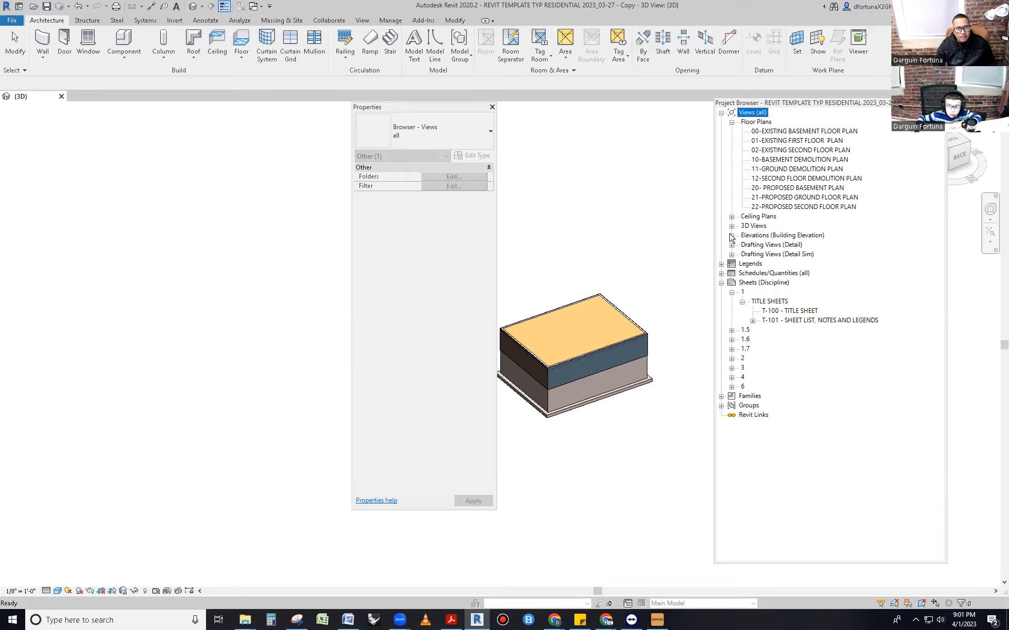
click(730, 293)
click(722, 283)
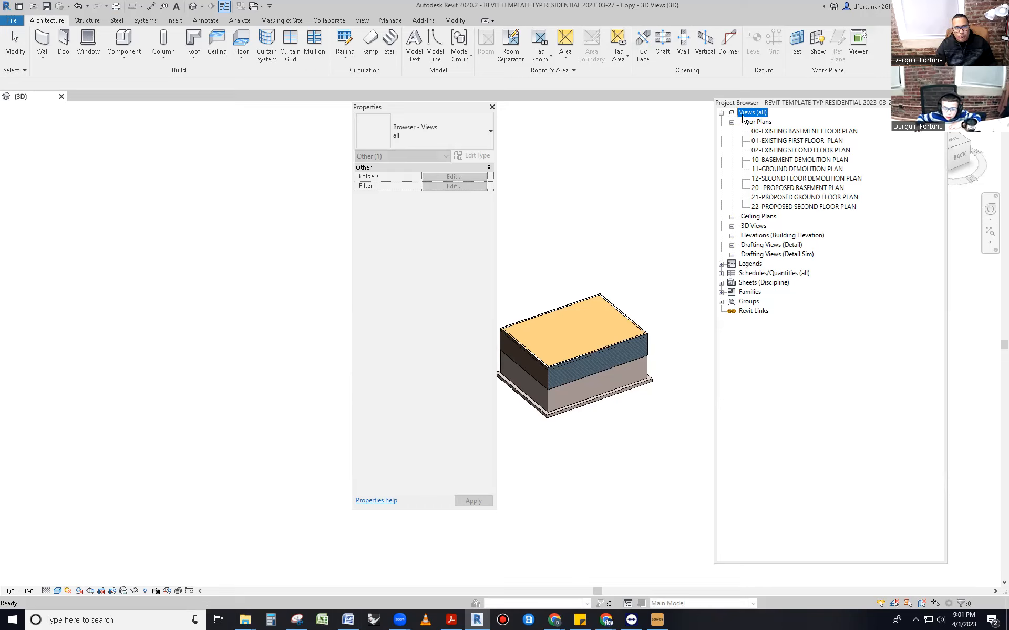
Step: Move the Properties and Project Browser palettes to opposite sides of the model, leaving the building uncovered between them
drag(781, 104, 777, 112)
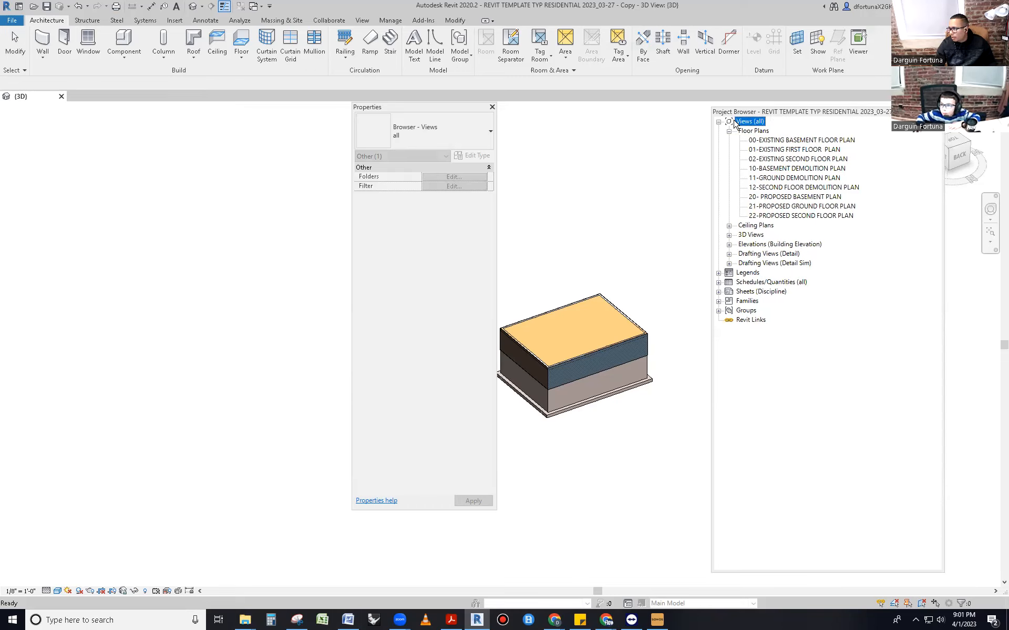
click(765, 112)
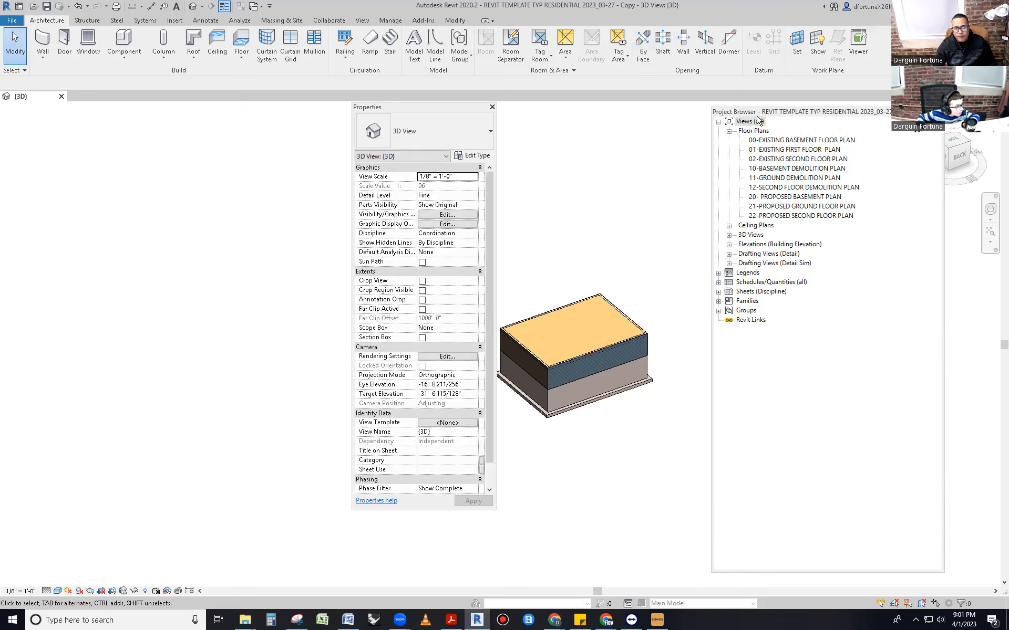
drag(757, 118, 734, 163)
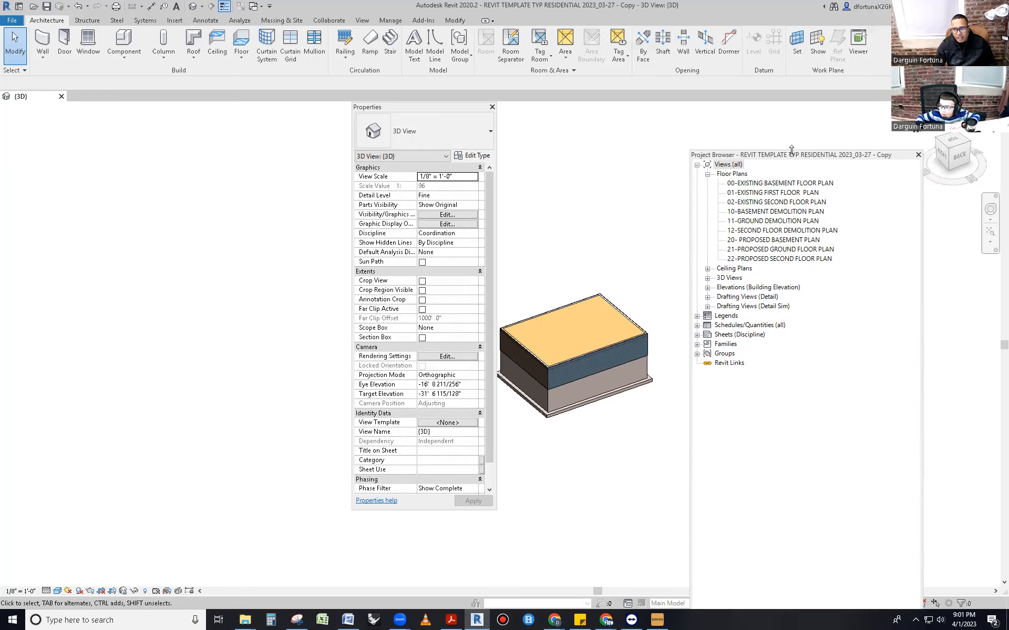
drag(791, 150, 721, 144)
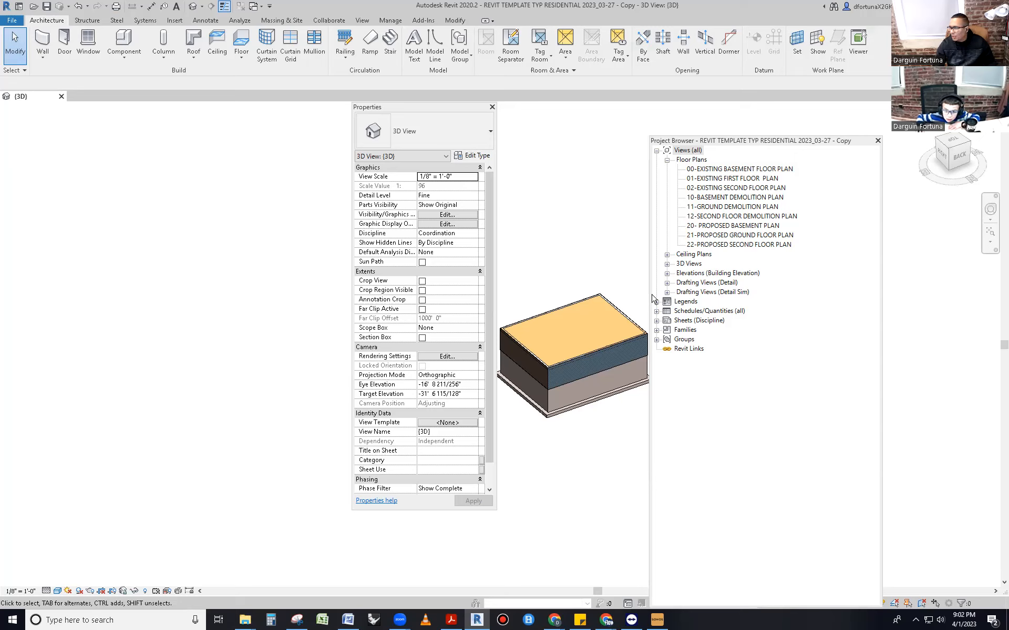
drag(424, 103, 424, 123)
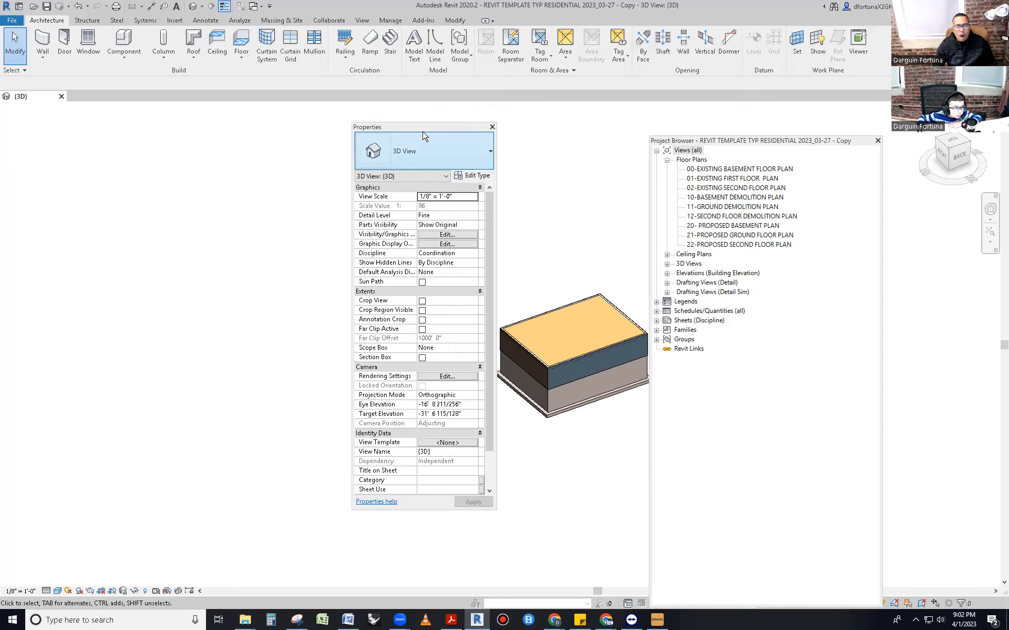
drag(417, 128, 134, 132)
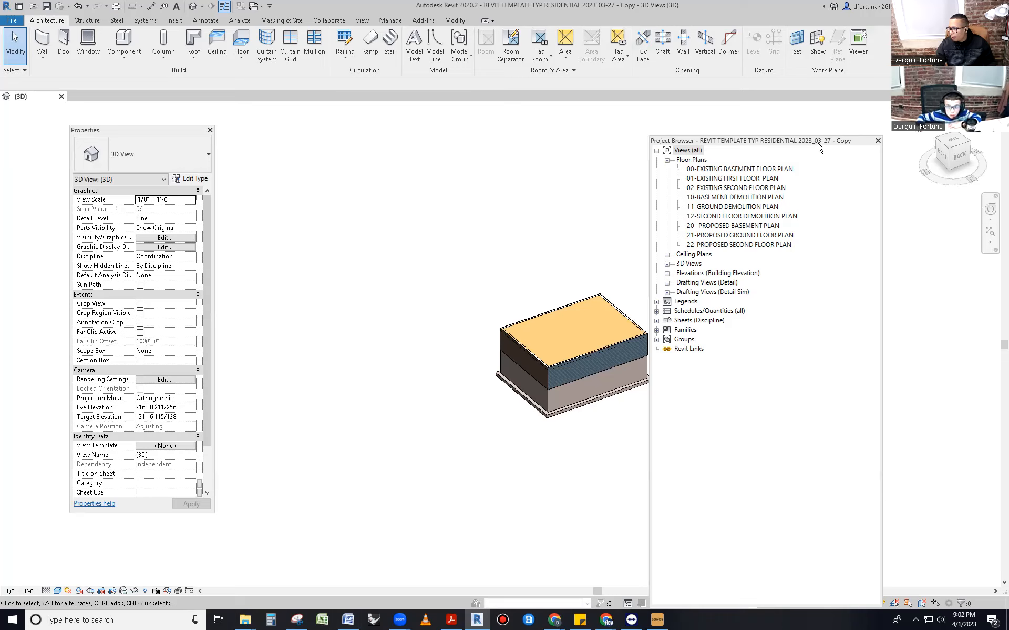
drag(818, 148, 862, 147)
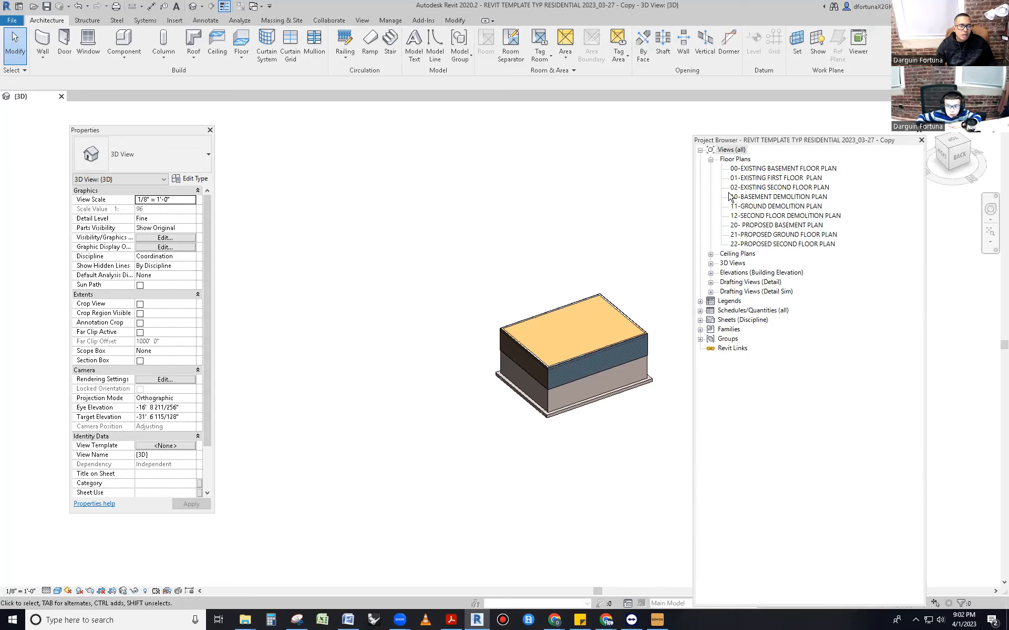
drag(389, 190, 660, 436)
click(302, 158)
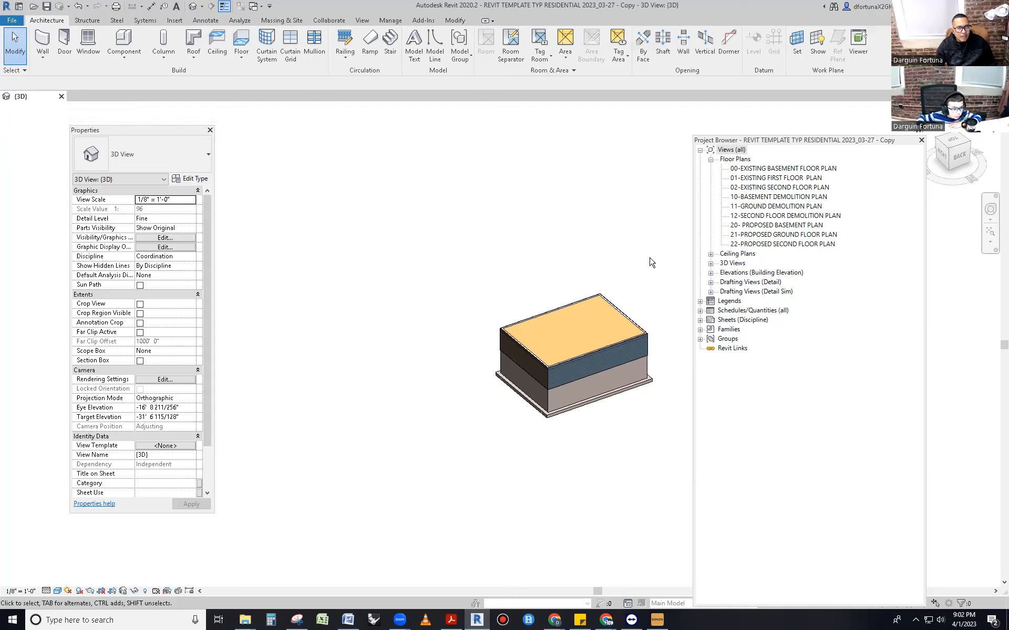
Step: Expand the 3D Views group, shift the Project Browser clear of the view cube, and open the 00-EXISTING BASEMENT FLOOR PLAN view
click(711, 263)
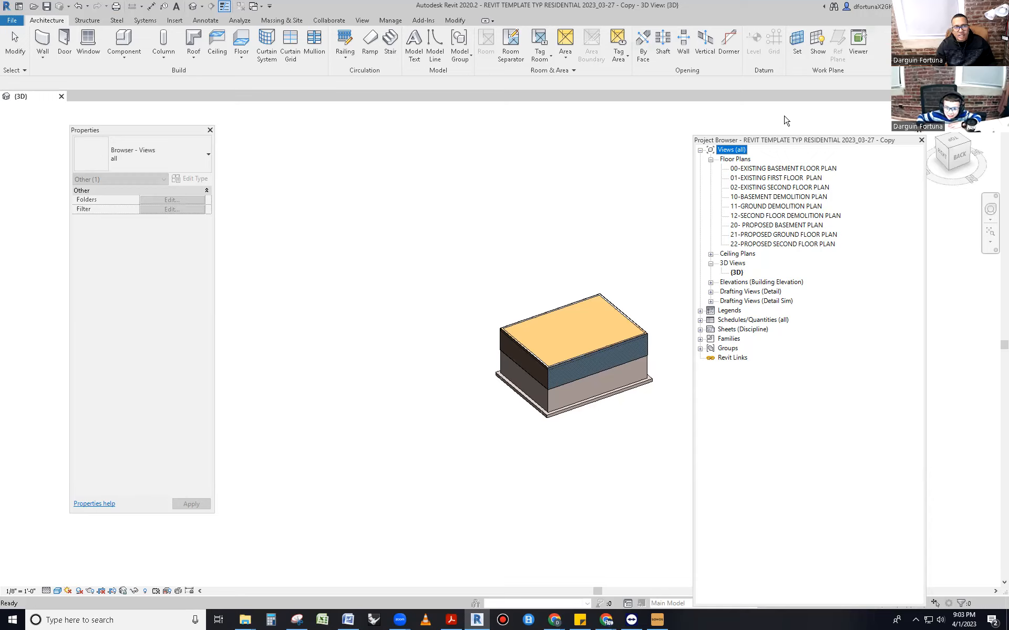
drag(786, 139, 745, 142)
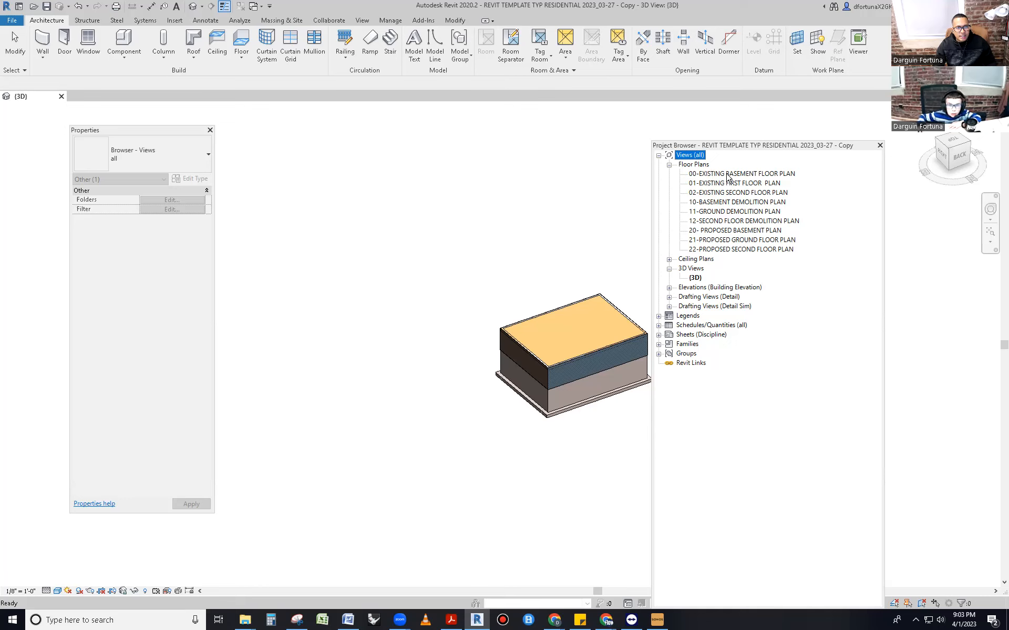
click(738, 175)
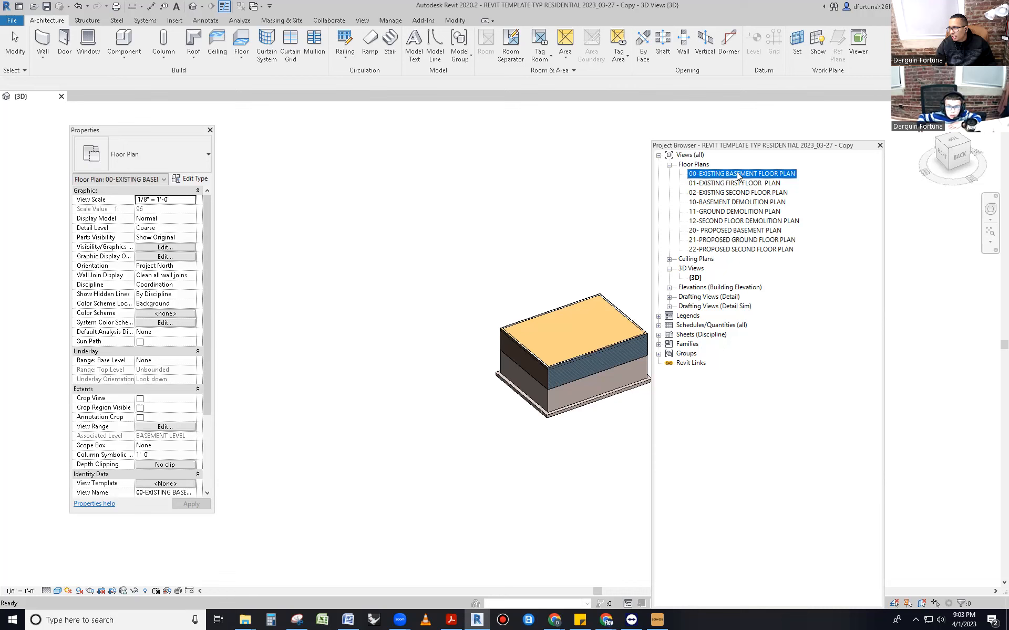
double_click(739, 176)
scroll(478, 303, down, 1)
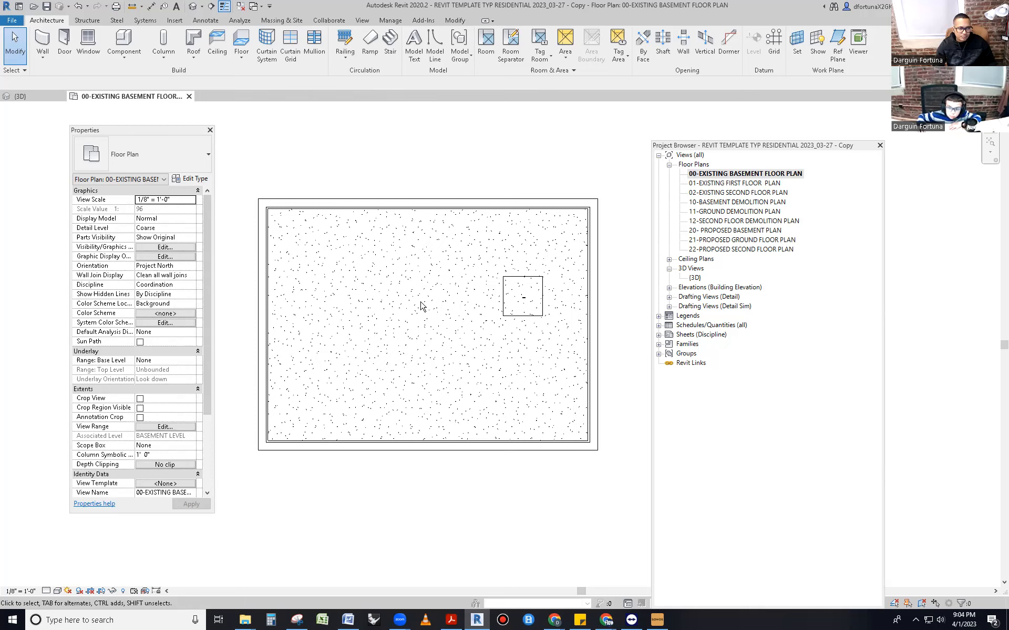
Step: Delete the building elevation marker inside the basement plan's walls, leaving the slab and surrounding walls in place
scroll(423, 305, down, 1)
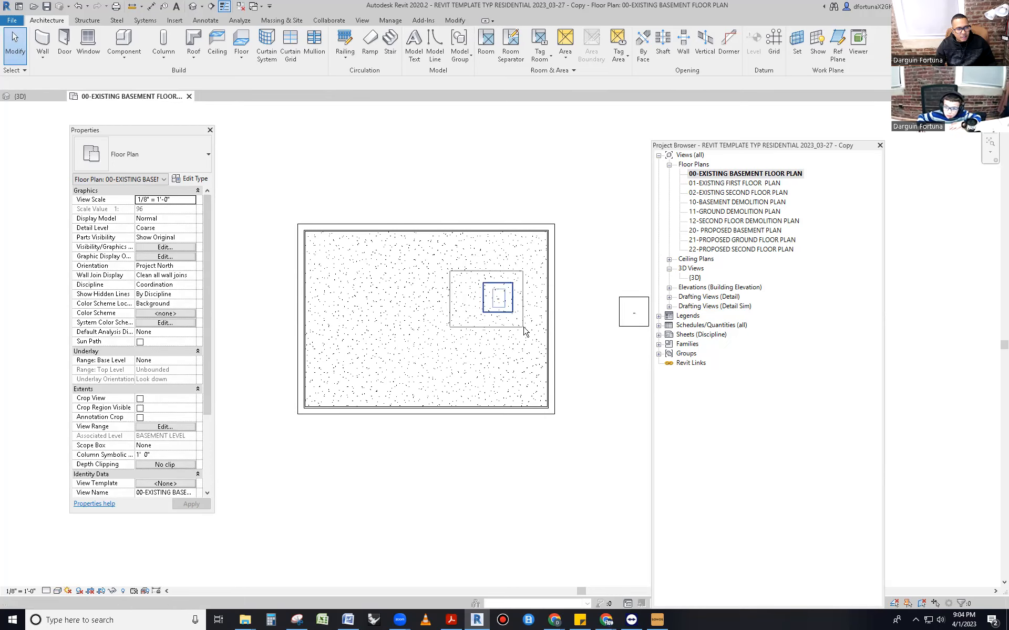
click(525, 332)
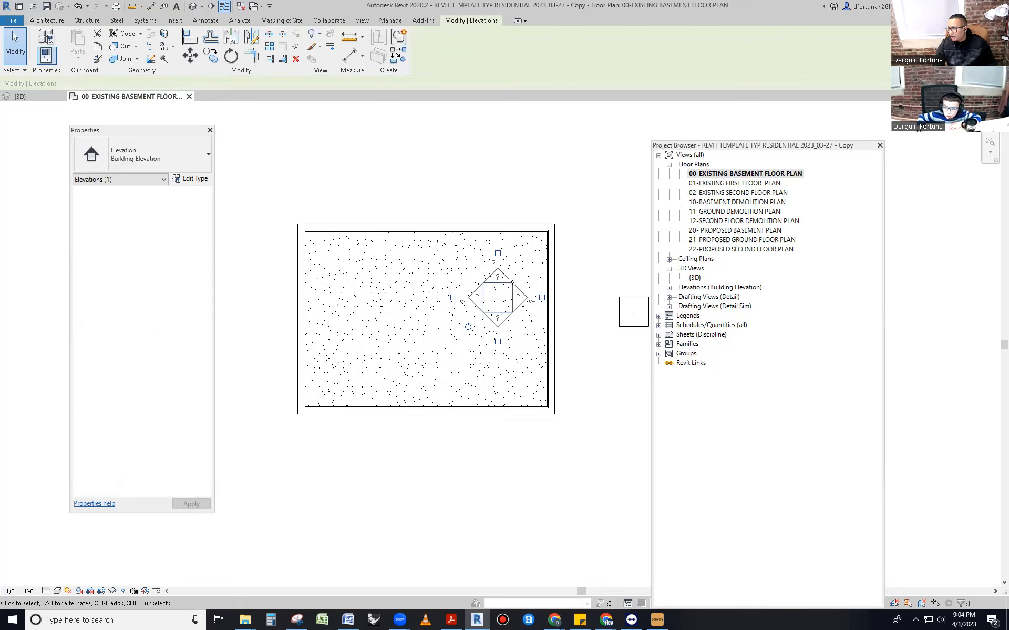
click(454, 178)
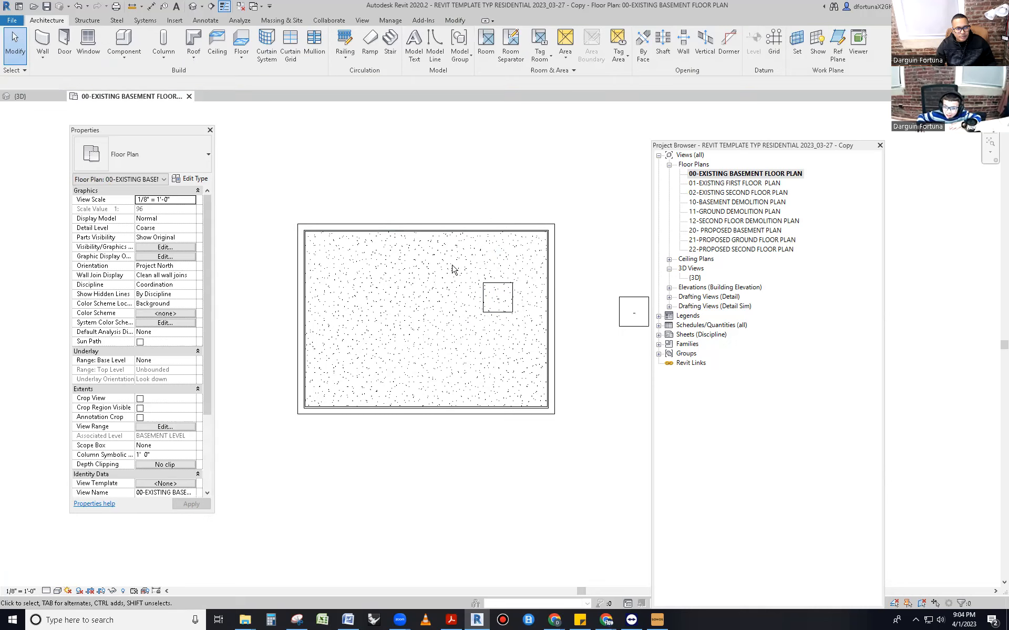
mouse_move(444, 173)
mouse_down()
mouse_move(534, 338)
mouse_move(436, 173)
mouse_move(523, 343)
mouse_up()
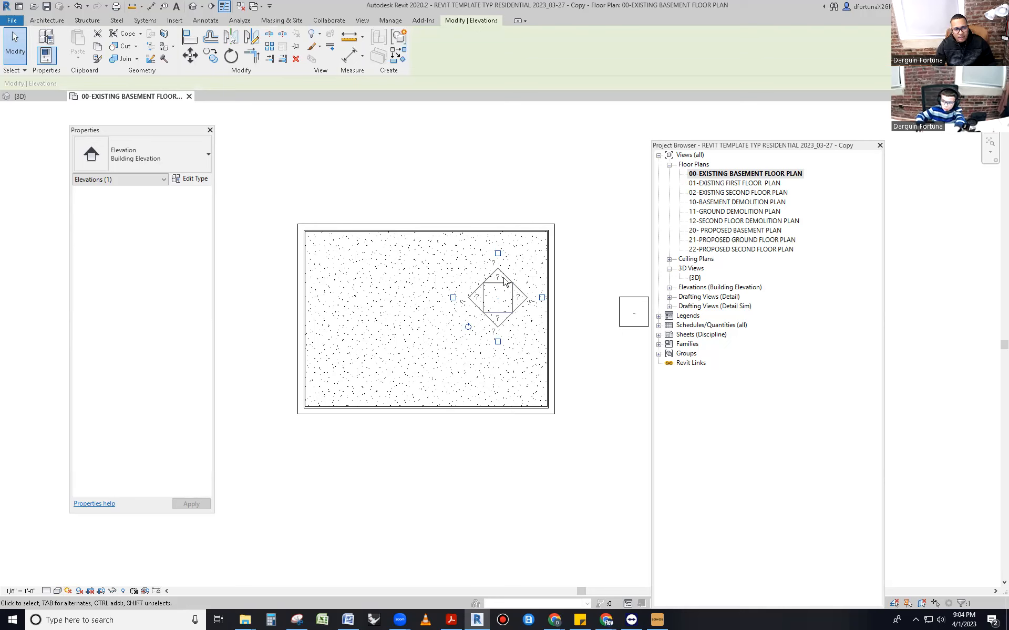
click(490, 173)
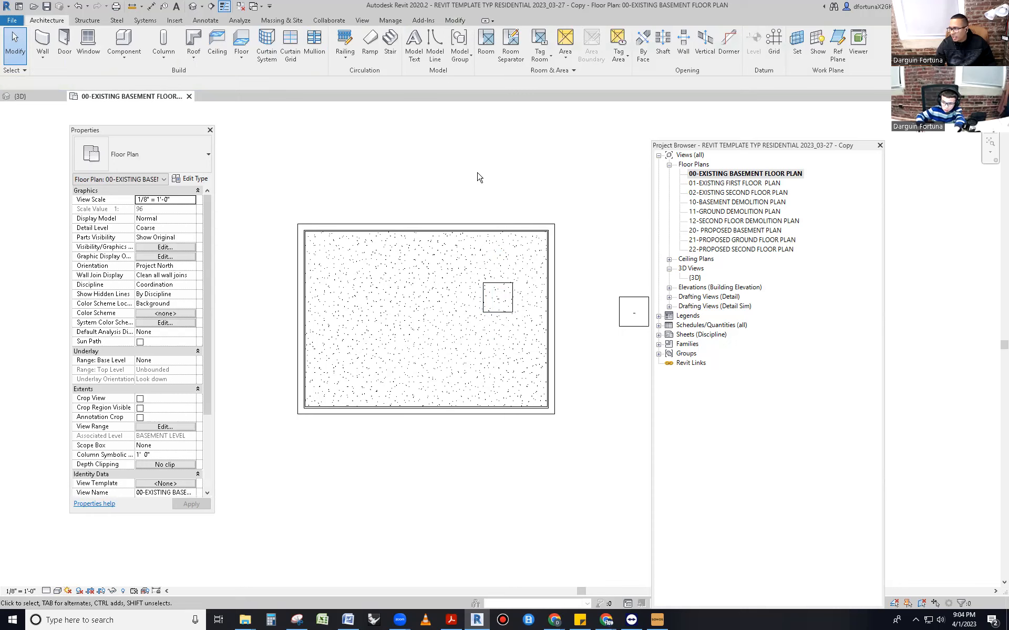
drag(502, 147, 435, 182)
drag(347, 135, 469, 203)
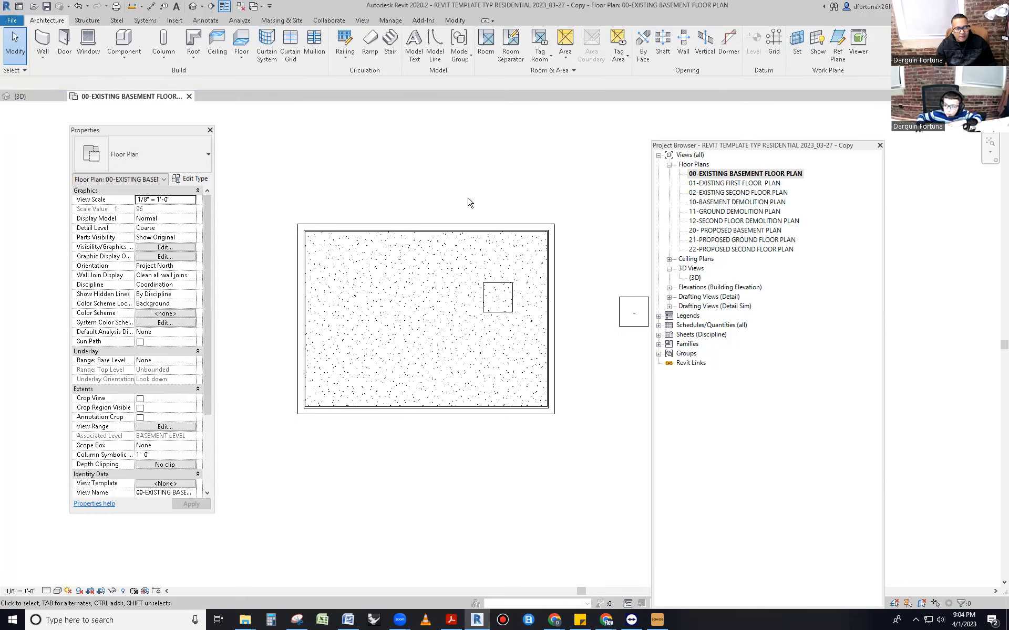
drag(459, 243, 520, 334)
click(522, 335)
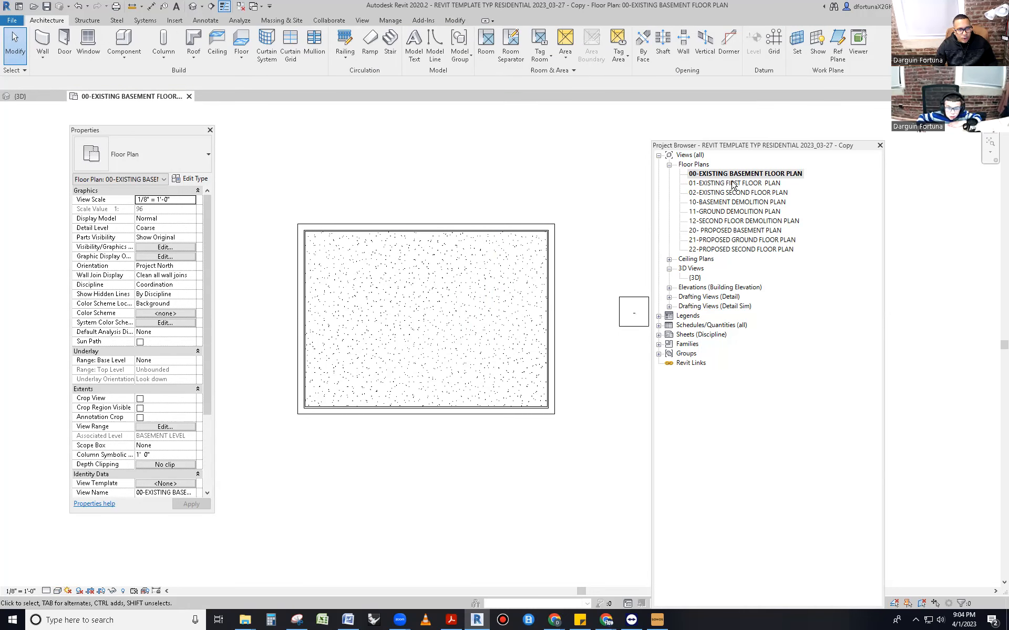
Step: Open the 01-EXISTING FIRST FLOOR PLAN view and delete the small detail group attached to the upper exterior wall
double_click(733, 184)
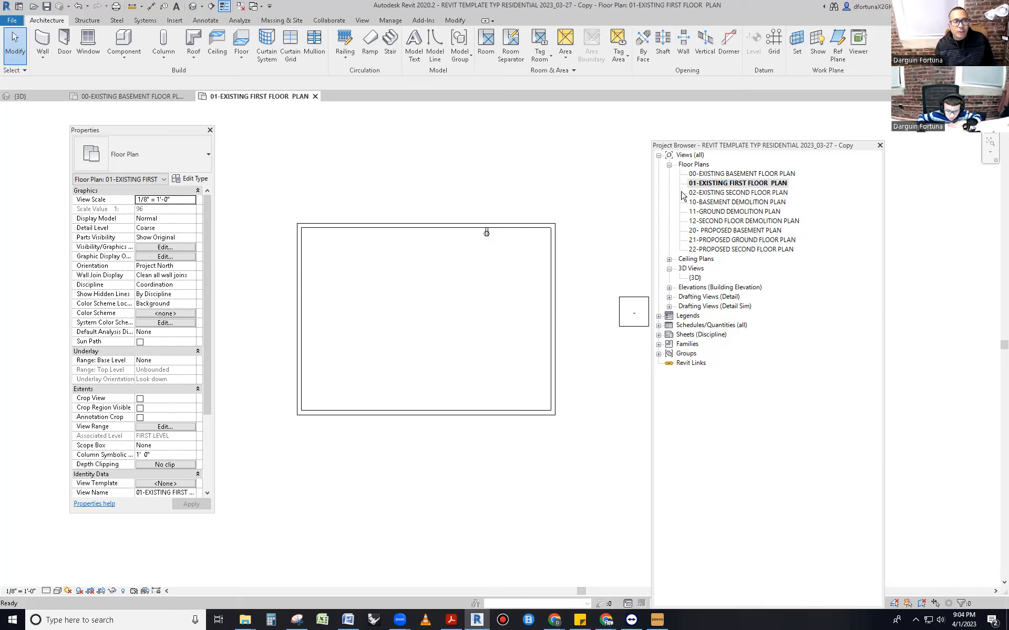
scroll(473, 227, up, 4)
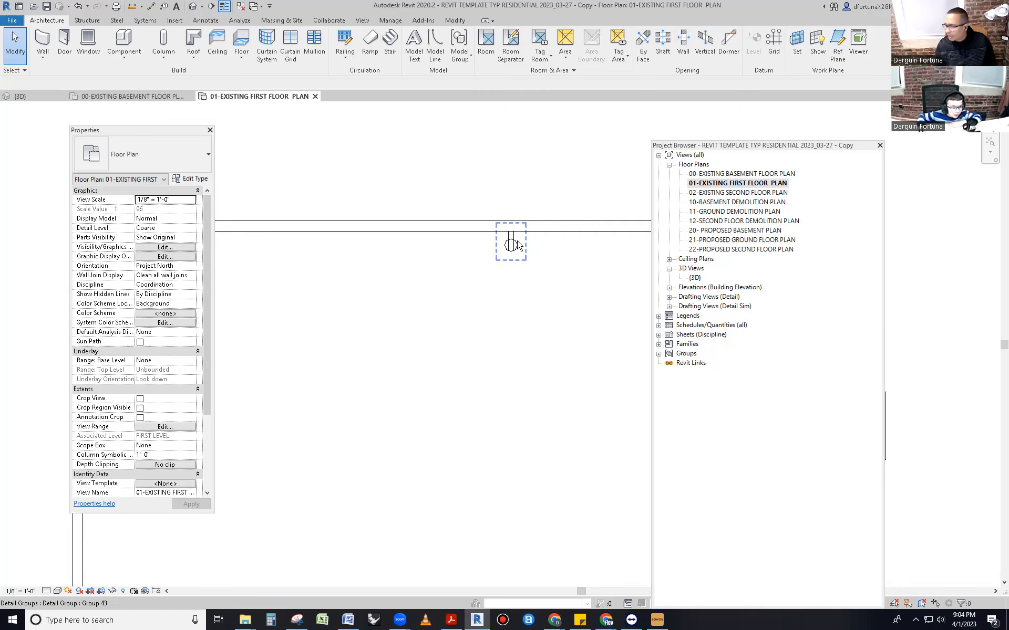
click(519, 244)
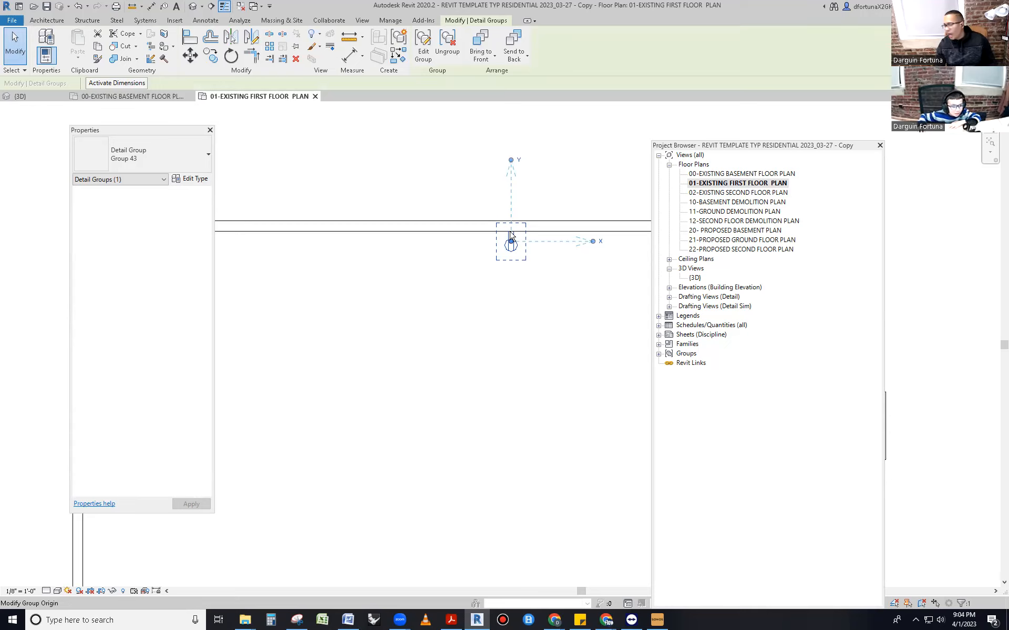
key(Escape)
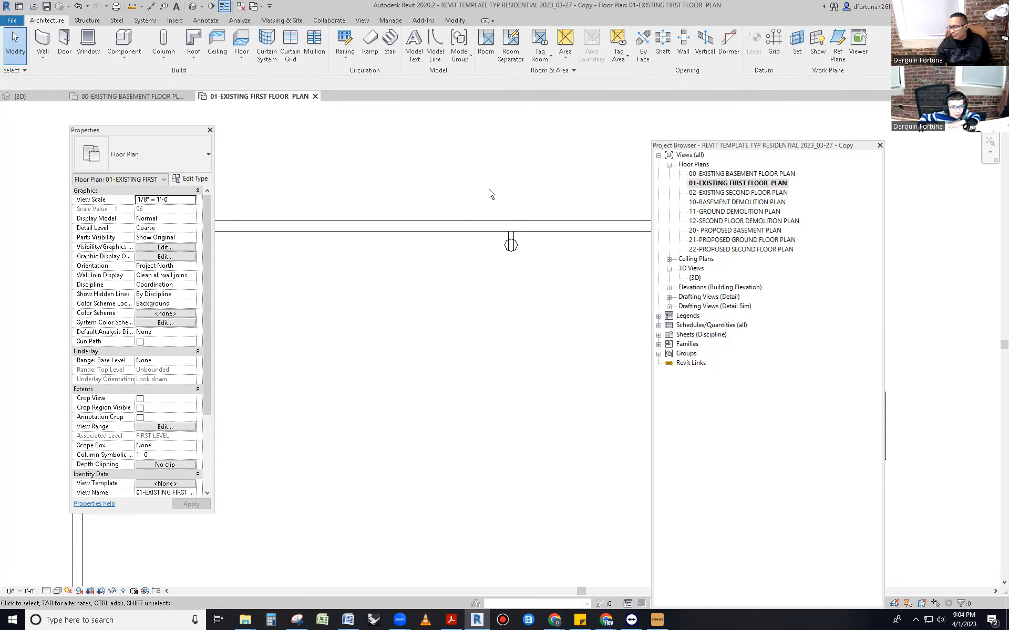
click(510, 245)
key(Delete)
scroll(495, 302, down, 5)
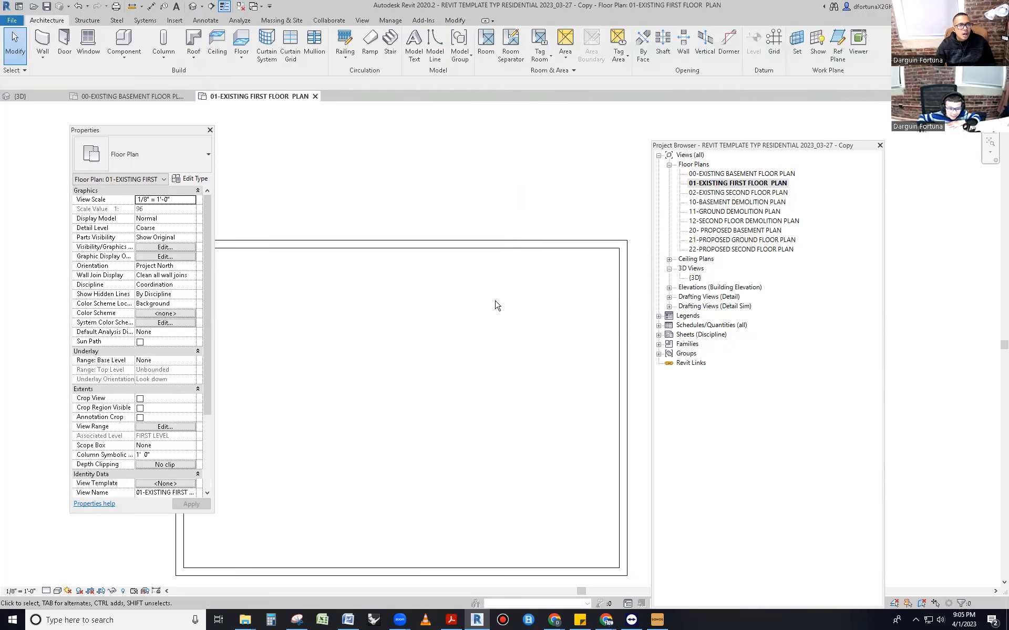
scroll(495, 301, up, 1)
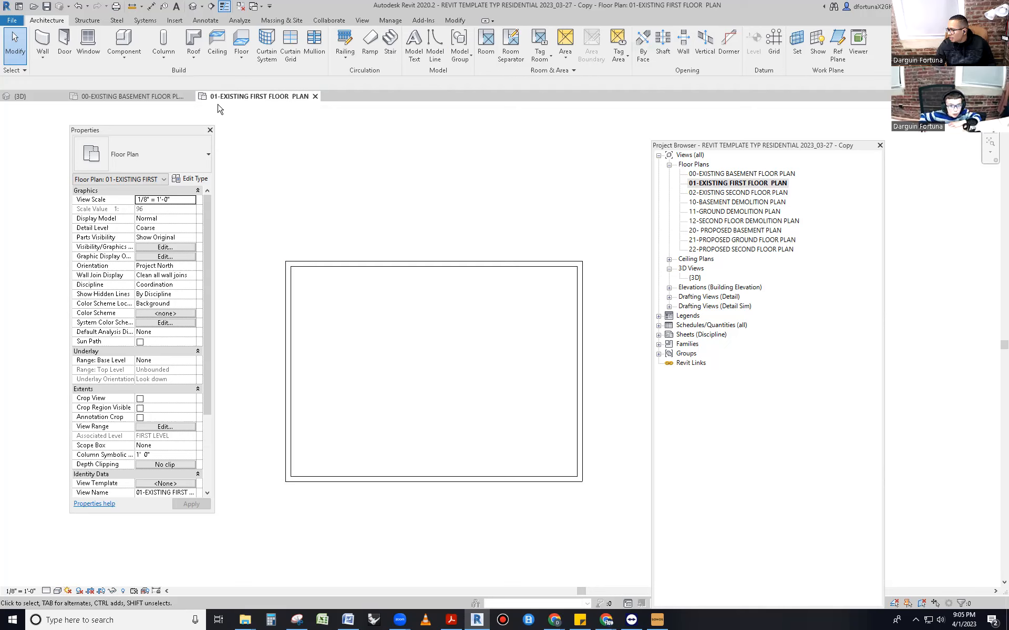
Step: Close the 3D and existing basement plan views, and shift the Project Browser away from the first floor plan
click(156, 98)
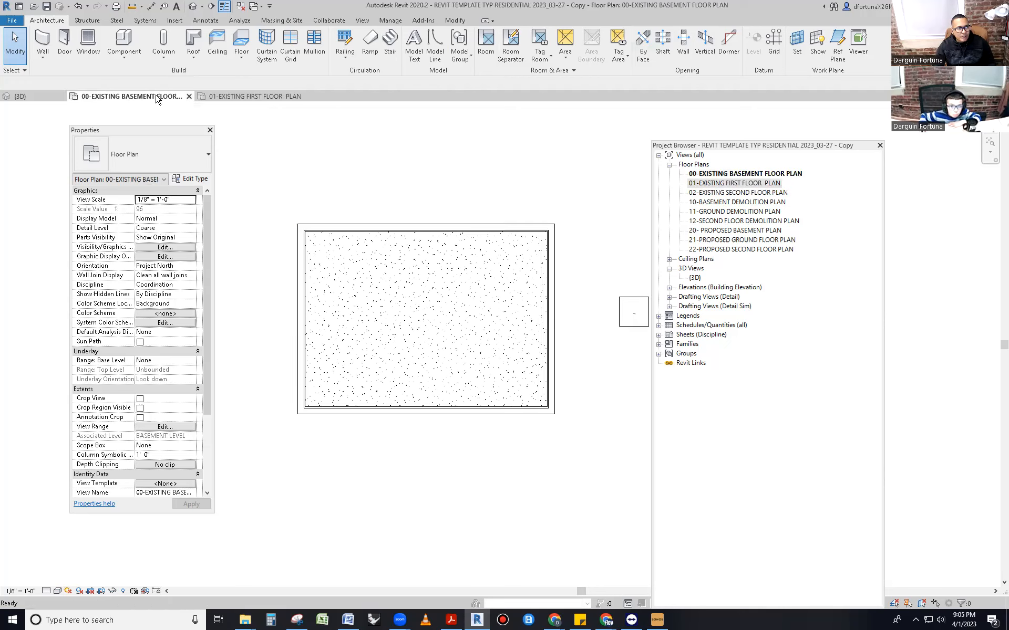
click(29, 97)
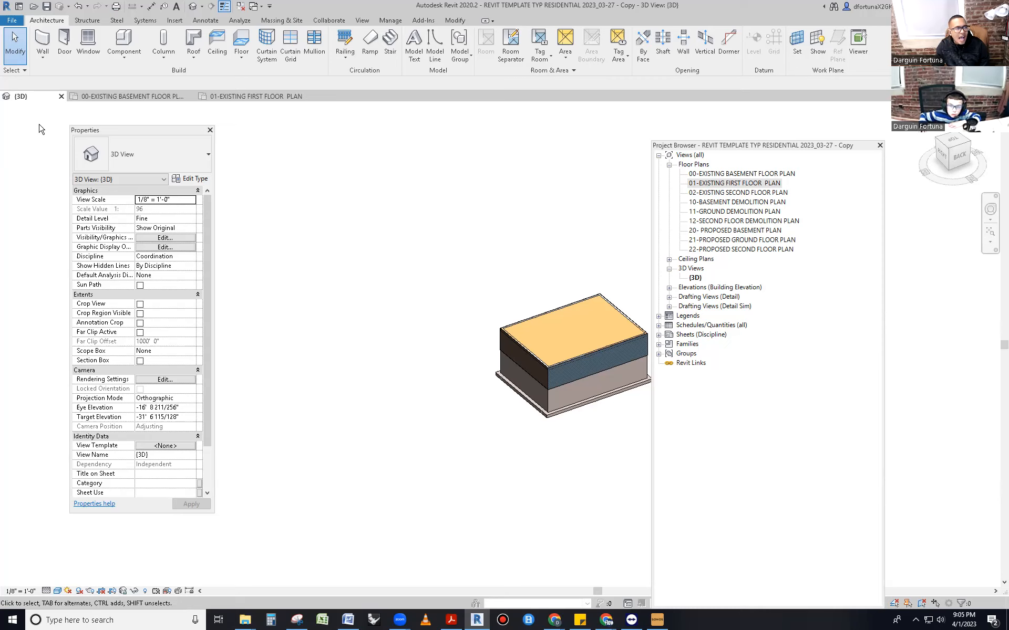
click(61, 97)
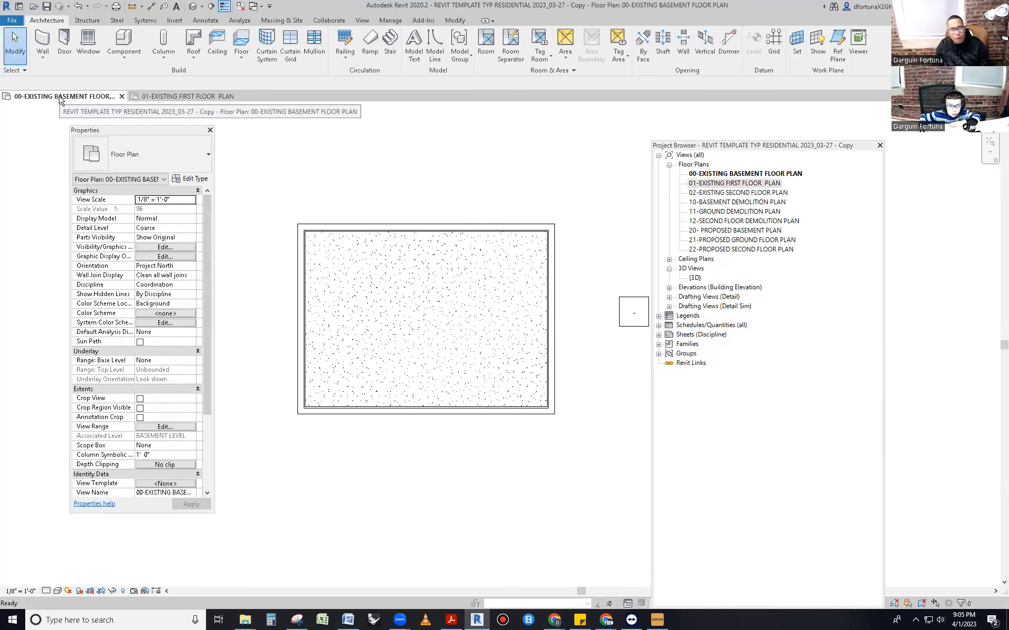
click(122, 96)
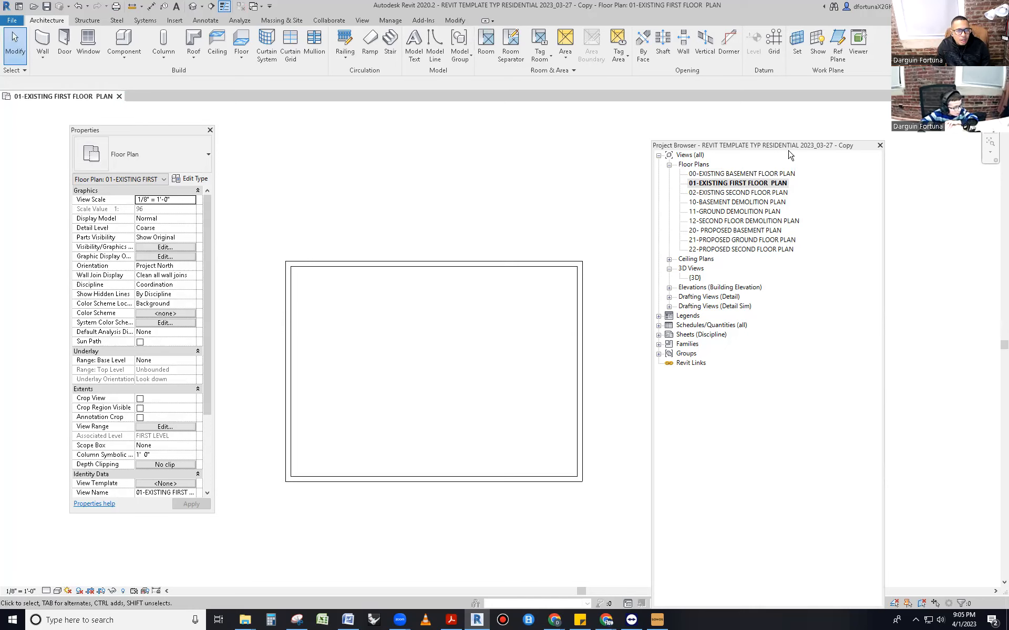
drag(808, 143, 905, 104)
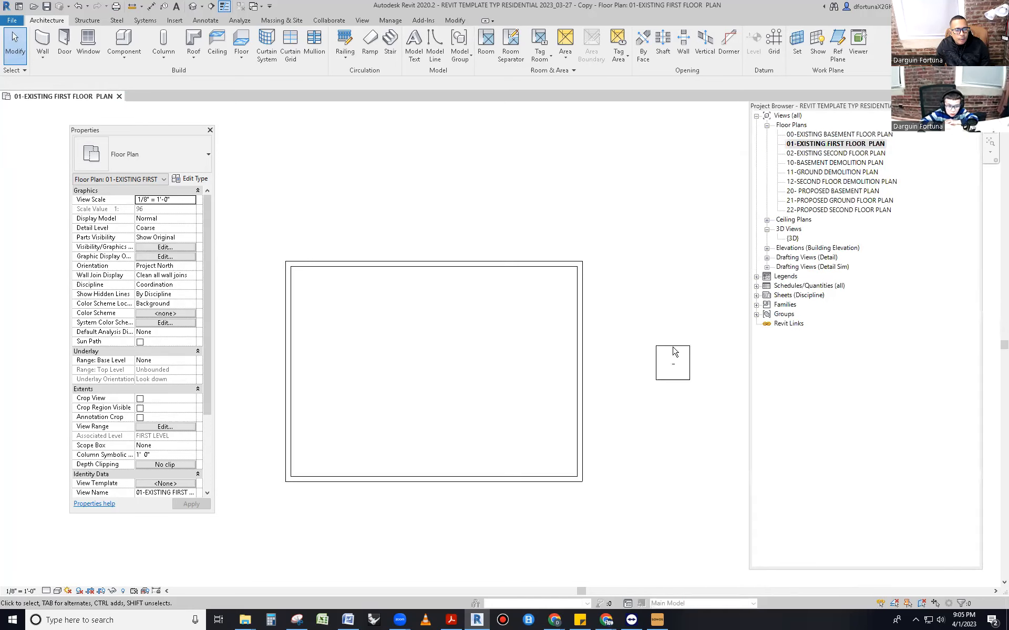
scroll(668, 368, down, 2)
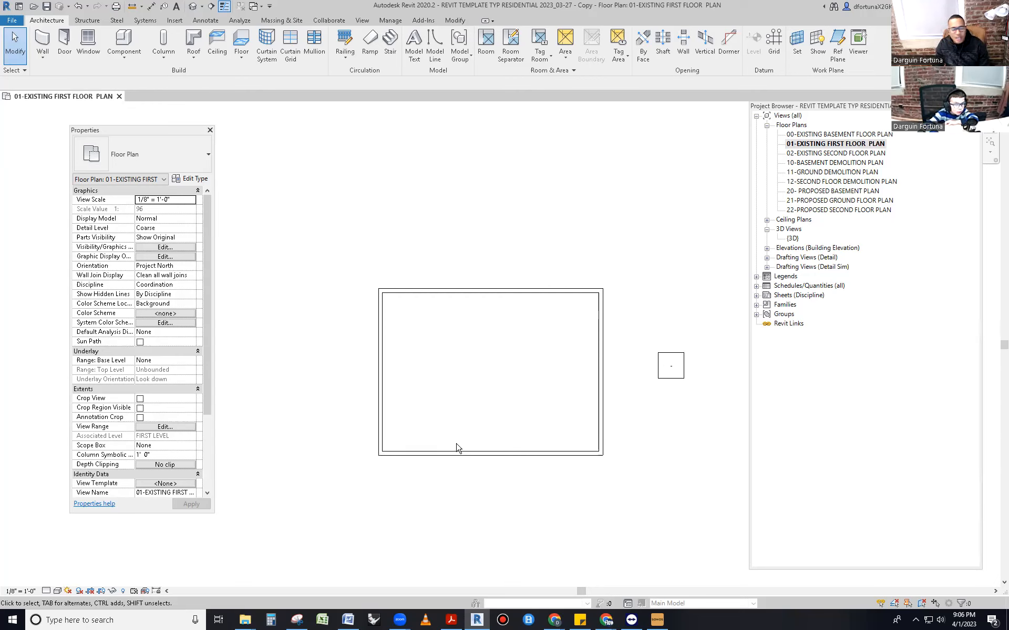
Step: Select the four exterior walls of the first floor plan one after another to examine them, and clear the selection
scroll(467, 371, up, 2)
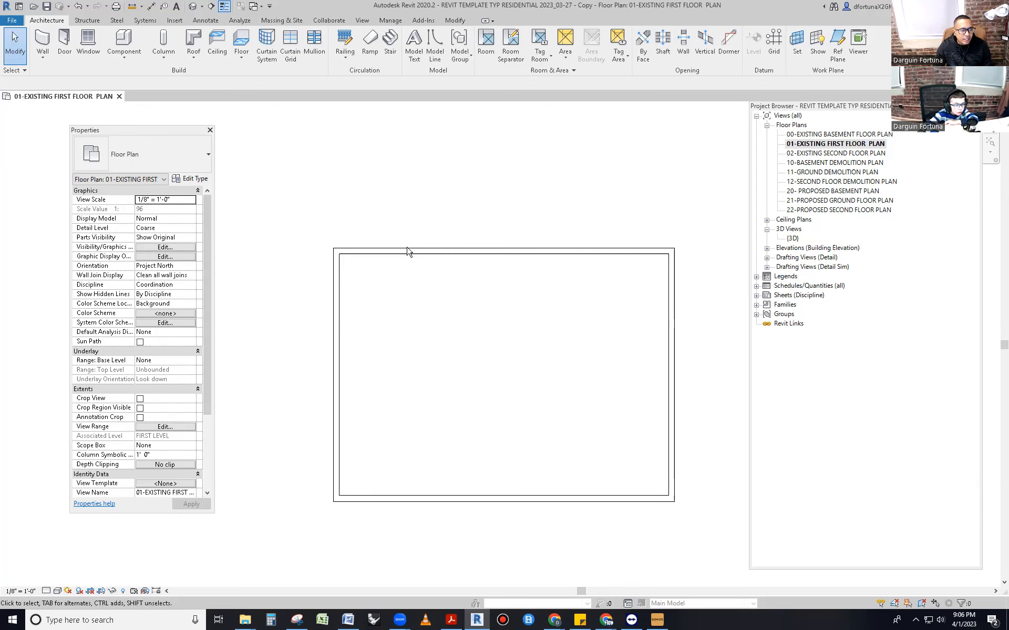
click(389, 252)
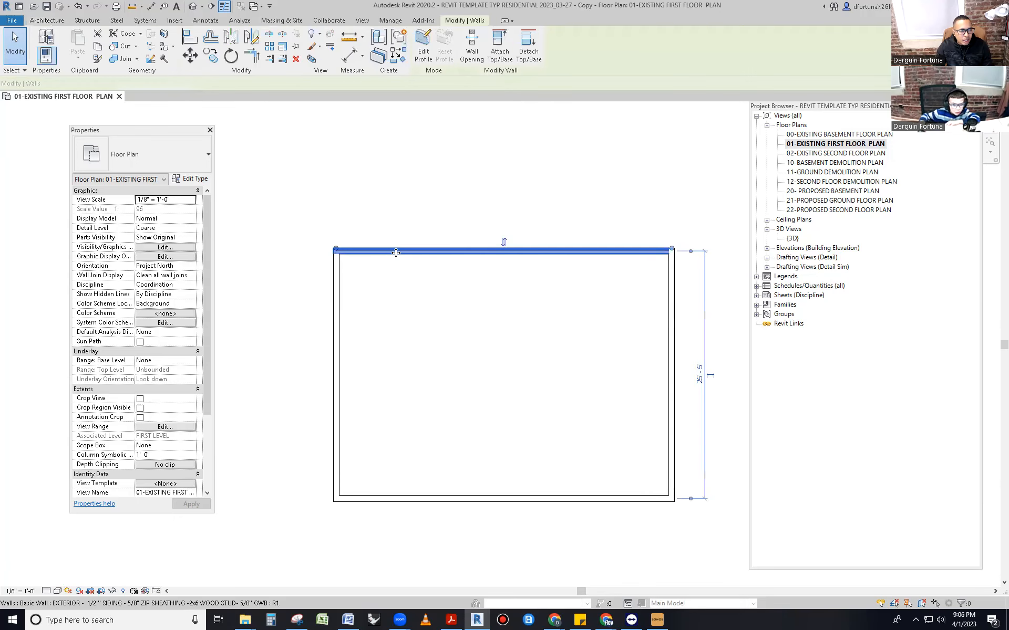
click(335, 292)
click(390, 498)
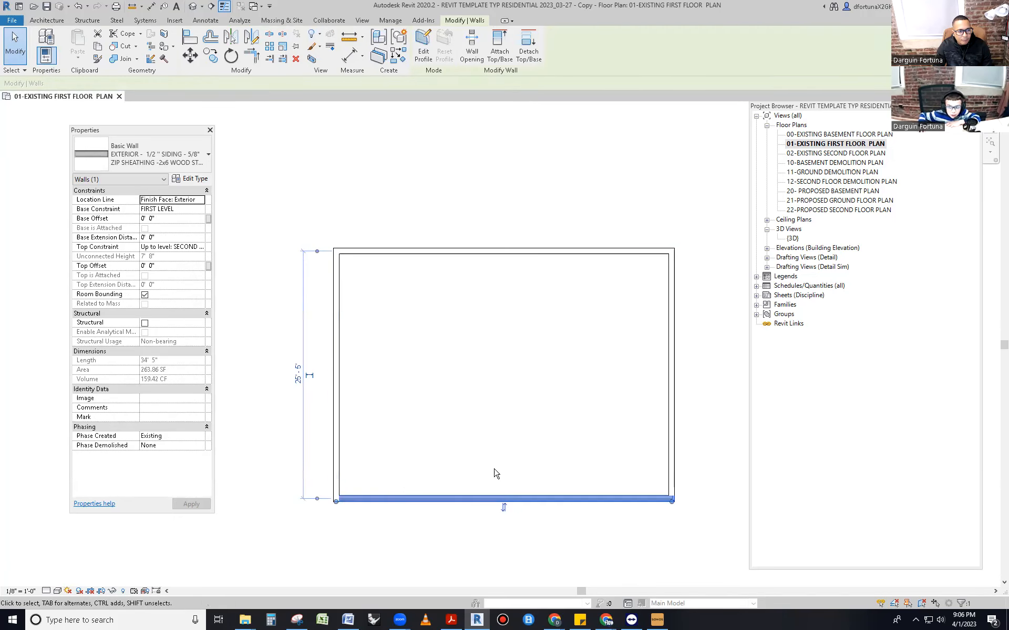
click(670, 368)
click(529, 226)
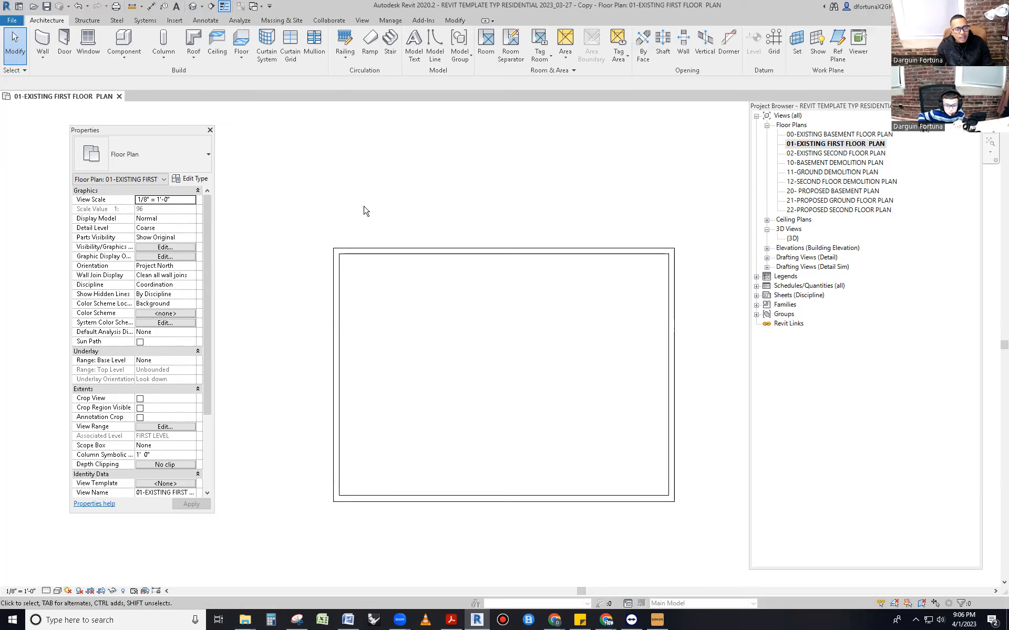
key(w)
key(a)
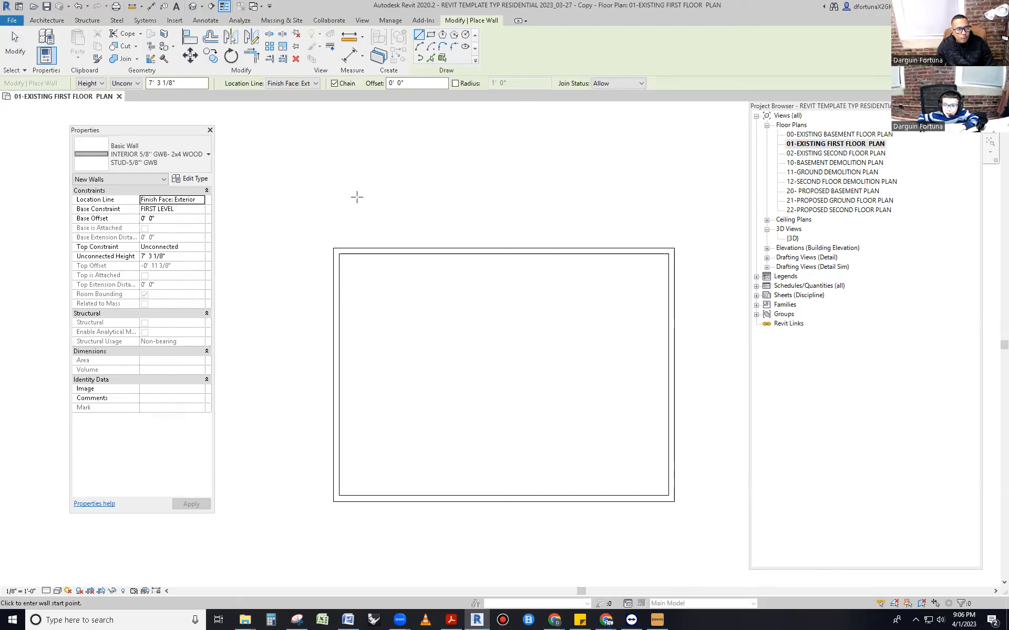
click(340, 168)
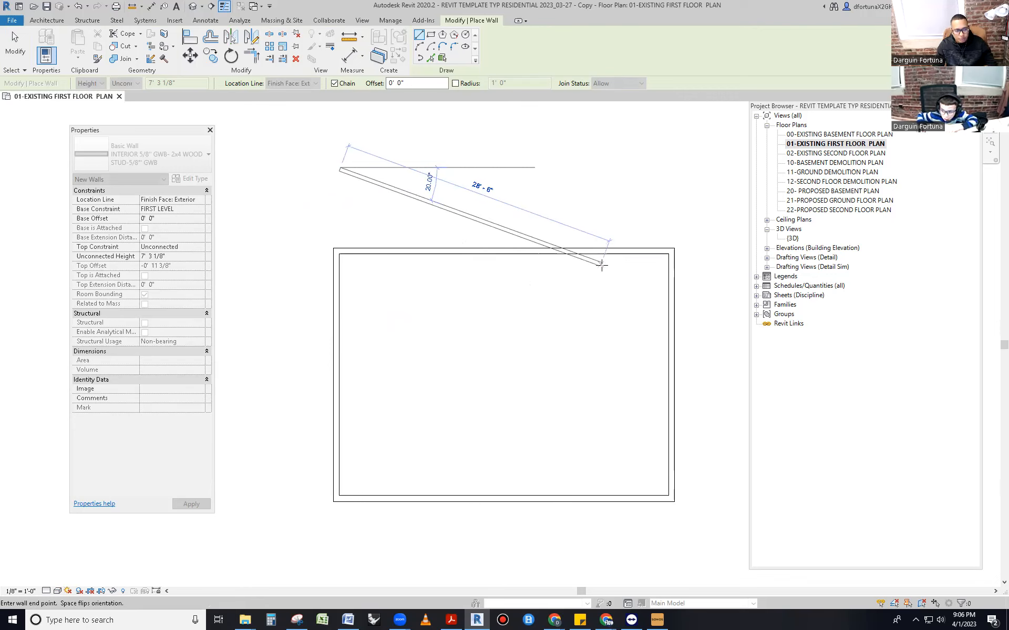
key(shift)
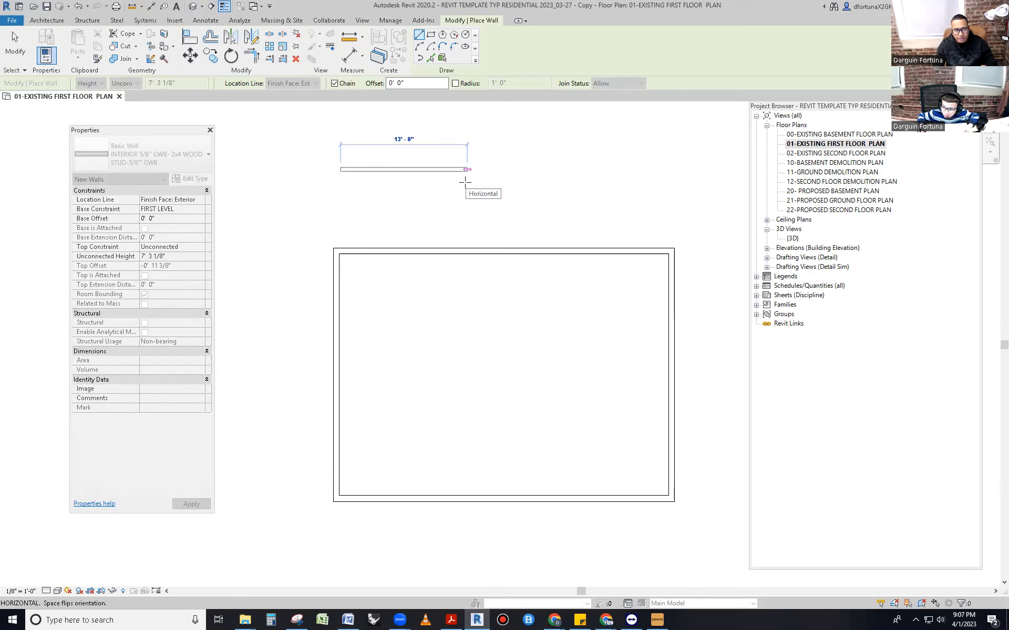
key(Escape)
key(Escape)
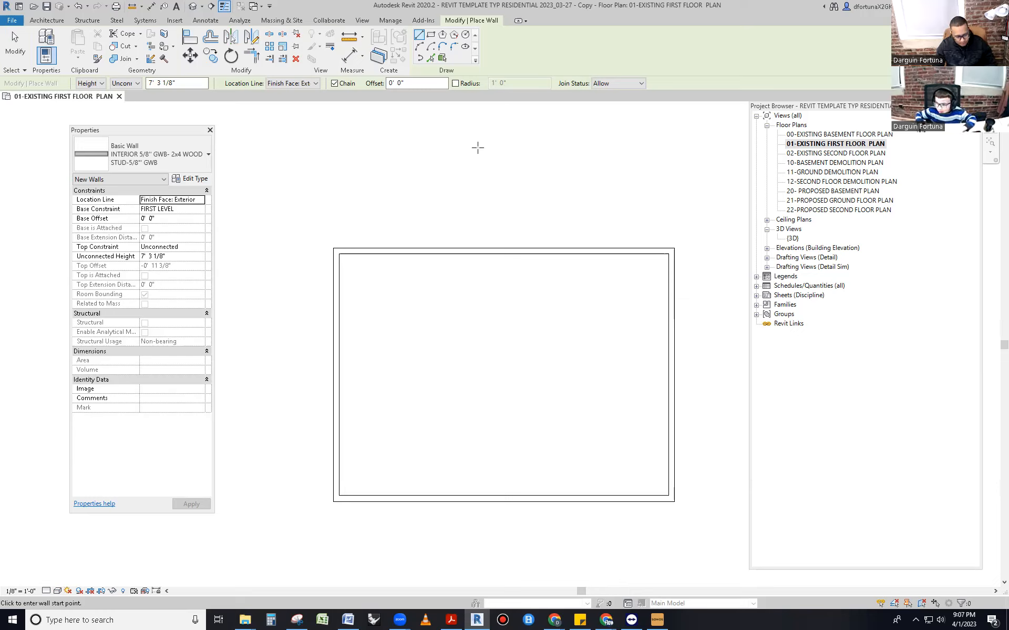
click(343, 167)
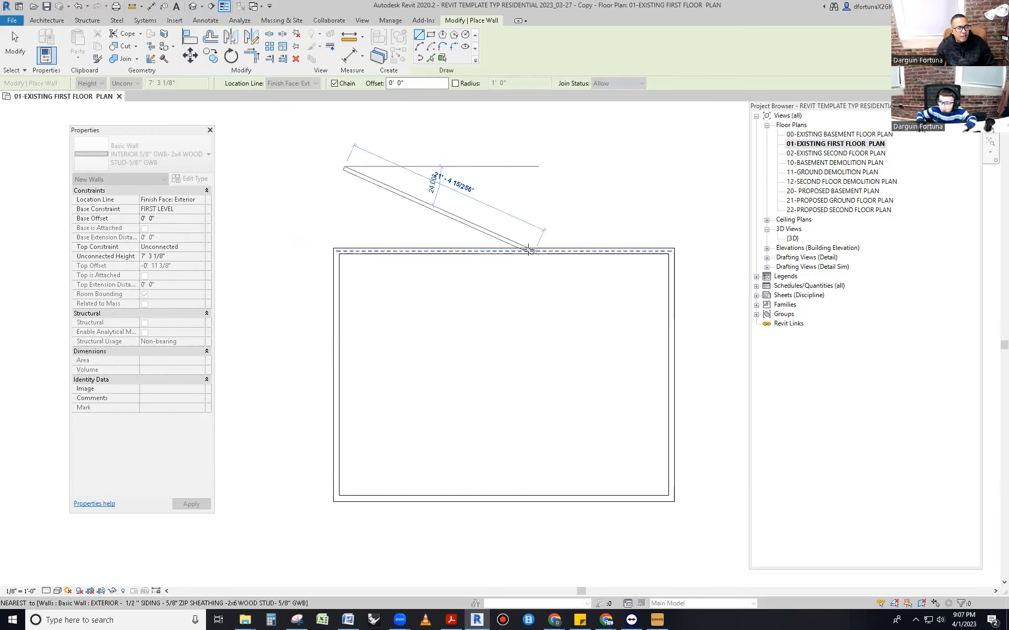
key(Escape)
key(Escape)
Step: Draw a chained zigzag of five interior 2x4 wood stud walls across the upper exterior wall, starting with a segment about 18'-6" long
key(w)
key(a)
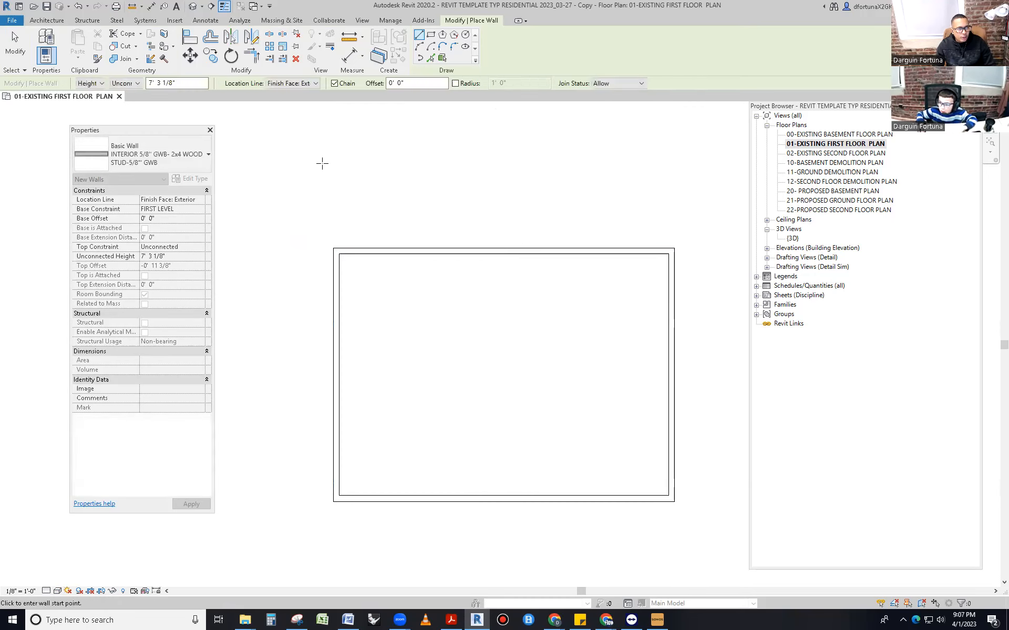
click(314, 153)
click(495, 169)
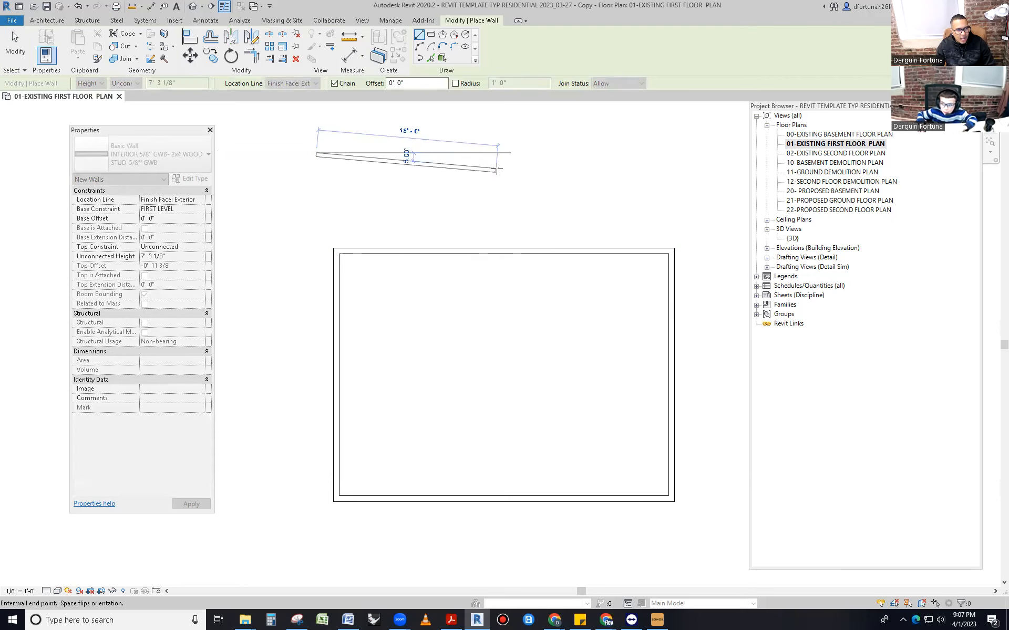
click(405, 286)
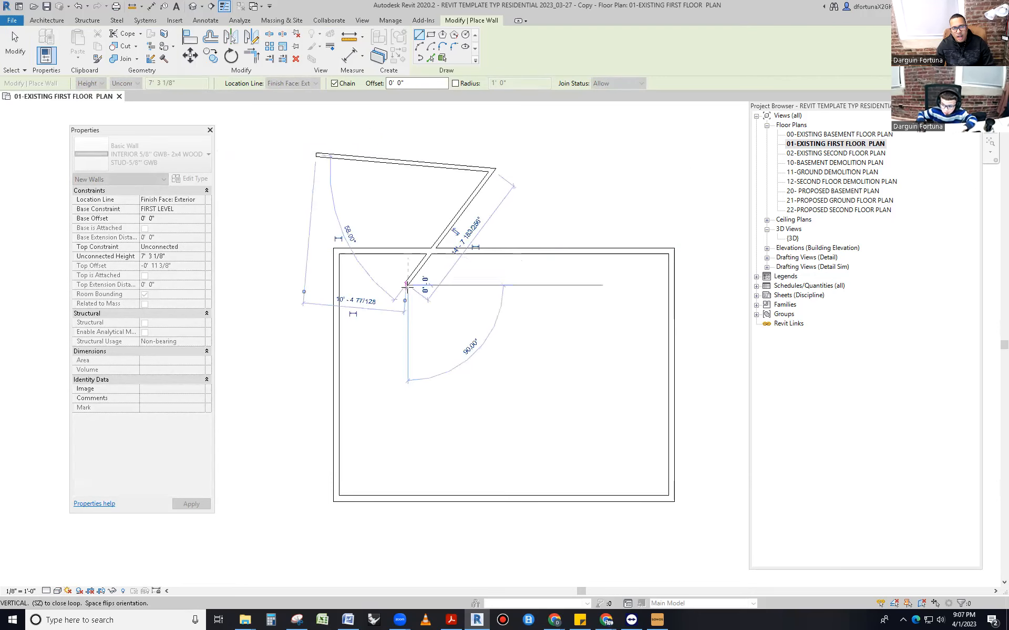
click(577, 347)
click(593, 178)
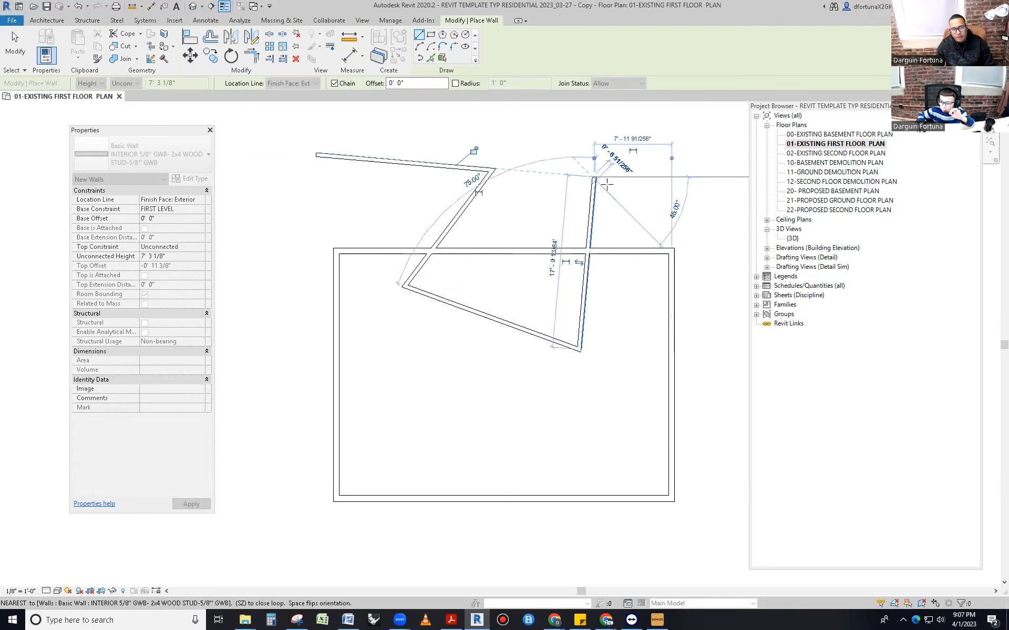
click(661, 194)
key(Escape)
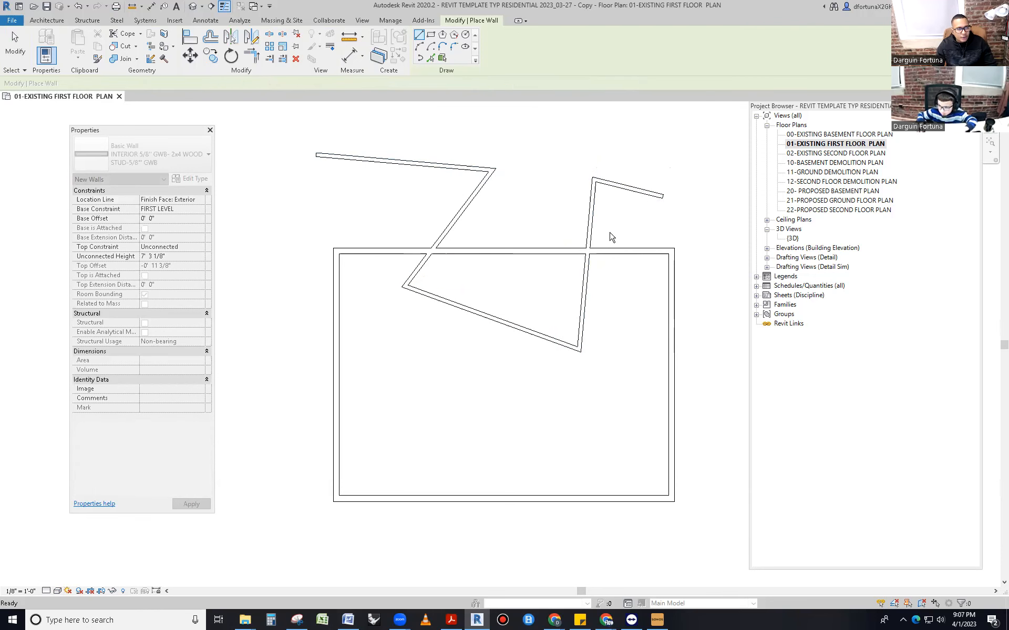
key(Escape)
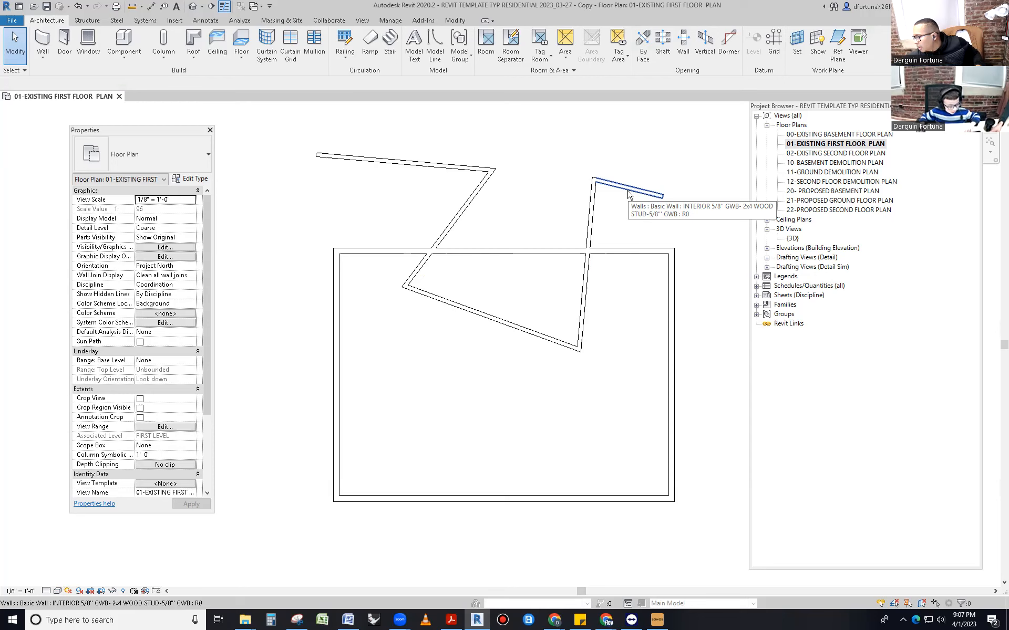
Step: Select the whole chain of five zigzag interior walls and delete it
key(Tab)
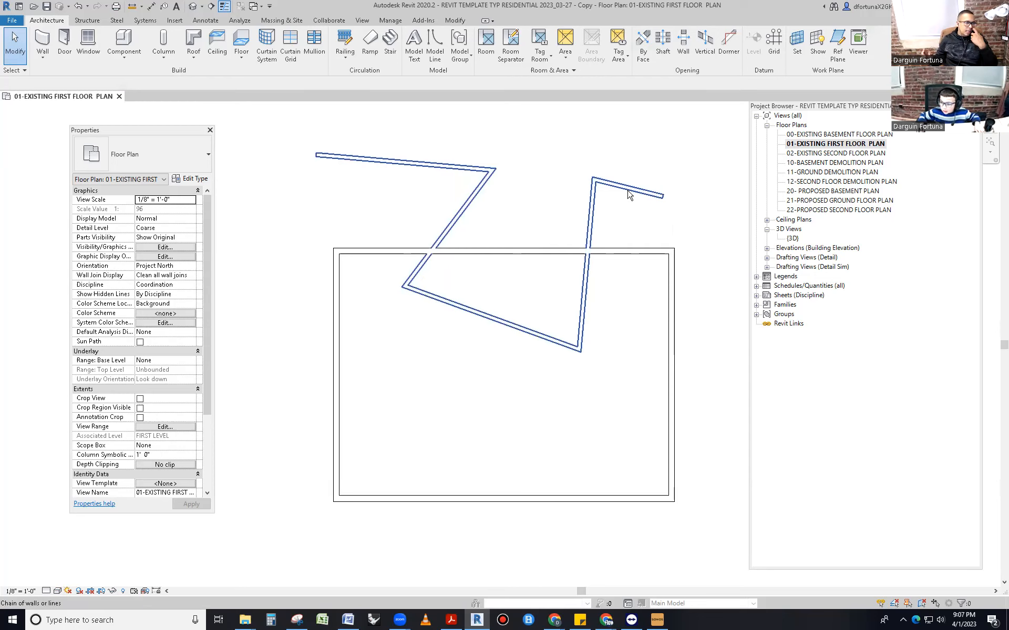
click(630, 195)
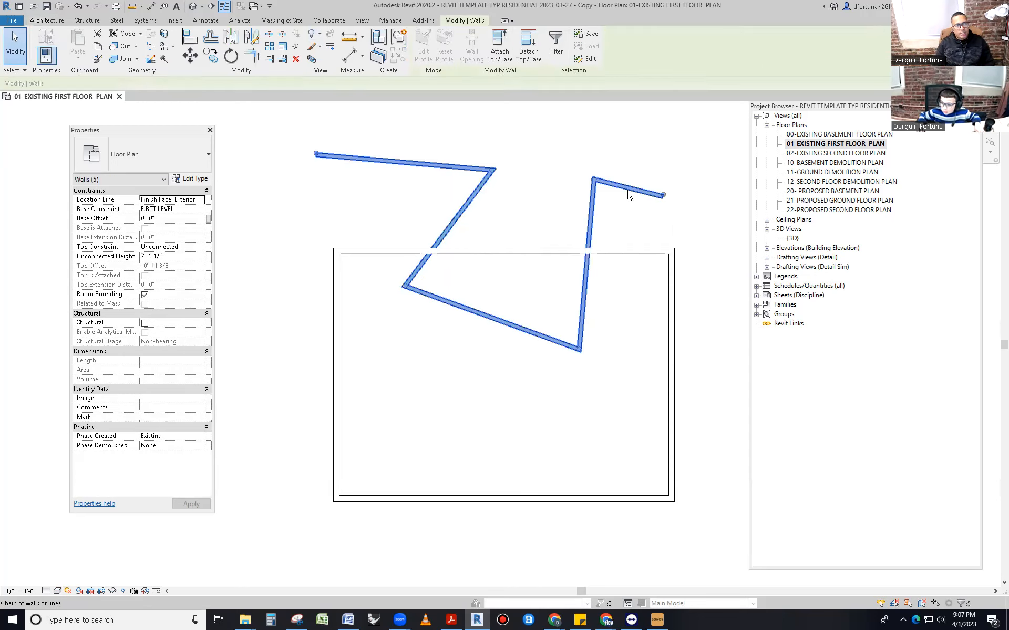
key(Delete)
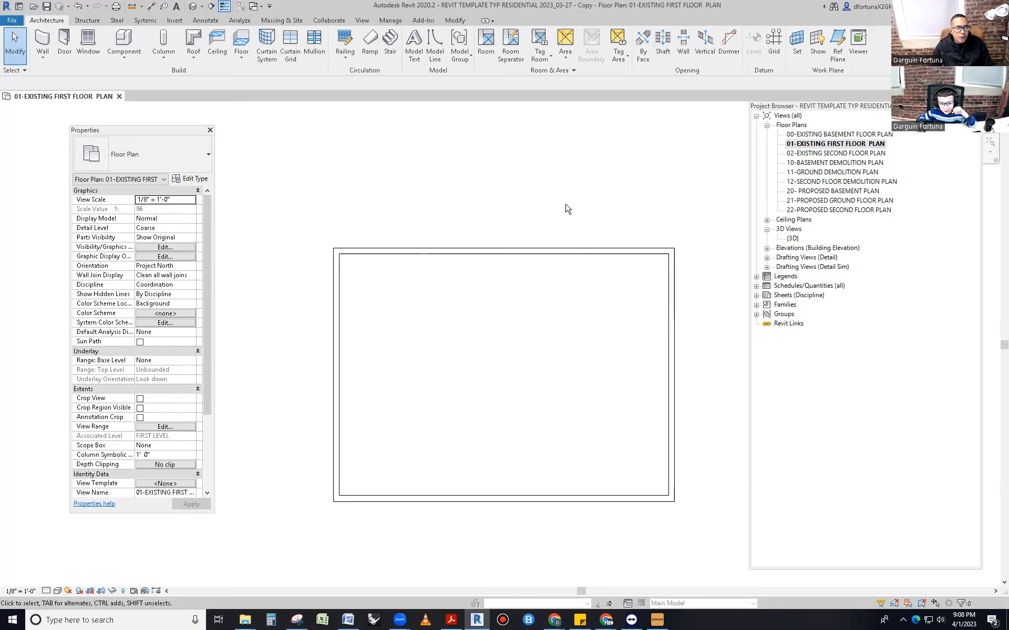
Step: Draw a horizontal interior 2x4 wood stud wall about 33'-6" long above the exterior walls, and delete it
key(w)
key(a)
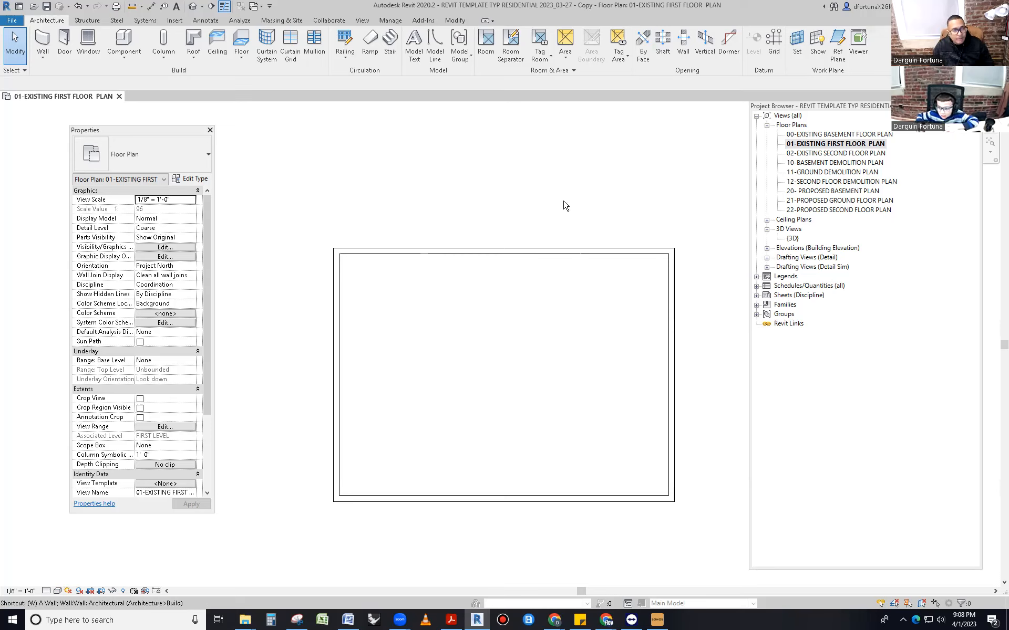
click(351, 175)
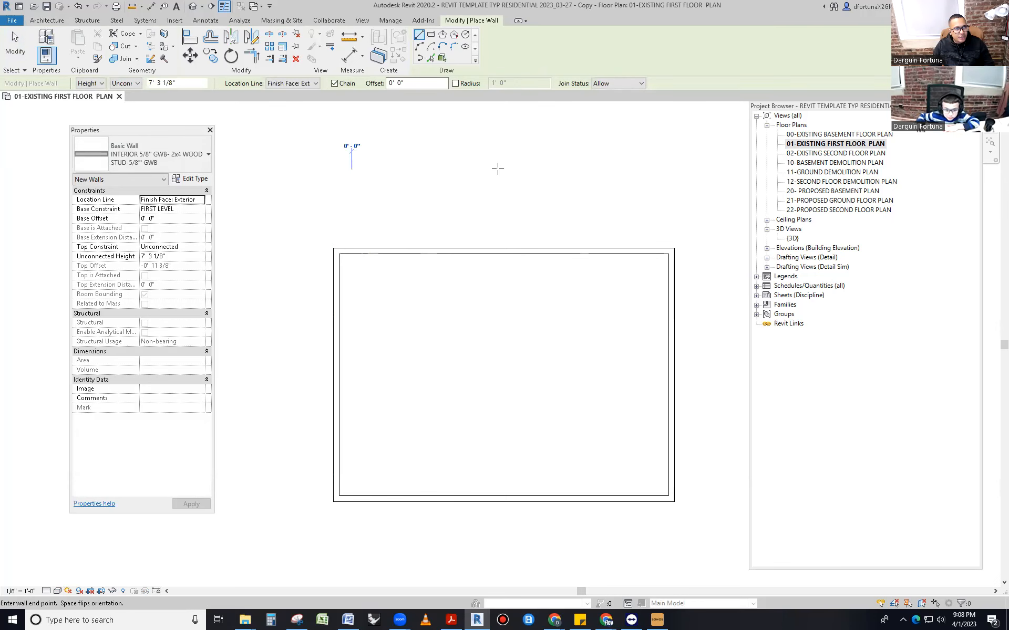
click(677, 195)
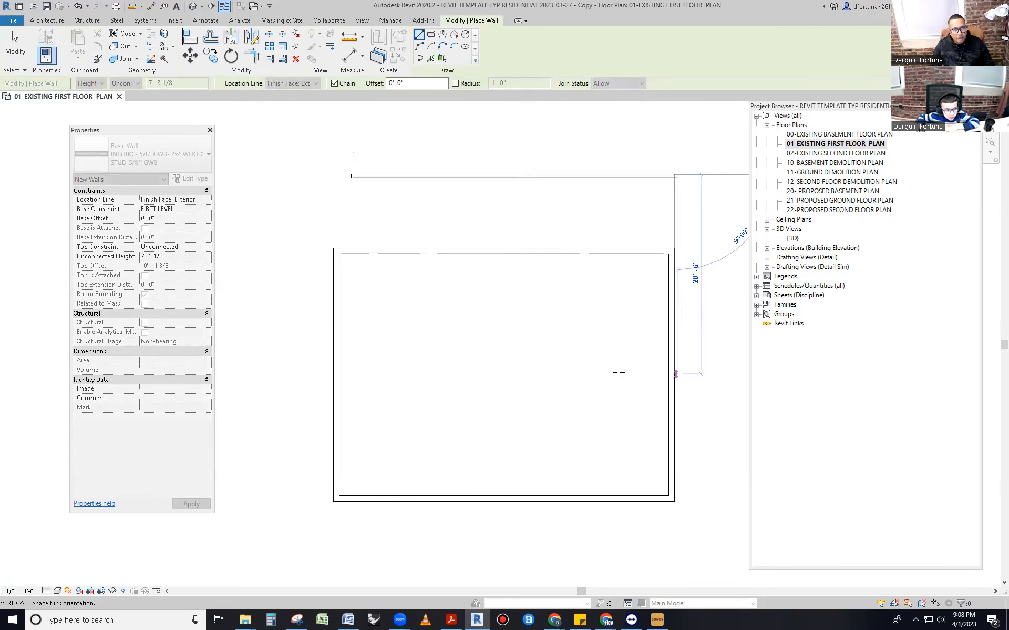
key(Escape)
click(642, 177)
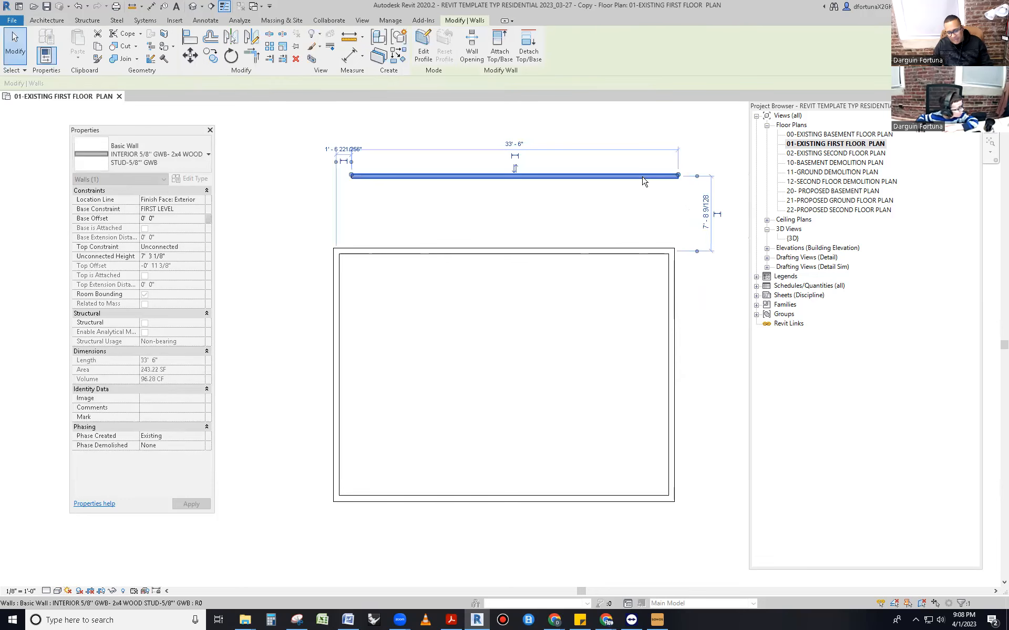
key(Delete)
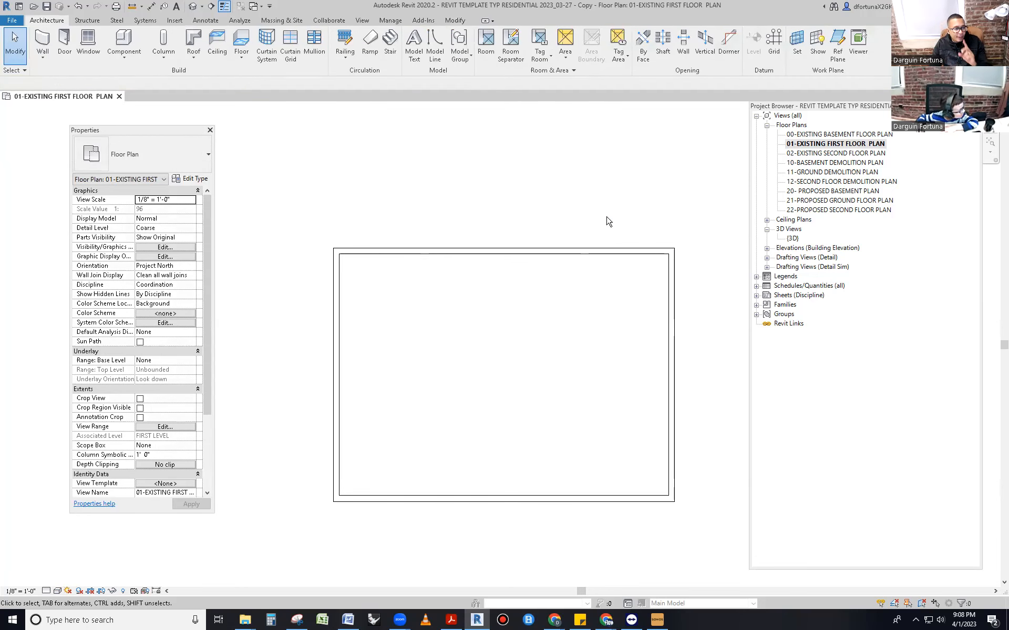
Step: Dimension the interior width between the inner faces of the two side walls, placing the aligned dimension above the plan
scroll(315, 453, down, 2)
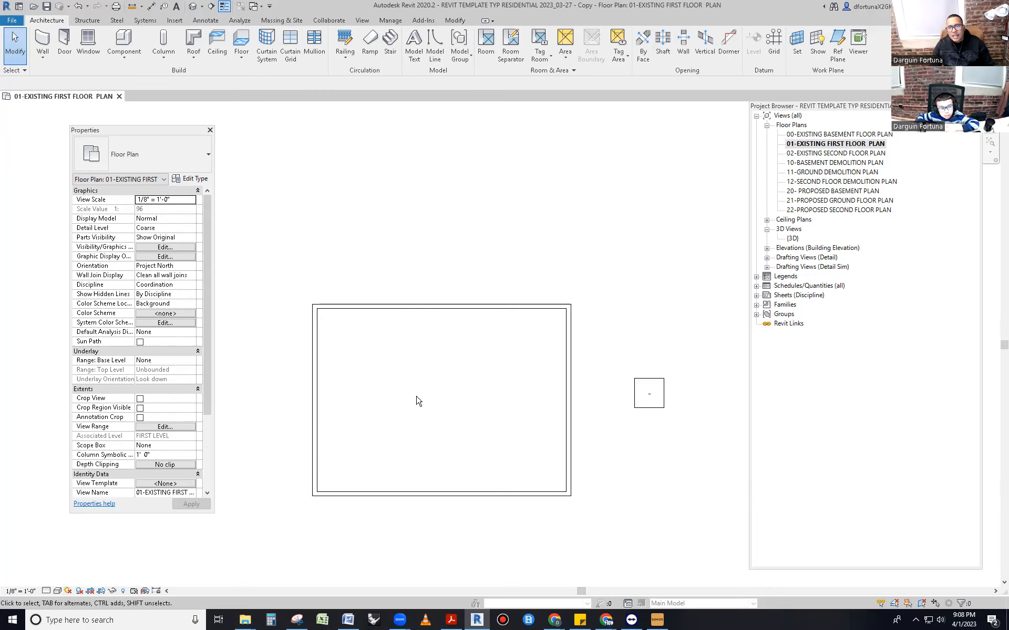
scroll(419, 401, up, 1)
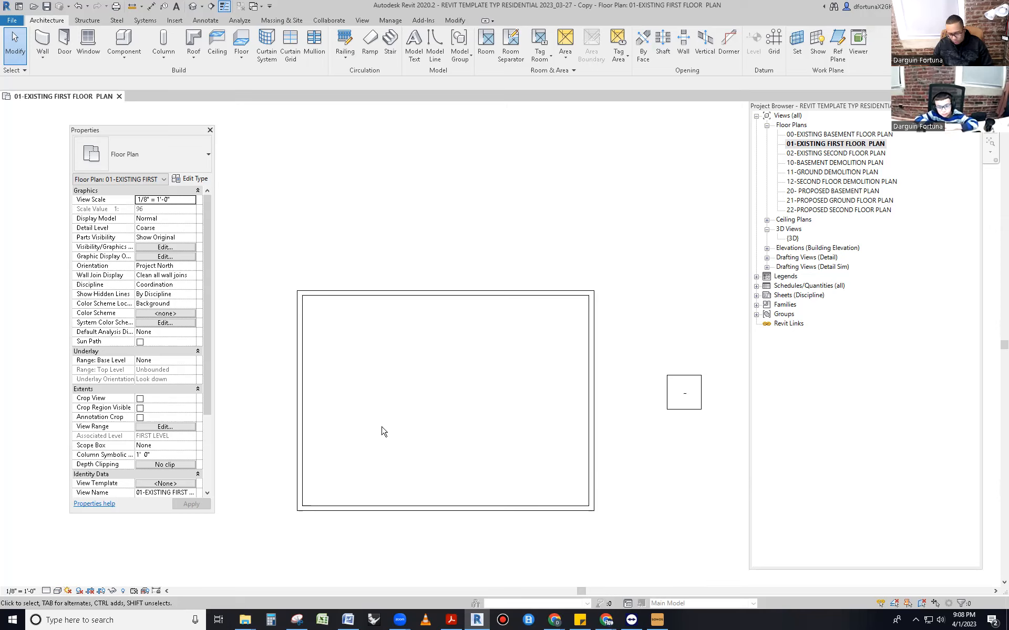
key(d)
key(i)
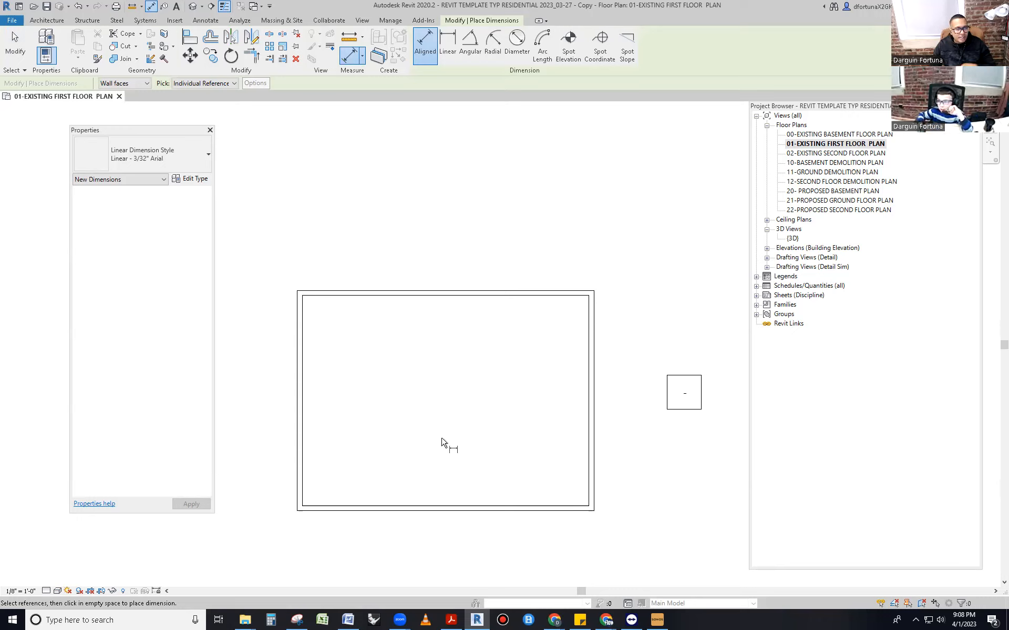
scroll(442, 443, up, 2)
scroll(516, 374, down, 1)
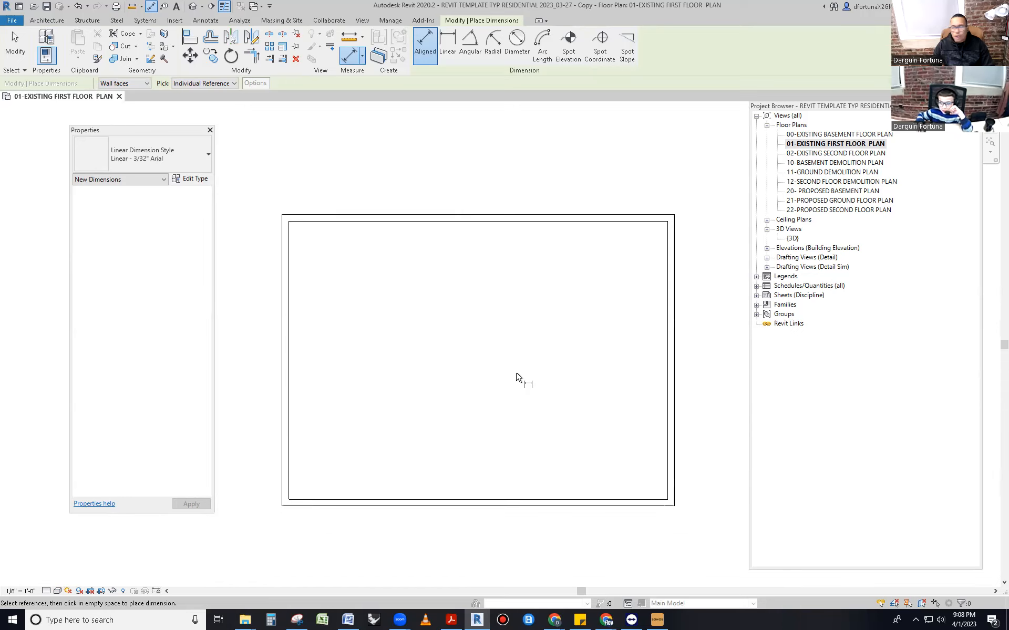
scroll(516, 374, down, 1)
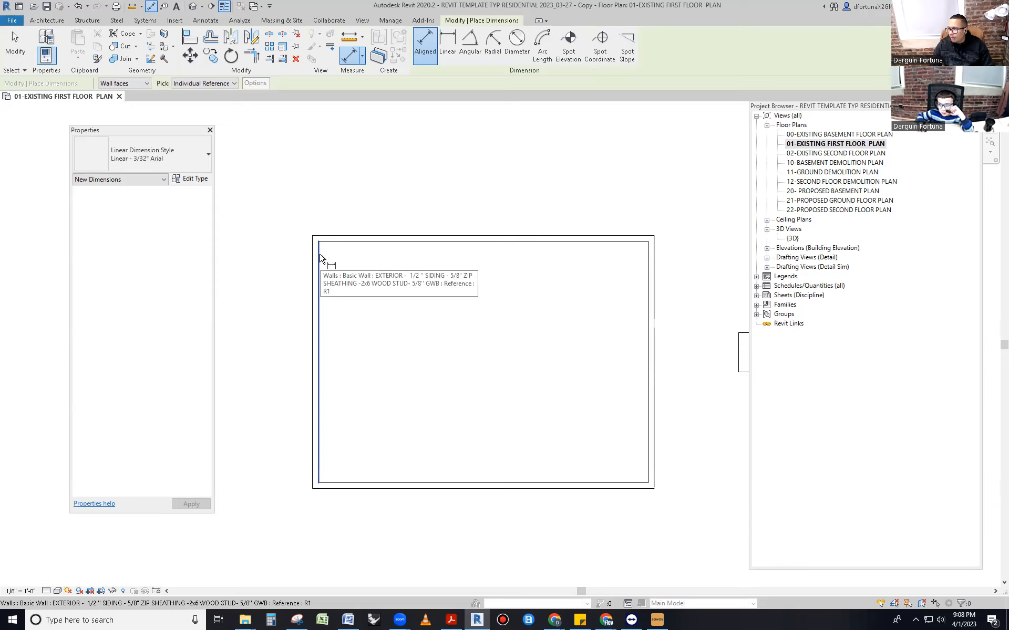
click(318, 314)
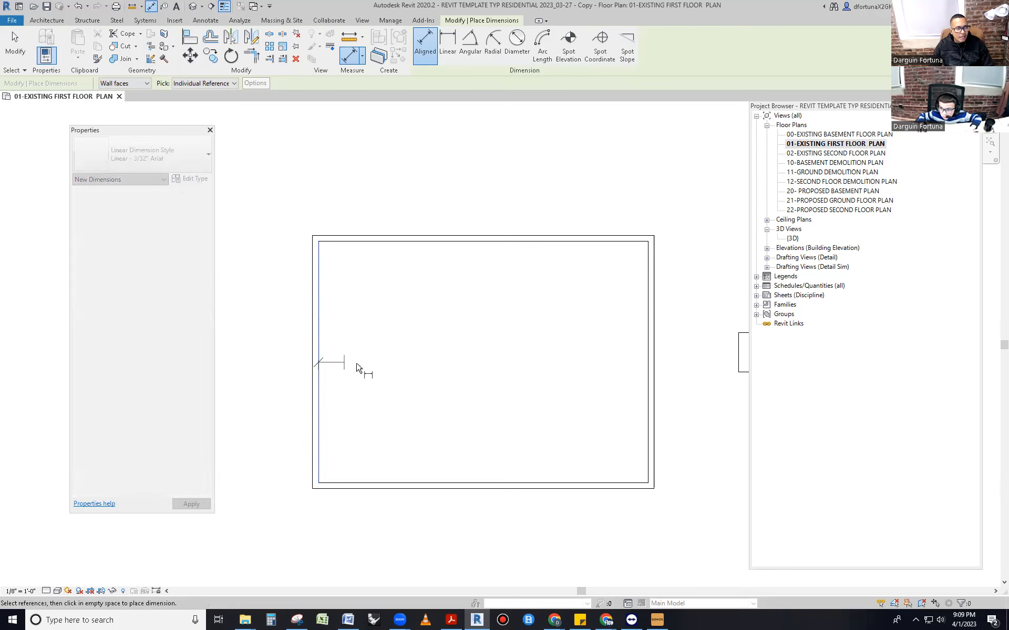
click(652, 358)
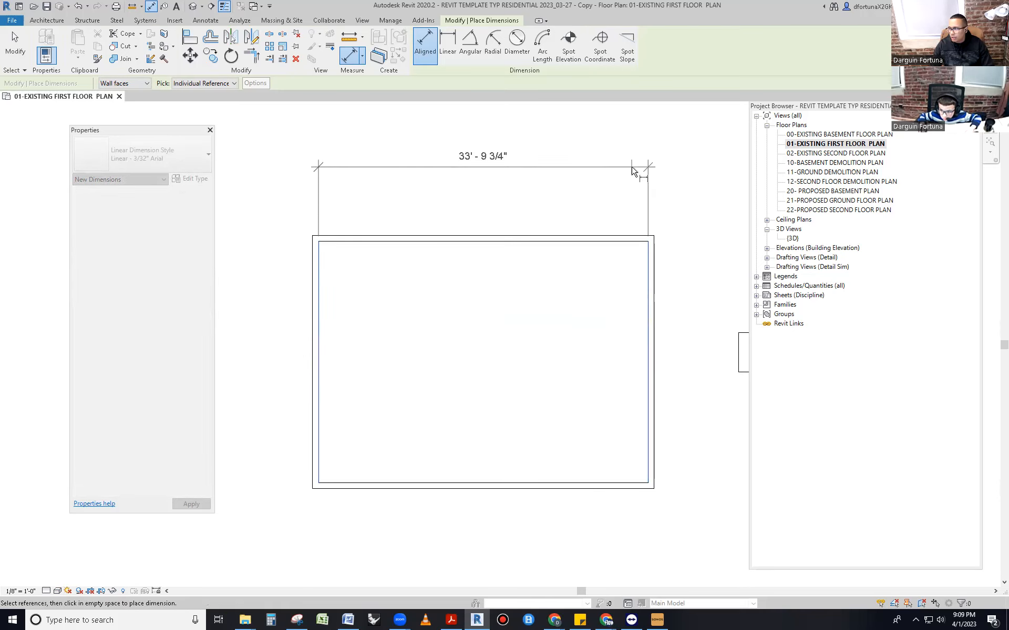
click(634, 170)
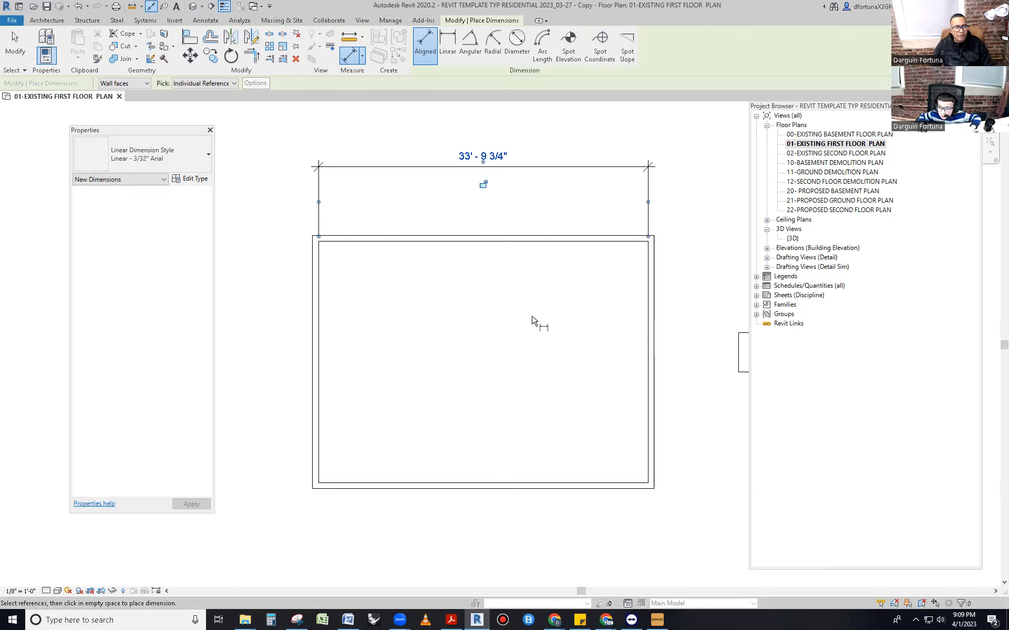
click(501, 382)
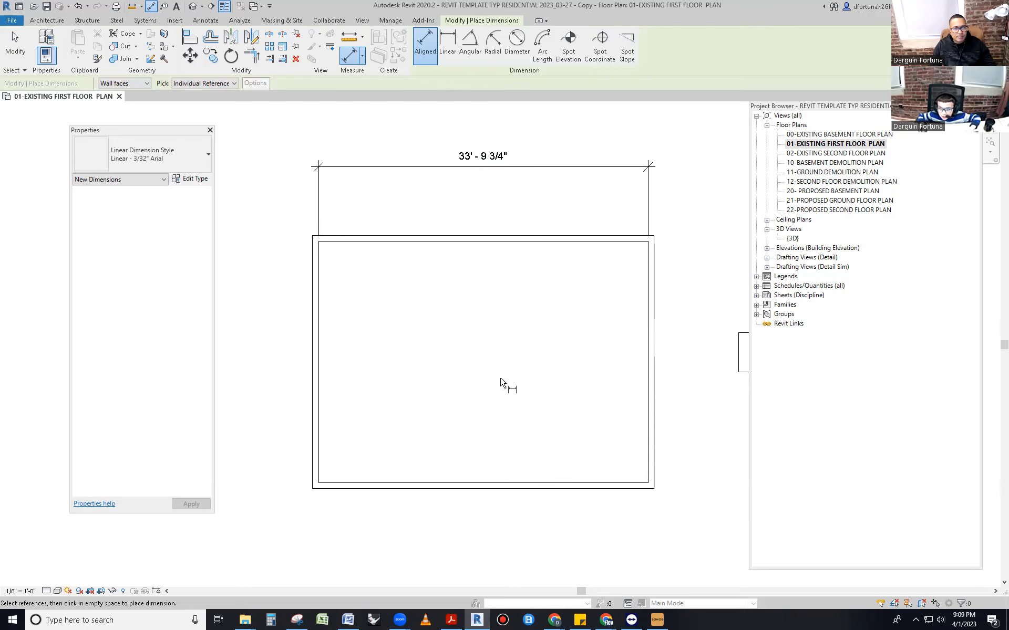
key(Escape)
key(Escape)
scroll(484, 179, up, 1)
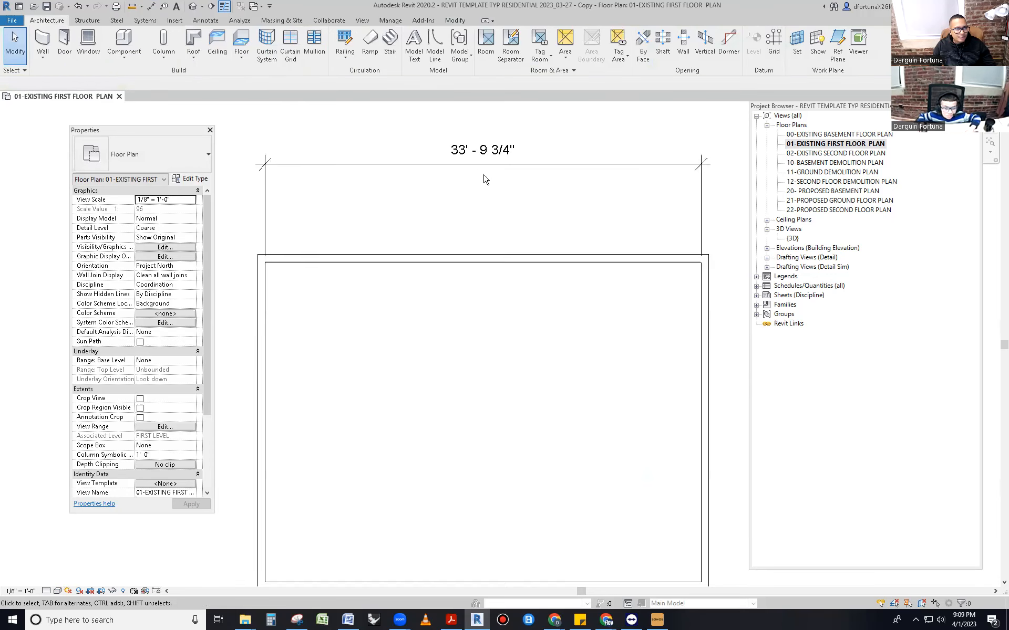
Step: Dimension the interior depth between the inner faces of the upper and lower walls, placing it right of the plan
scroll(466, 261, down, 1)
key(d)
key(i)
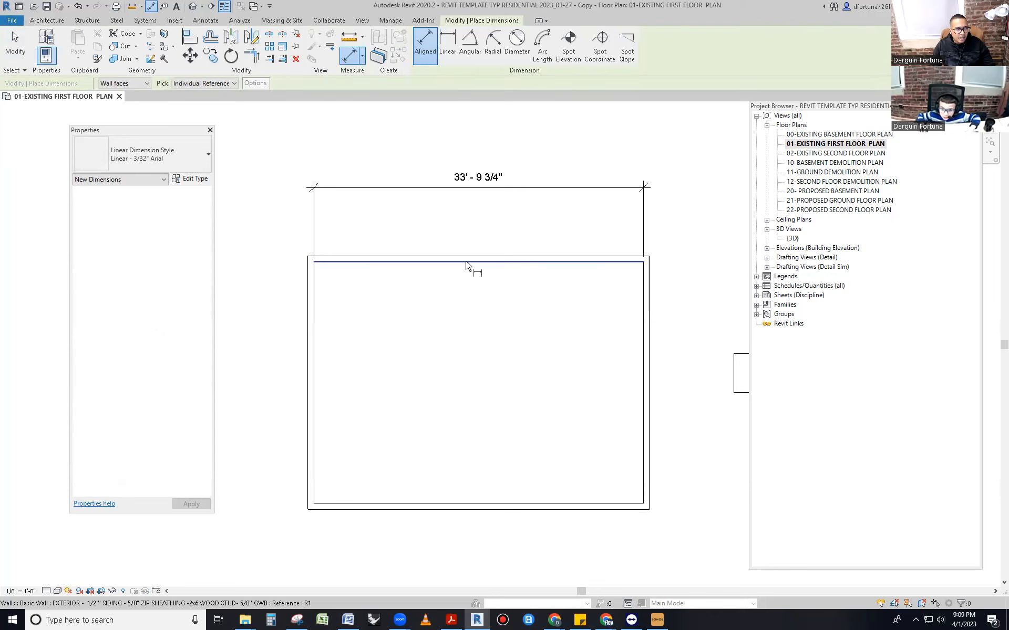
click(466, 263)
click(452, 502)
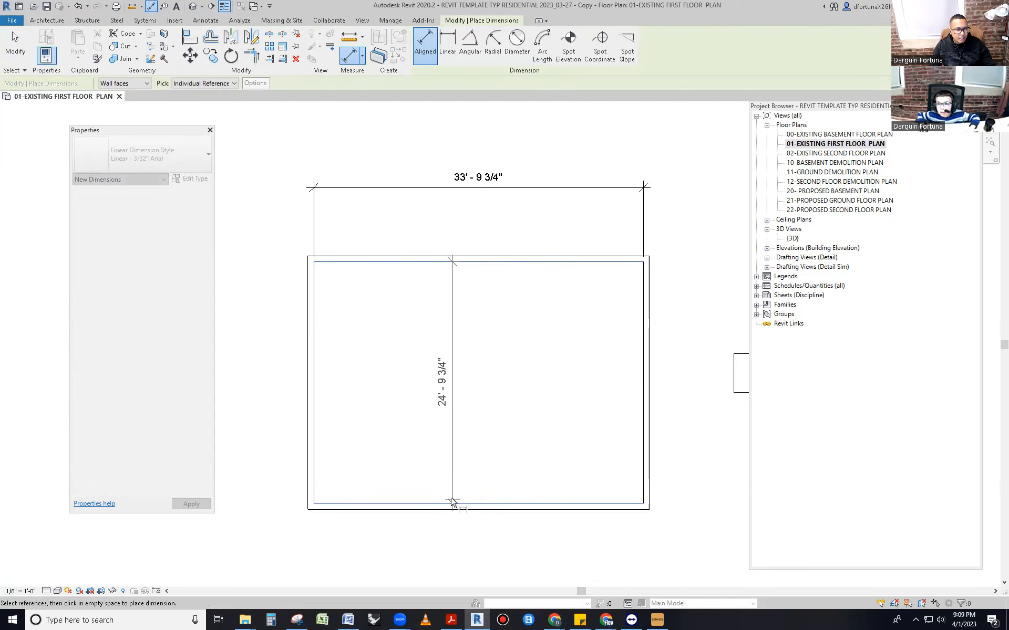
click(697, 420)
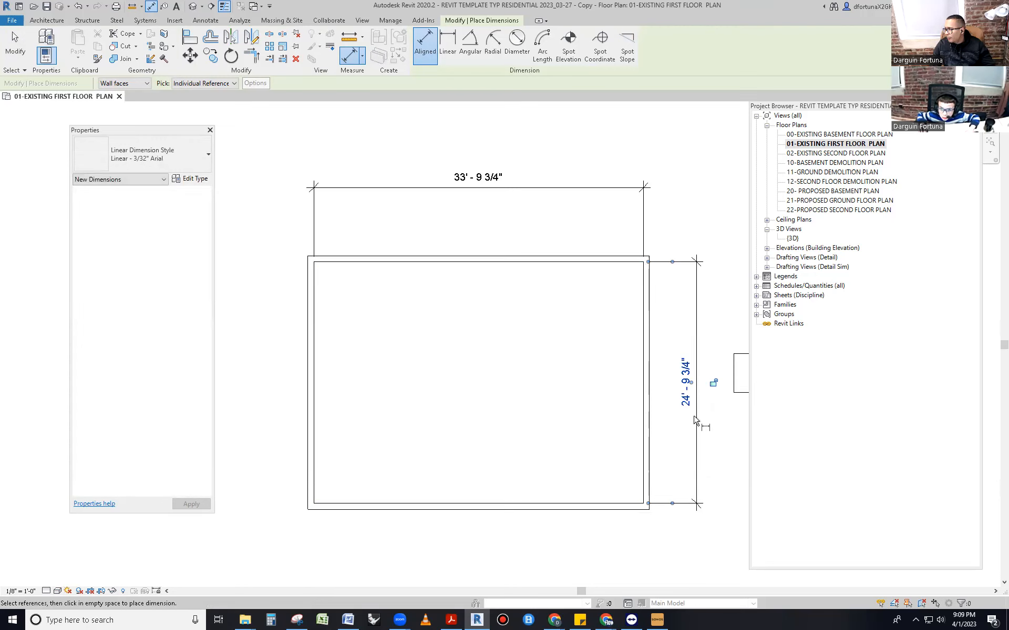
key(Escape)
key(Escape)
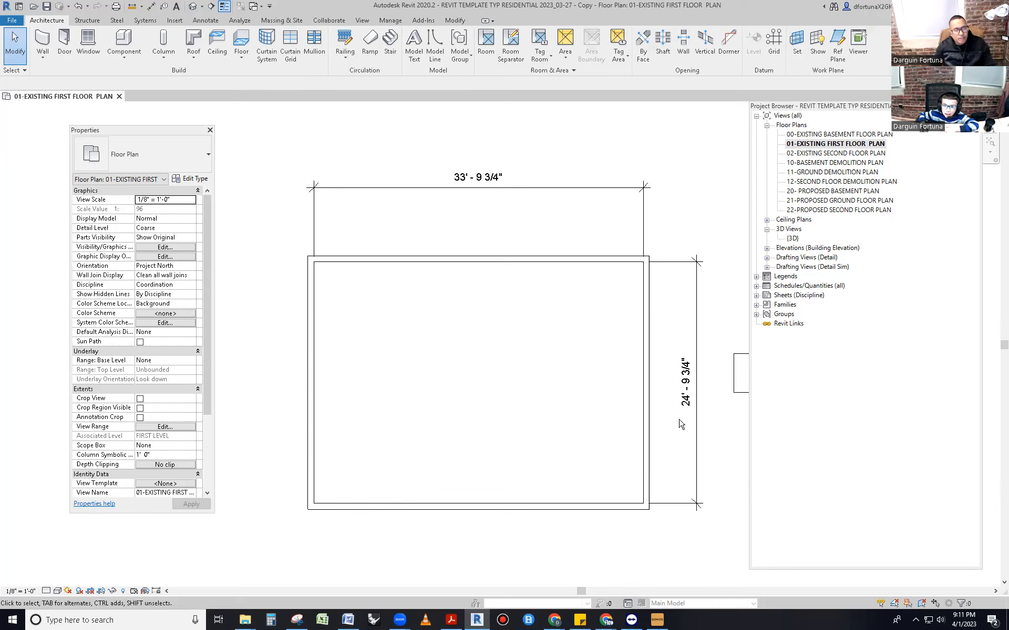
Step: Delete the width dimension above the plan and the depth dimension beside it
click(461, 188)
key(Delete)
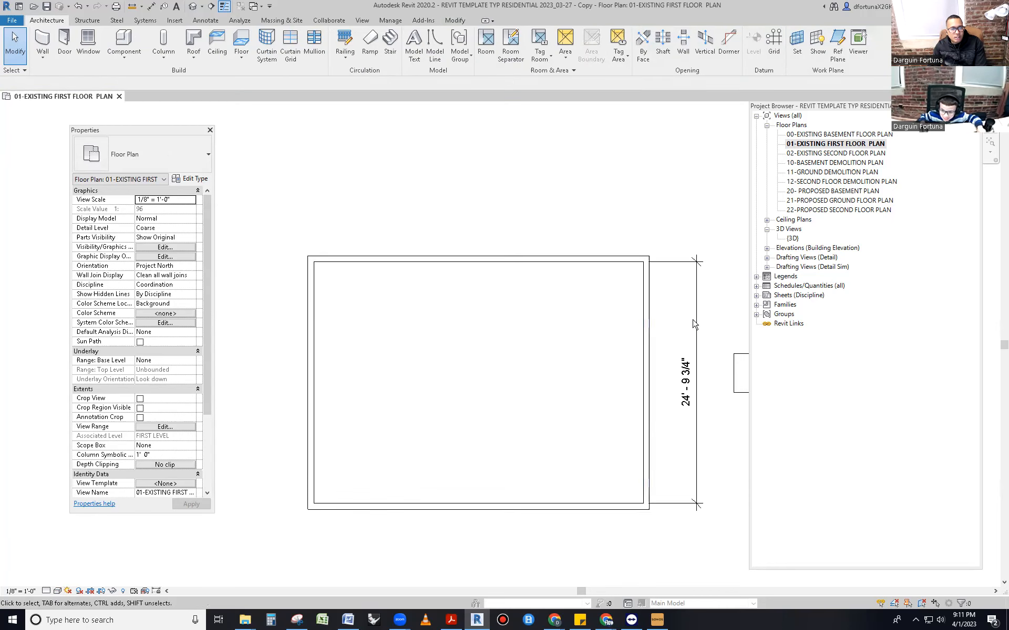
click(696, 325)
key(Delete)
Step: Add aligned dimensions between inner wall faces for the interior width above the plan and the interior depth to its right
key(d)
key(i)
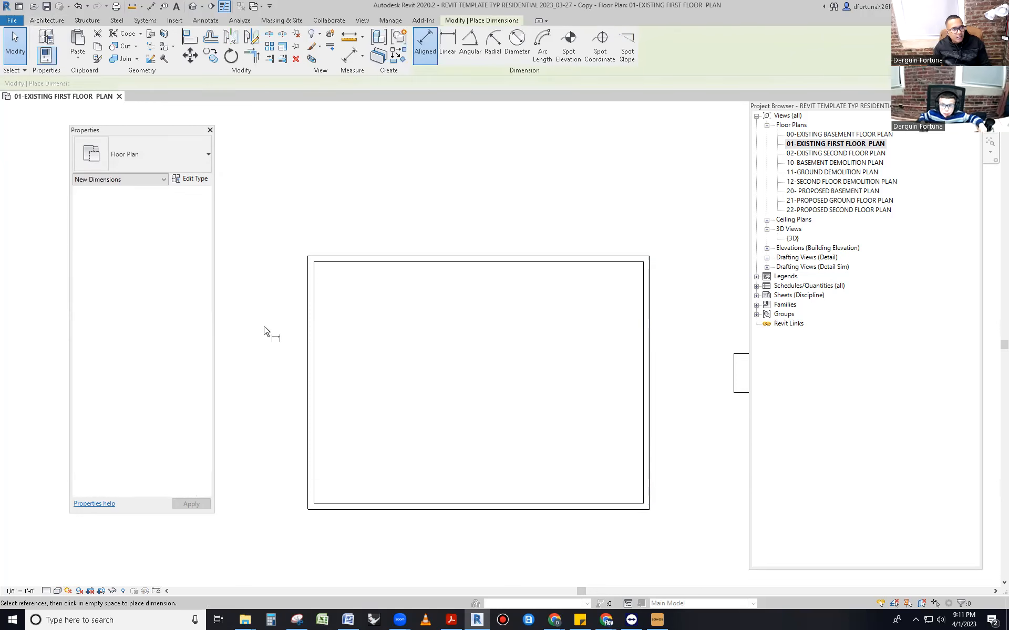
click(314, 337)
click(641, 356)
click(633, 184)
click(580, 263)
click(544, 504)
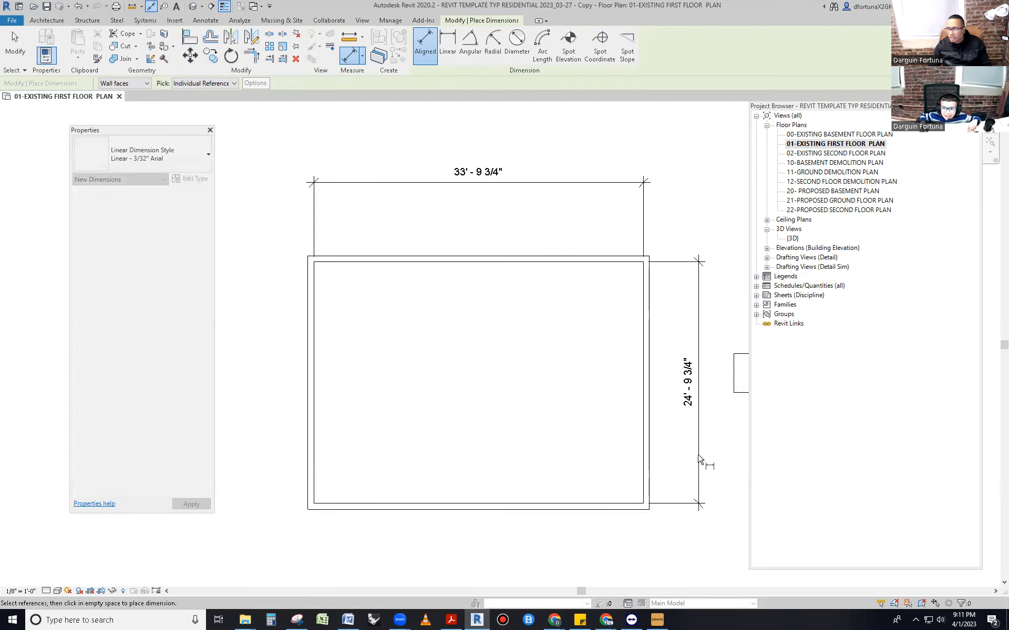
click(699, 460)
key(Escape)
key(Escape)
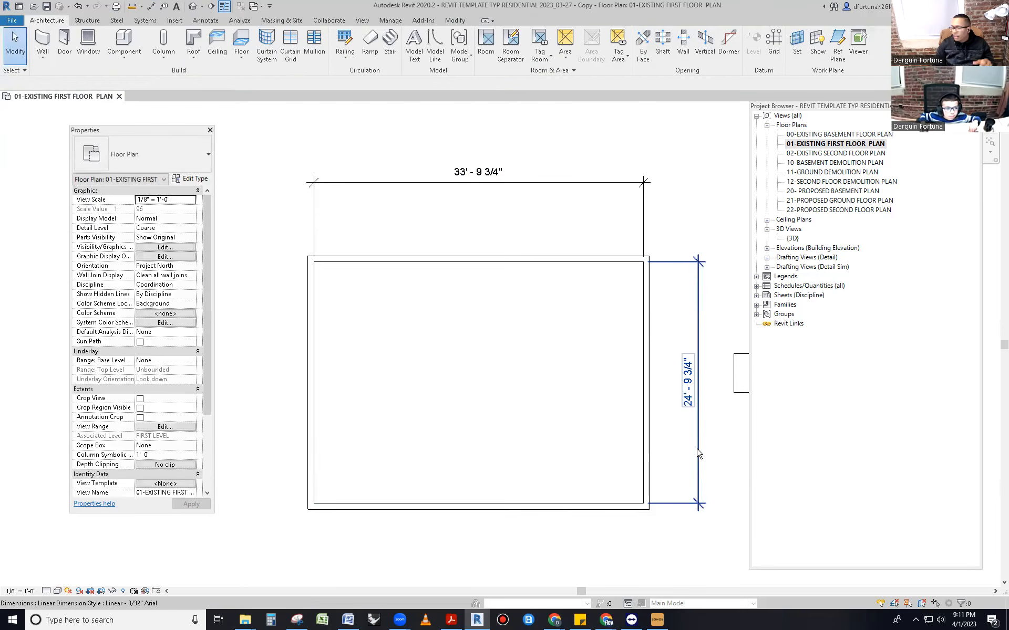
Step: Remove both aligned dimensions from the first floor plan
click(594, 182)
key(Delete)
click(699, 265)
key(Delete)
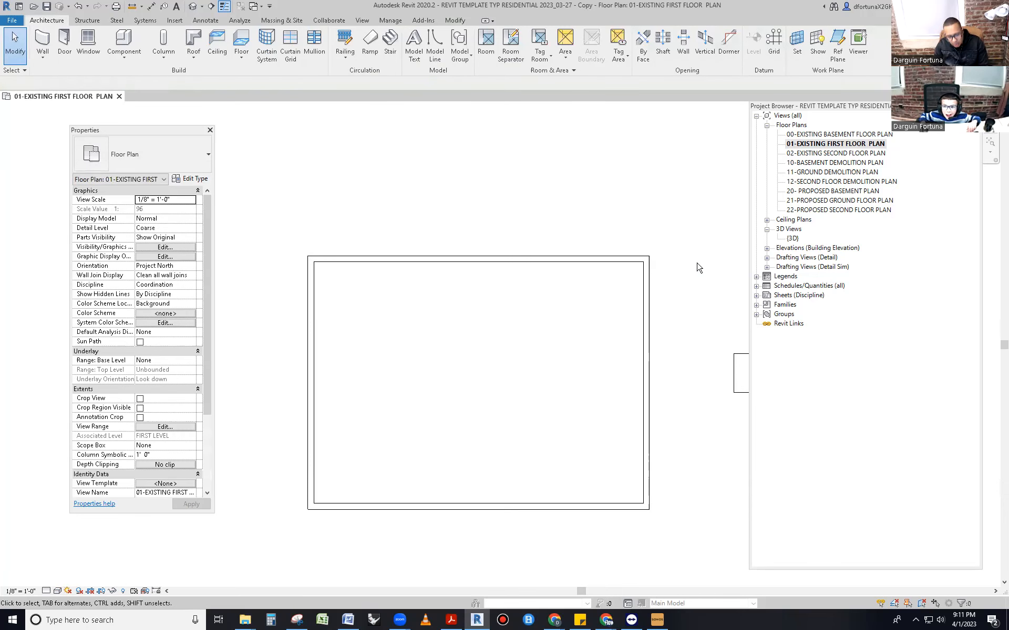
Step: Add aligned dimensions between inner wall faces for the interior width above the plan and the interior depth to its left
key(d)
key(i)
click(314, 337)
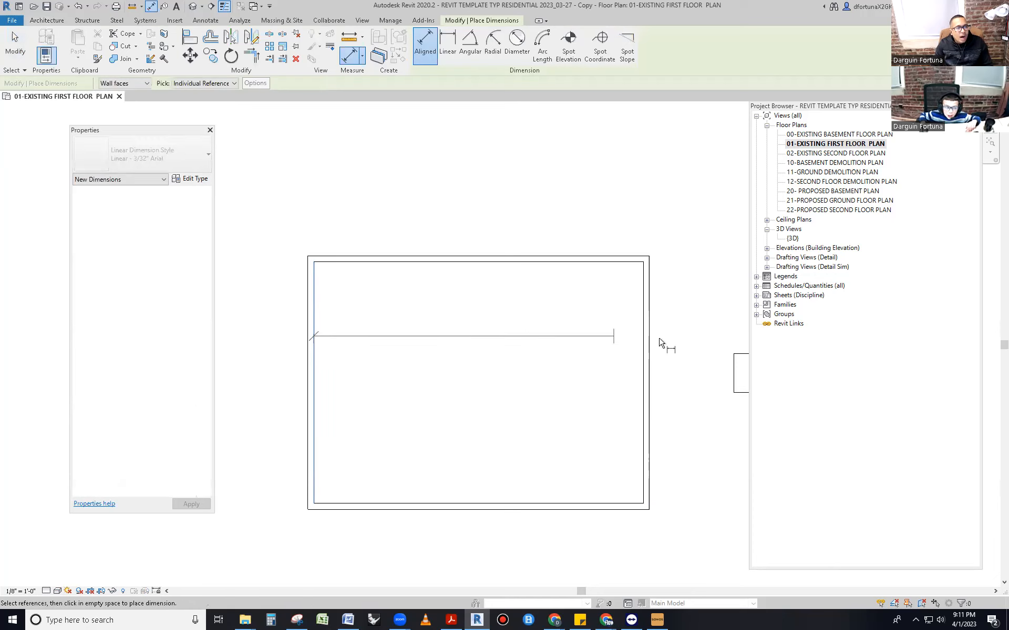
click(642, 339)
click(603, 217)
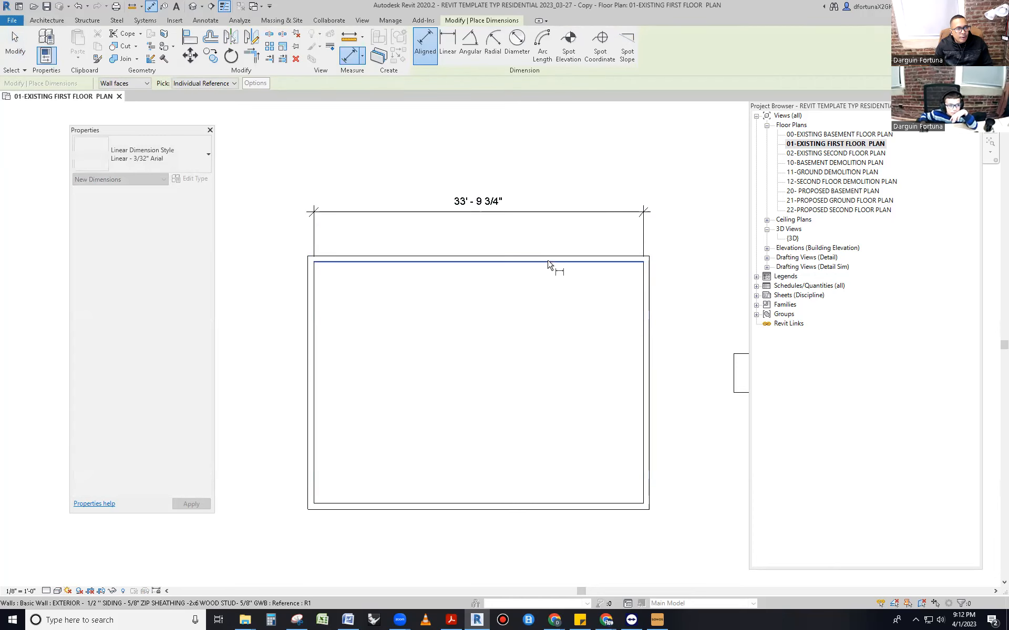
click(552, 262)
click(534, 505)
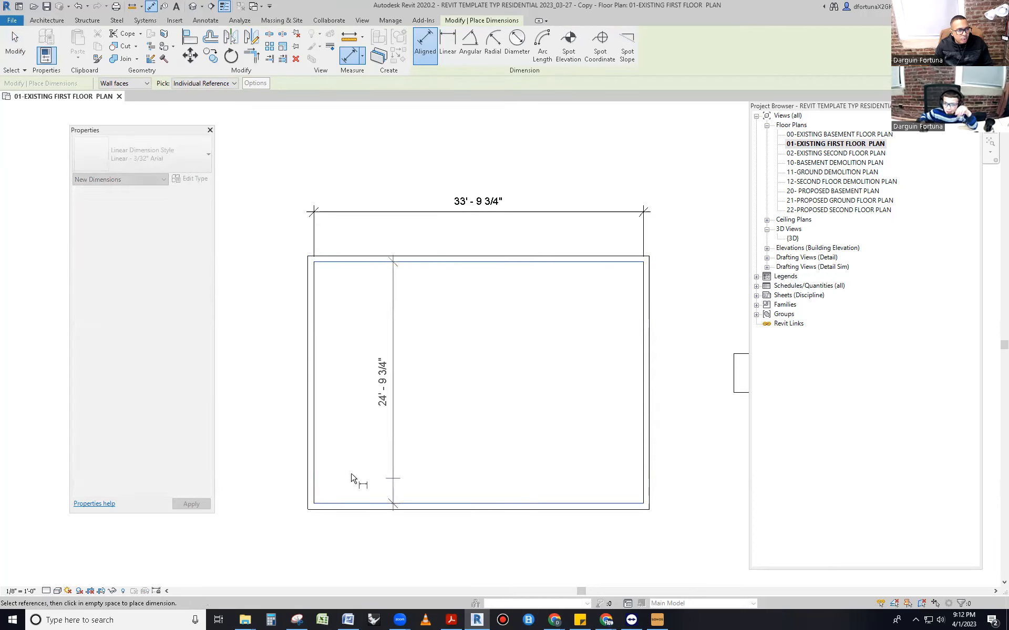
click(256, 457)
key(Escape)
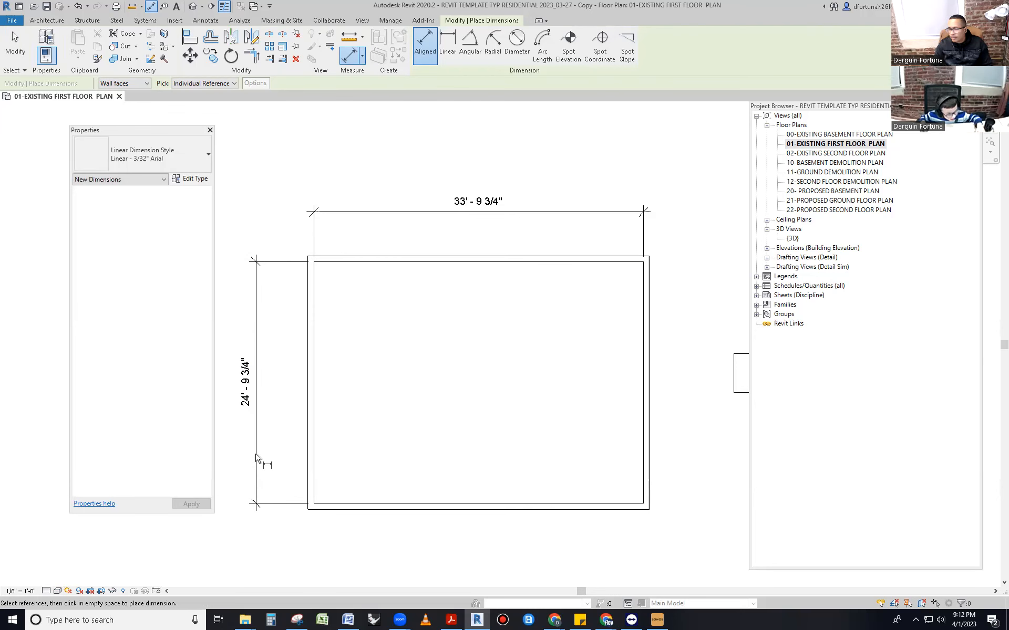
key(Escape)
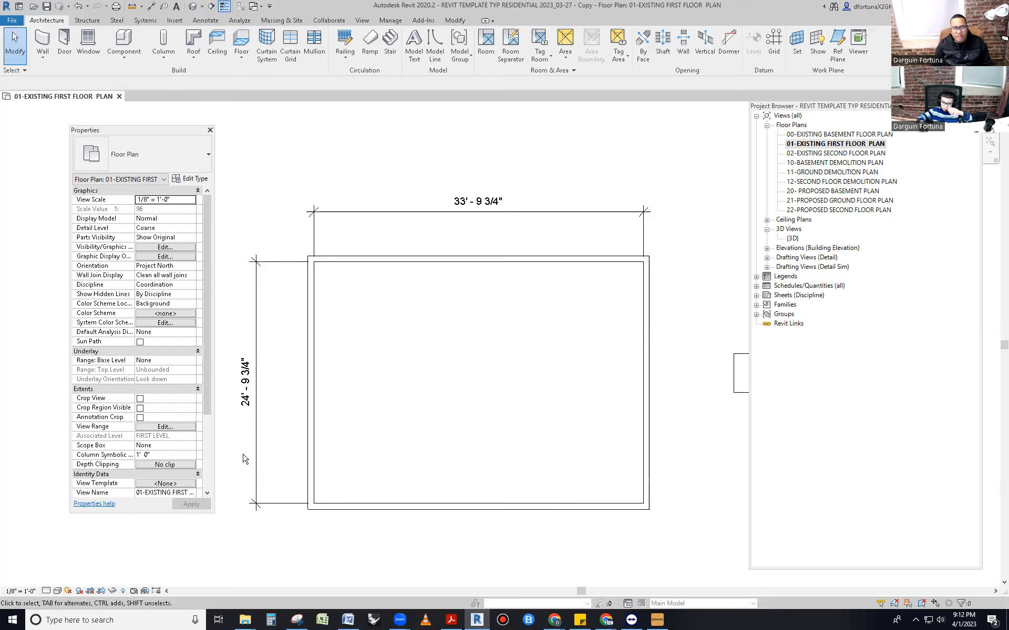
Step: Open the survey PDF 20210511_112227 from the Architecture folder and rotate its pages clockwise
scroll(493, 486, down, 2)
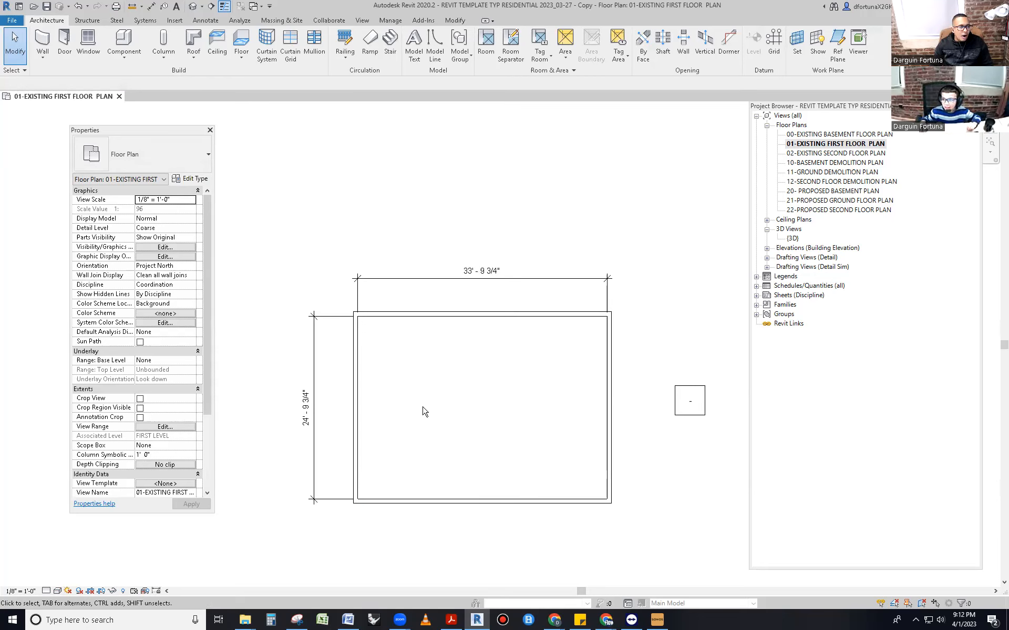
mouse_move(245, 619)
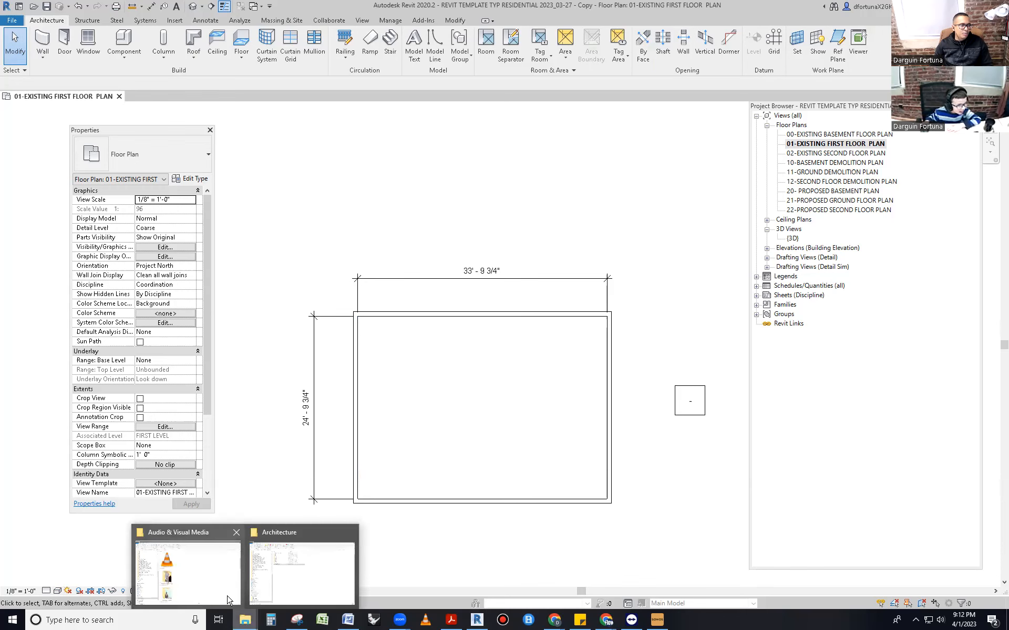
click(308, 559)
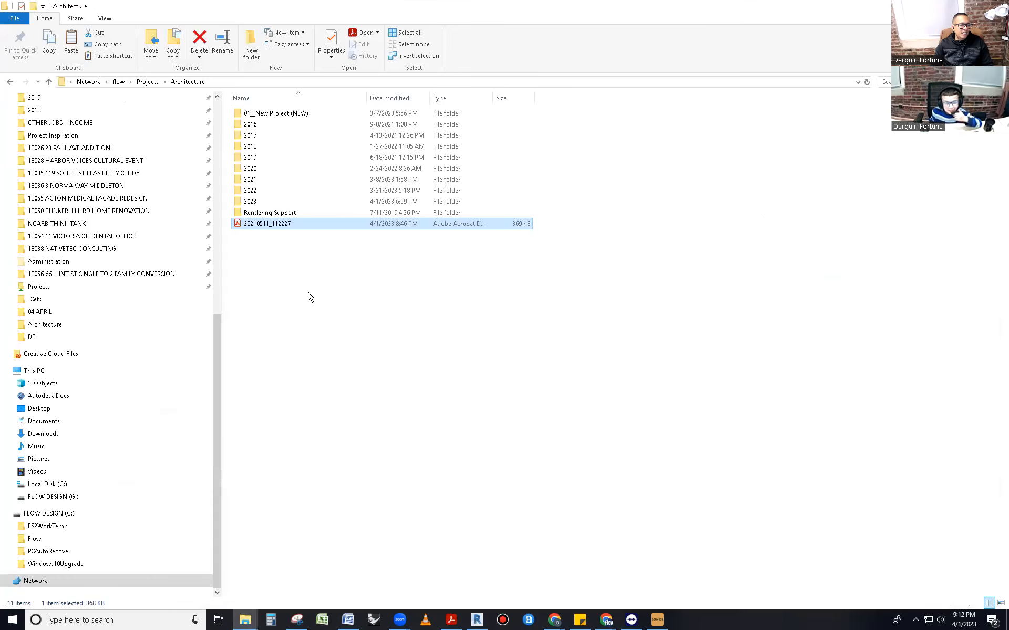
key(Return)
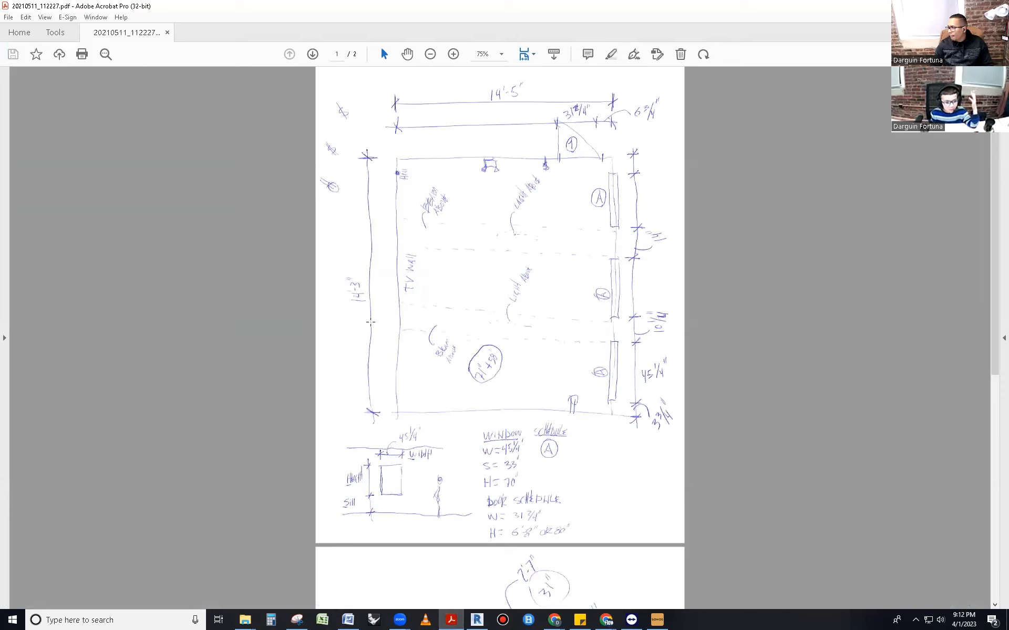
click(523, 284)
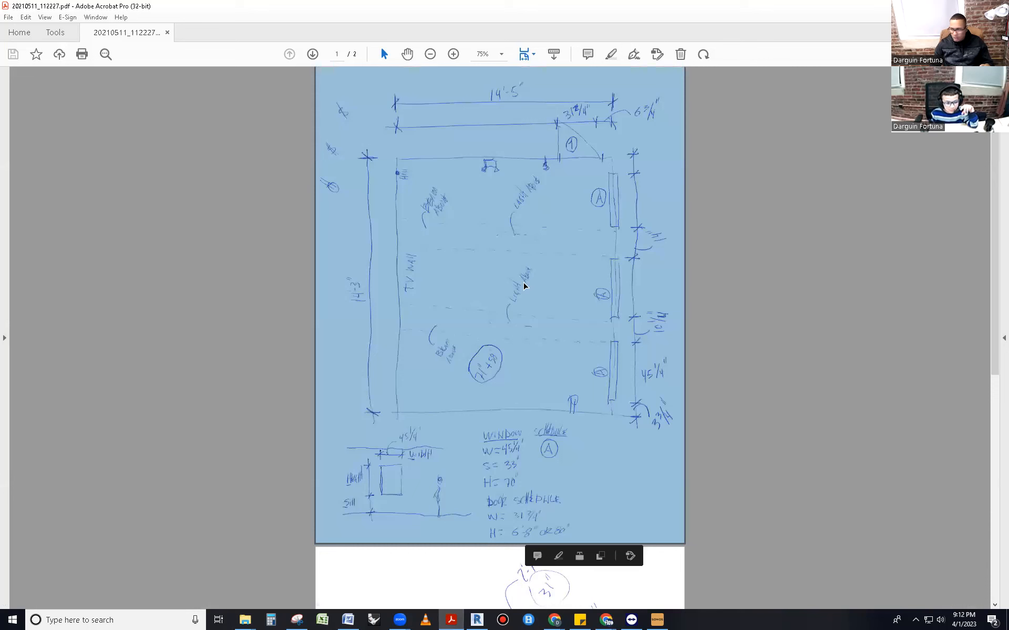
key(ctrl+shift+plus)
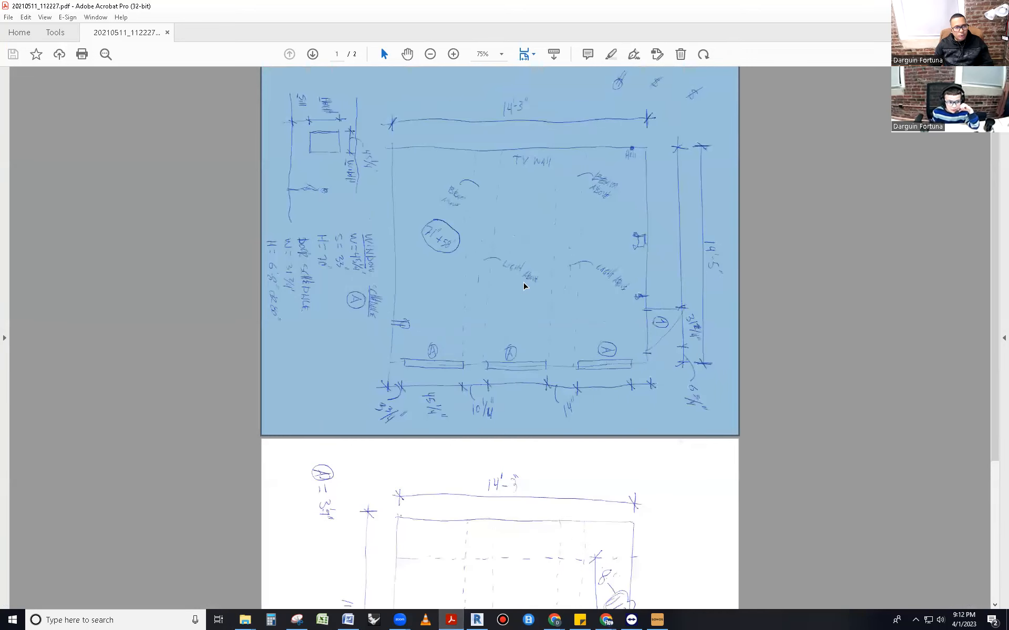
click(539, 288)
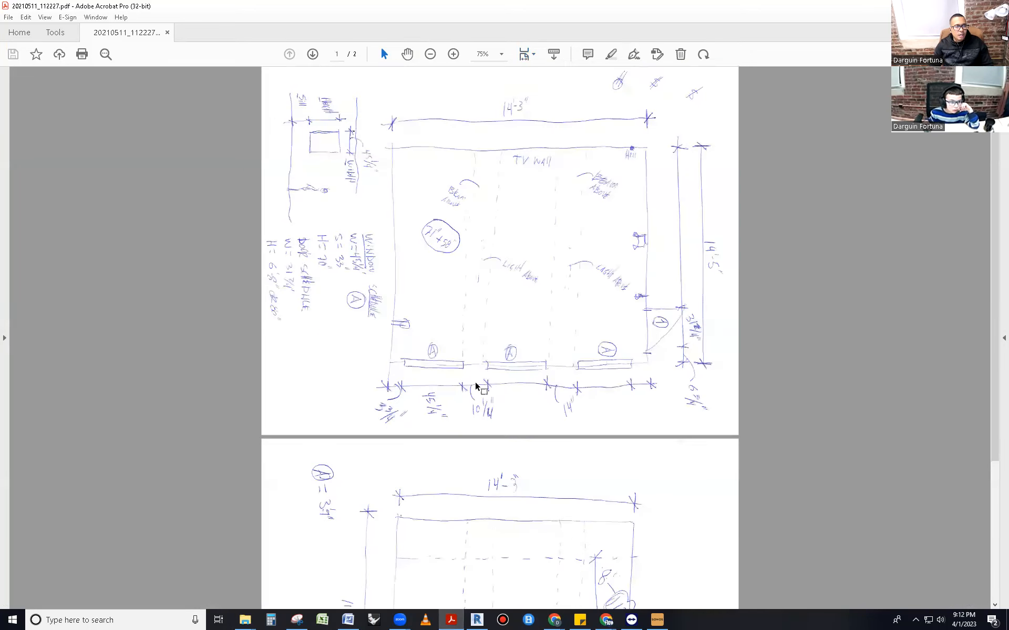
Step: Examine the survey sketch's window wall, its three A windows and the overall room dimensions
ctrl+scroll(471, 374, up, 2)
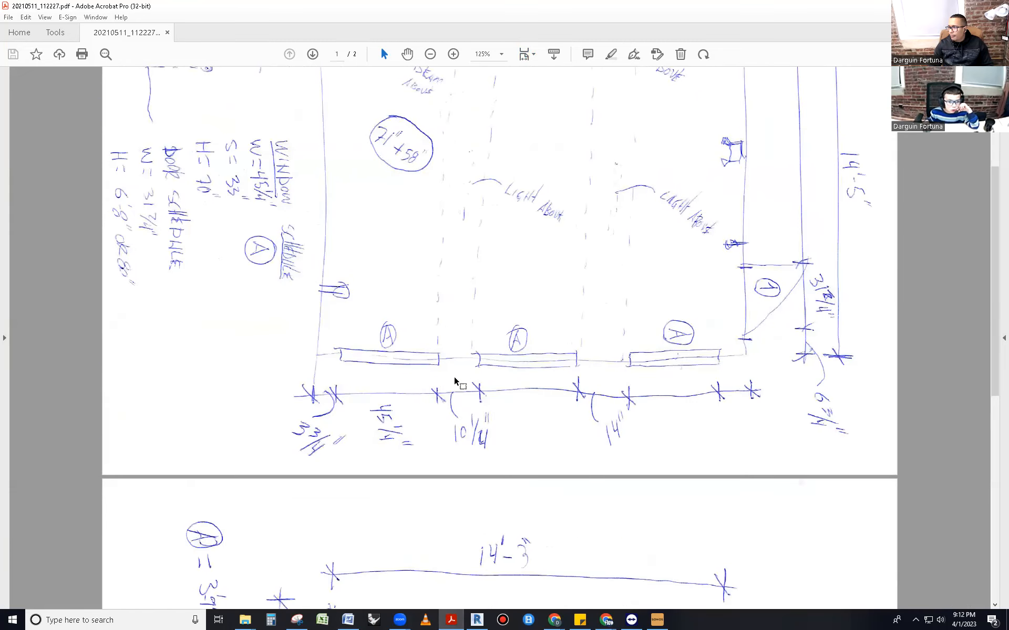
ctrl+scroll(455, 380, up, 1)
ctrl+scroll(455, 380, up, 1)
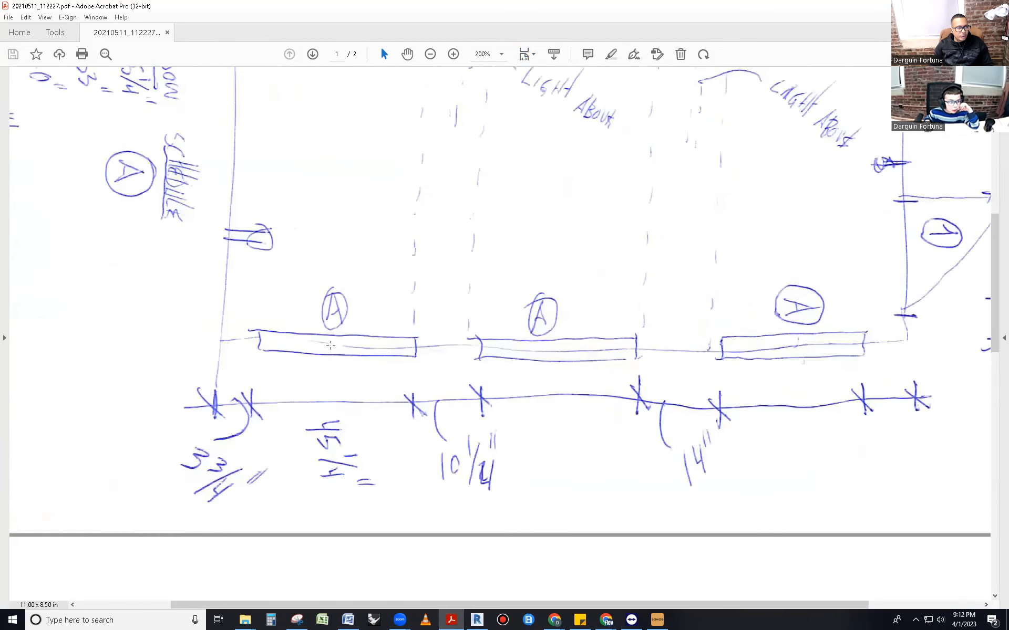
click(331, 340)
click(301, 322)
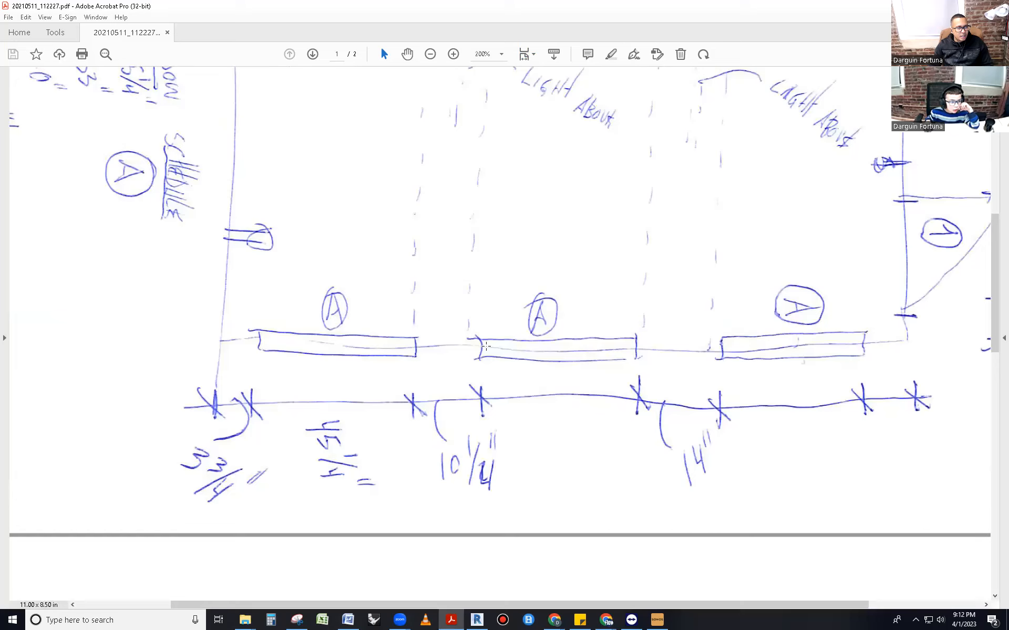
click(610, 55)
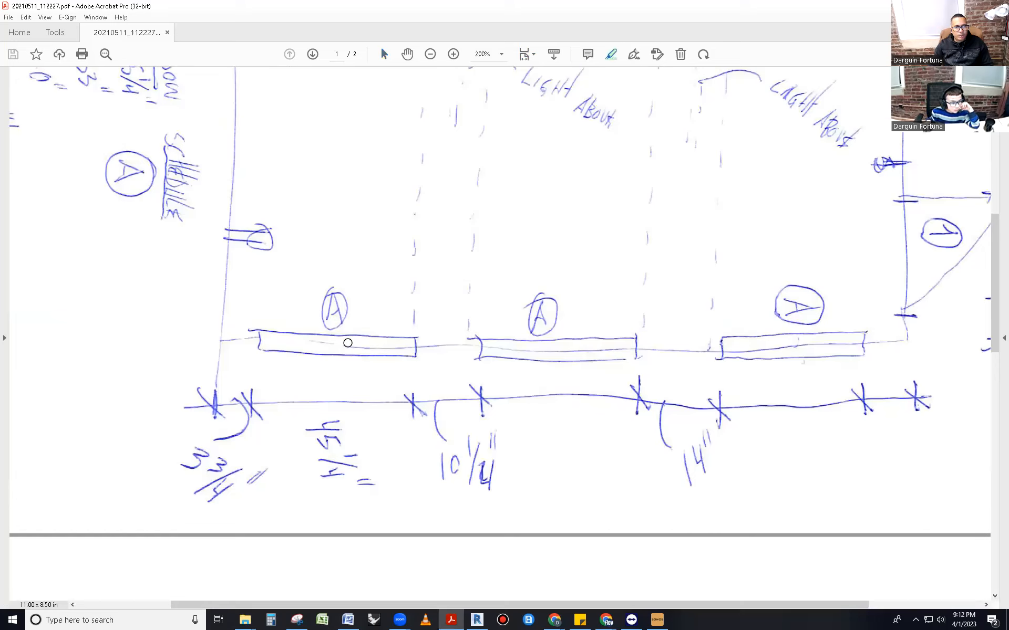
ctrl+scroll(550, 408, down, 3)
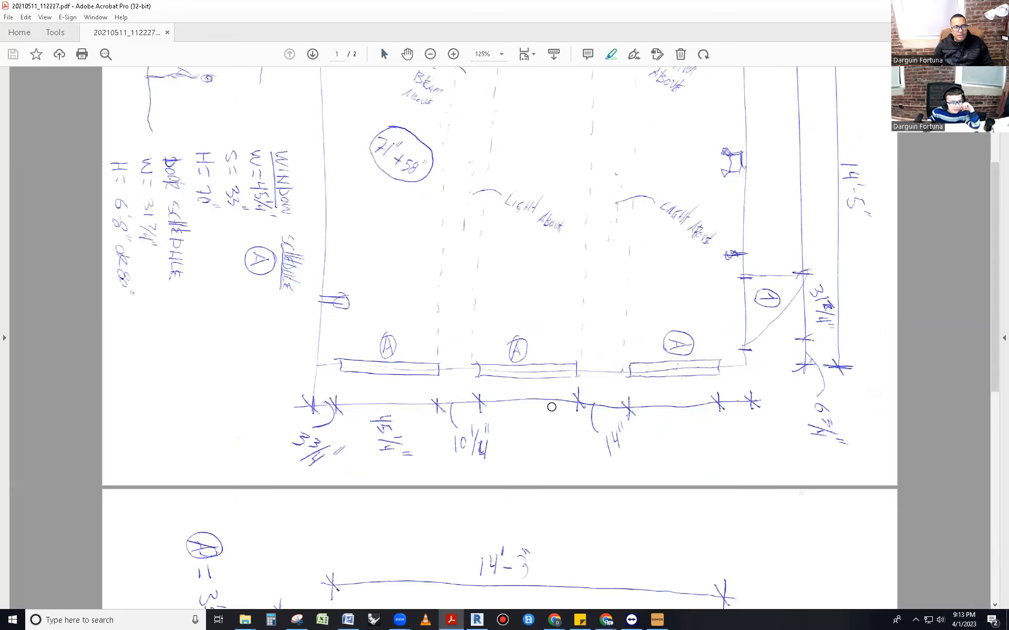
ctrl+scroll(551, 407, down, 1)
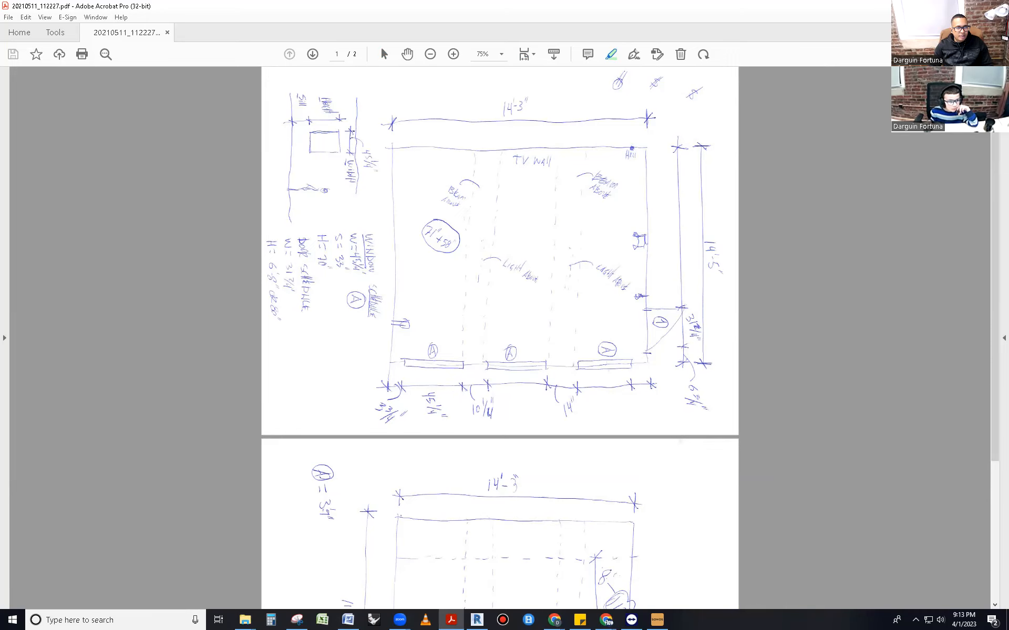
Step: Return to Revit and move the right wall by setting the interior width dimension to 14' 3"
click(948, 6)
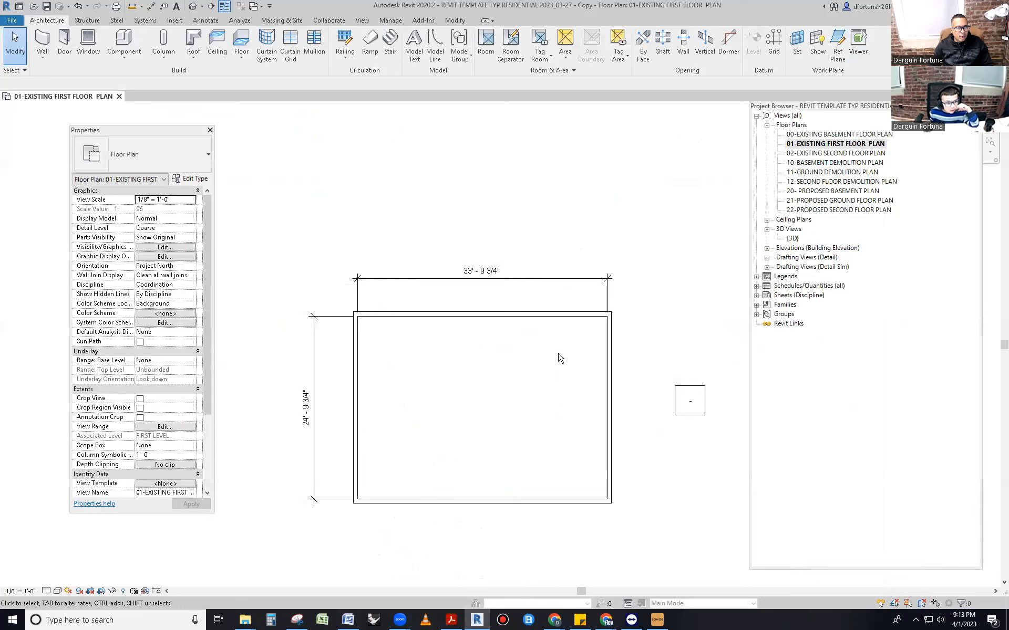
click(604, 367)
click(479, 267)
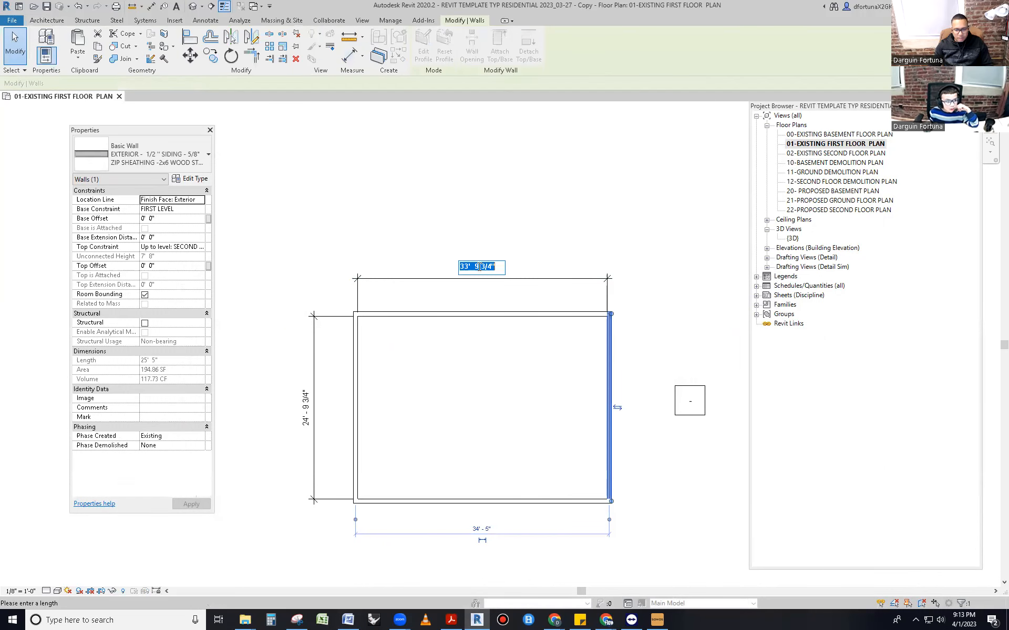
text(14')
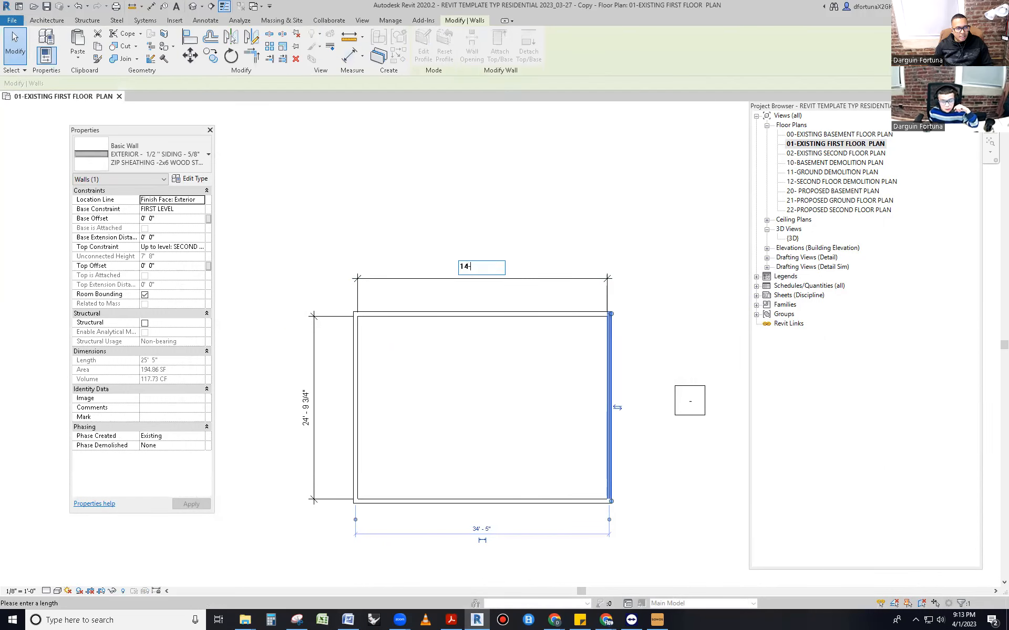
text( - 3)
key(Return)
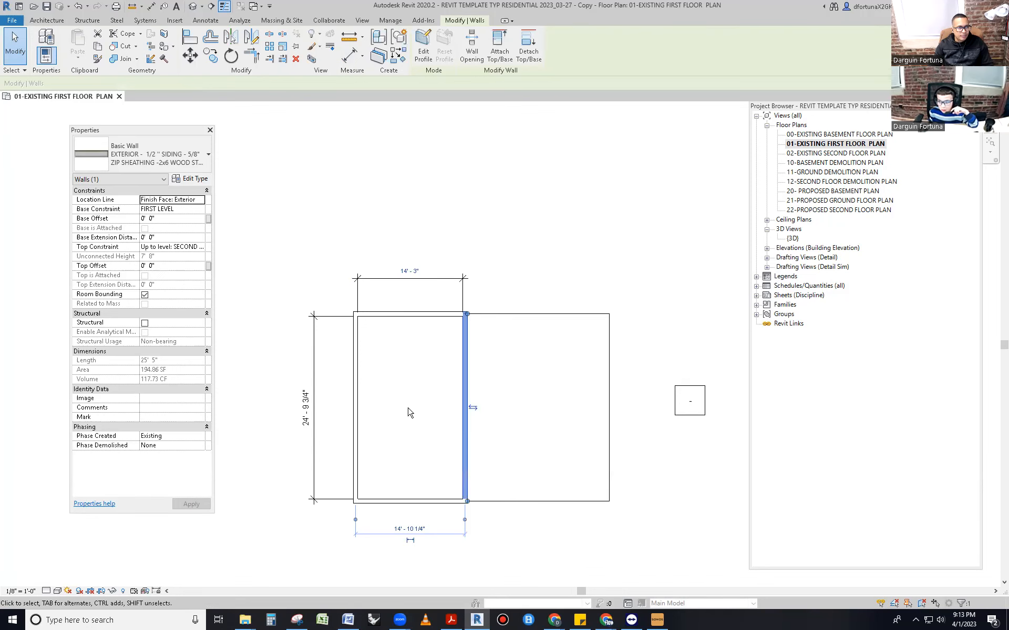
click(409, 410)
Step: Move the lower wall by setting the interior depth dimension to 14' 5"
middle_drag(412, 416, 543, 358)
click(526, 443)
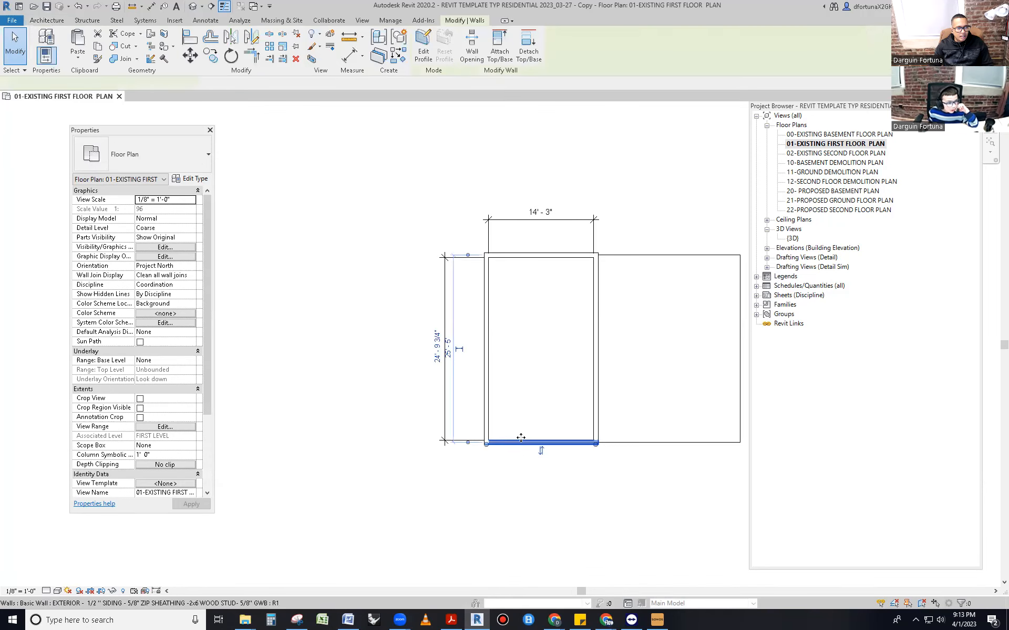
click(436, 347)
text(14' - 5)
key(Return)
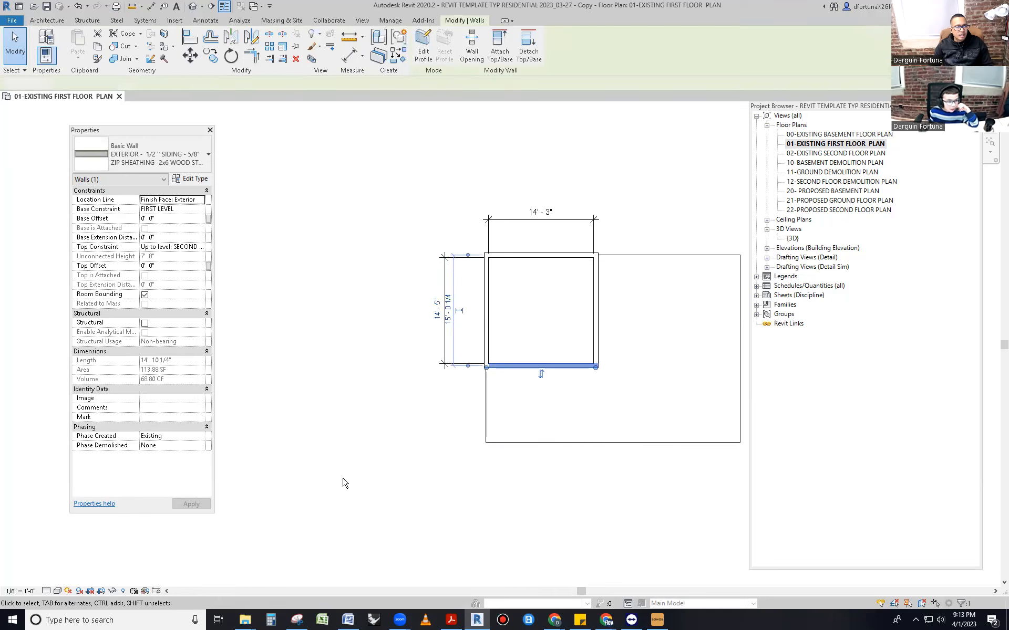
click(342, 482)
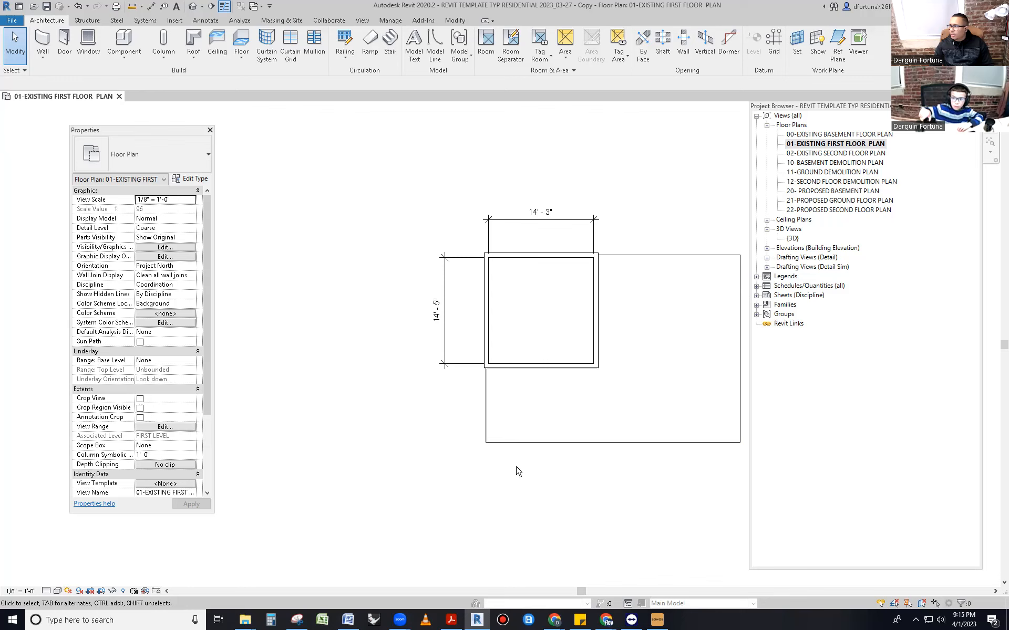
Step: Edit the existing floor's boundary and move its lower edge up to the outer face of the lower wall
click(562, 443)
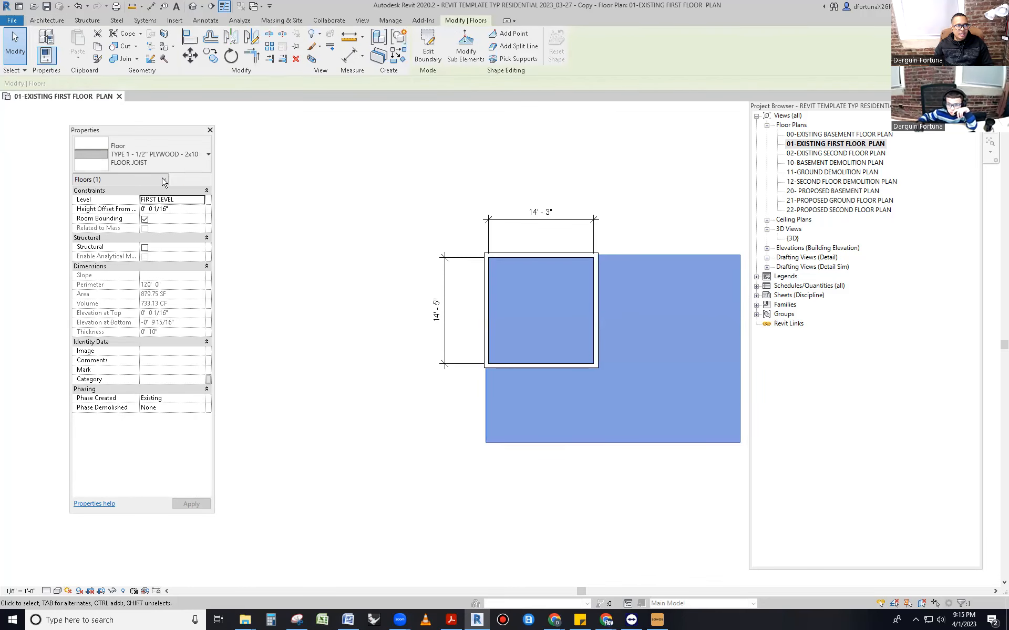
click(428, 51)
click(537, 368)
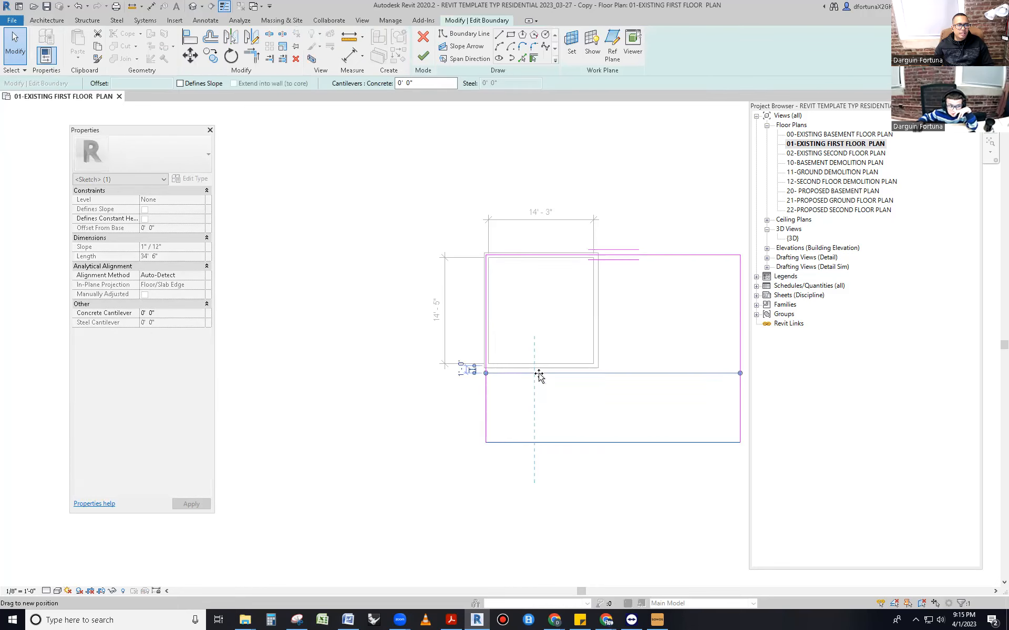
drag(538, 370, 539, 369)
scroll(481, 424, down, 1)
Step: Move the floor boundary's right edge in to the outer face of the right wall
click(652, 353)
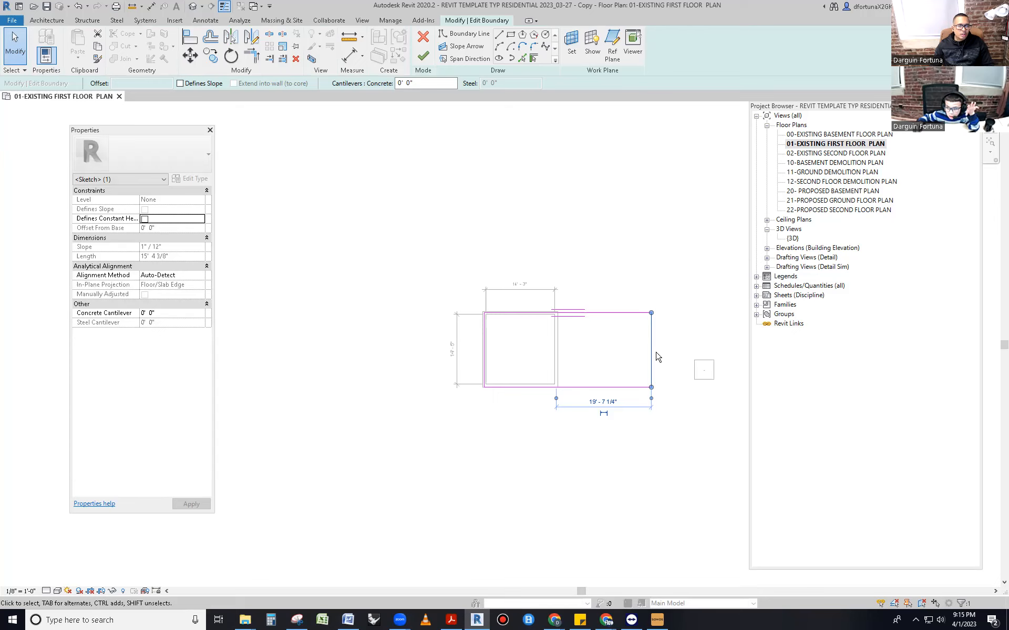
drag(652, 352, 556, 361)
scroll(558, 359, up, 3)
click(450, 434)
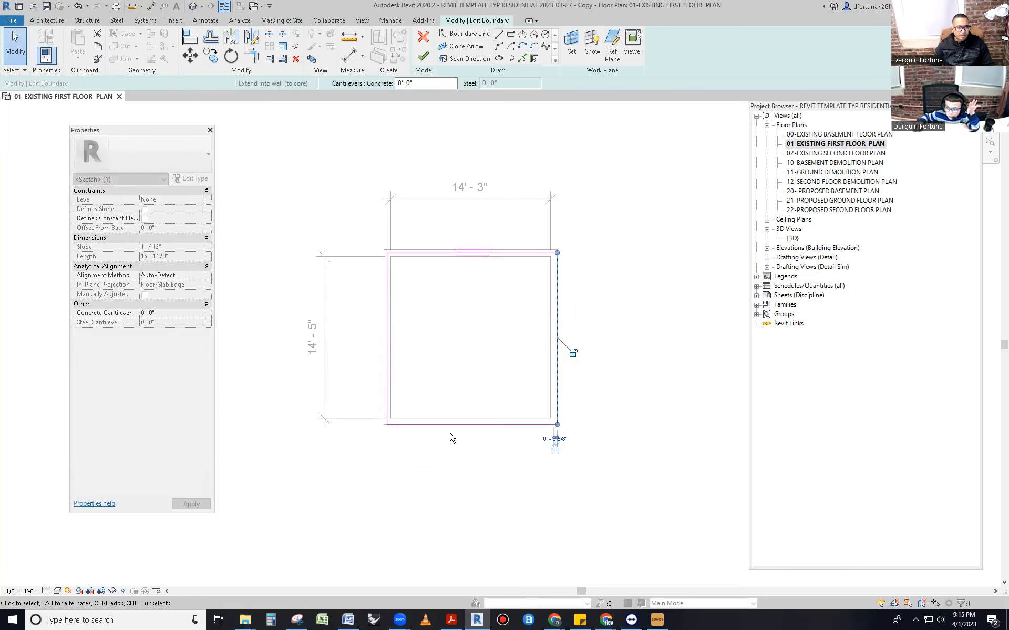
Step: Move the floor boundary's left and upper edges out to the outer faces of their walls
click(387, 390)
drag(386, 387, 384, 389)
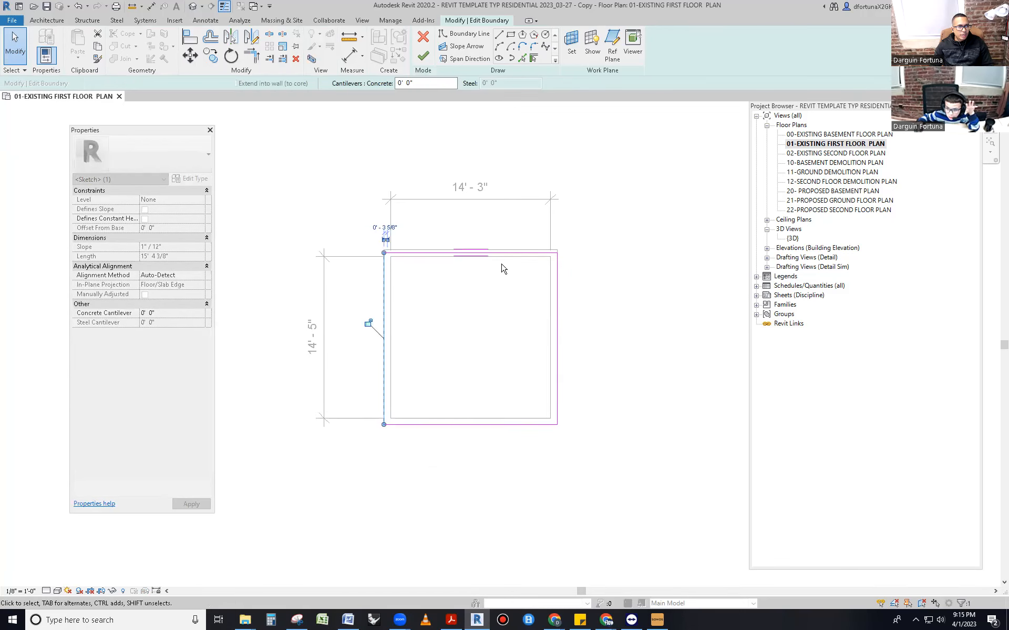
click(516, 254)
mouse_move(516, 257)
mouse_down()
mouse_move(516, 234)
mouse_move(521, 261)
mouse_move(534, 244)
mouse_move(534, 279)
mouse_move(530, 250)
mouse_up()
click(673, 313)
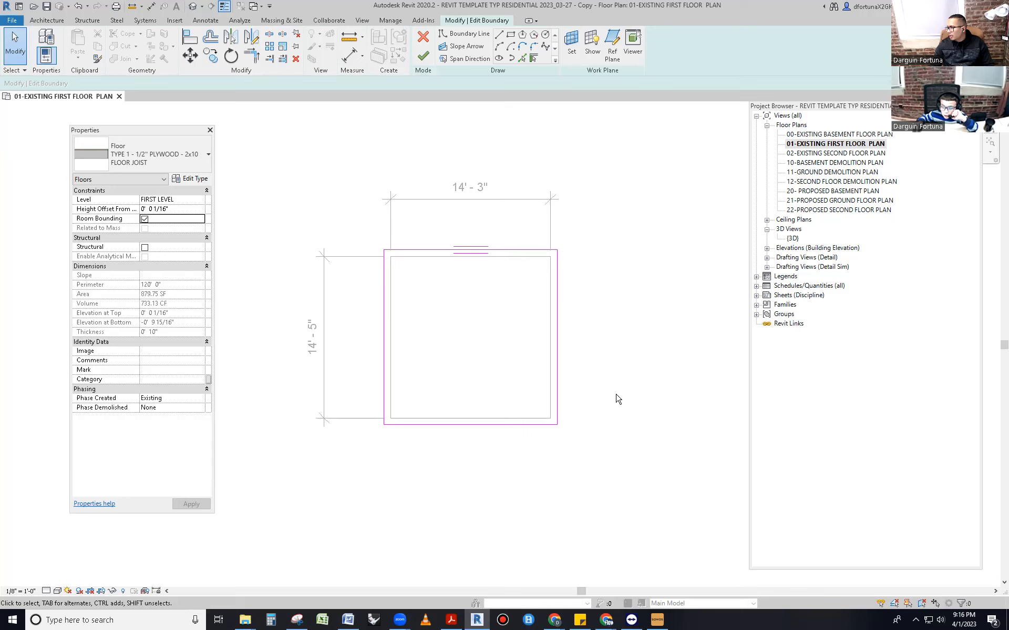
Step: Select the right boundary edge, and the whole chain of floor boundary lines, without changing them
mouse_move(557, 357)
mouse_down()
mouse_move(675, 352)
mouse_move(566, 351)
mouse_up()
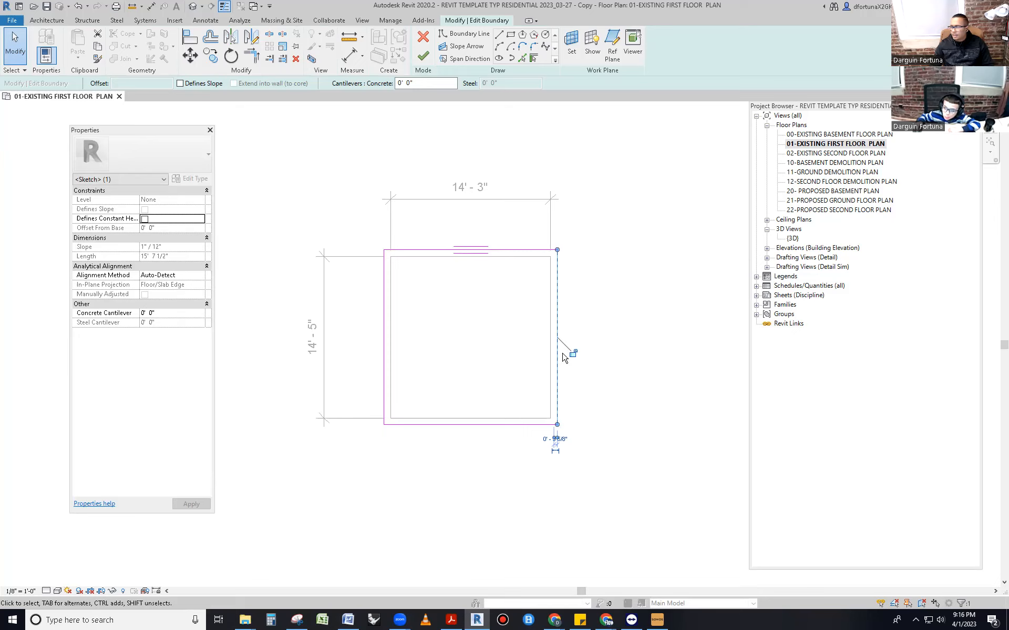
click(428, 314)
scroll(428, 314, up, 1)
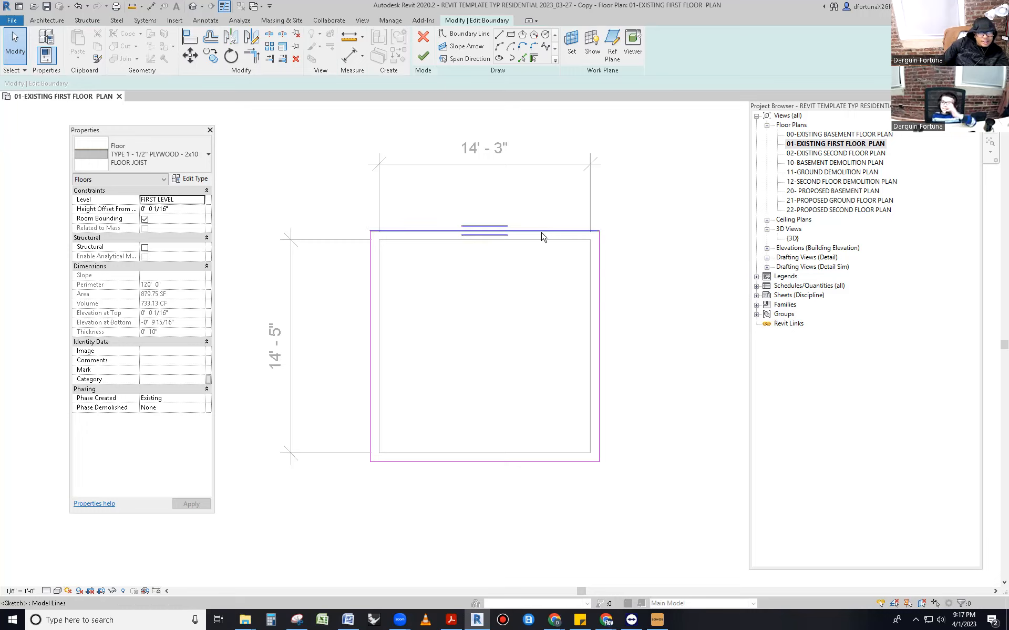
key(Tab)
click(541, 235)
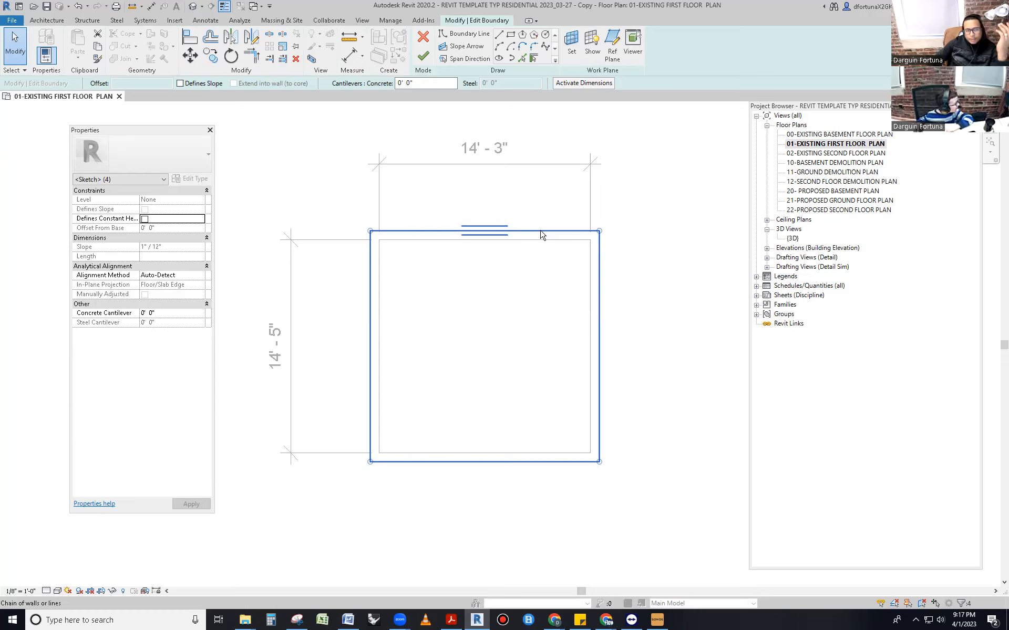
click(461, 487)
Step: Pull the floor boundary's lower edge below the room and start Align with the lower wall's outer face as reference
drag(469, 462, 444, 531)
click(445, 521)
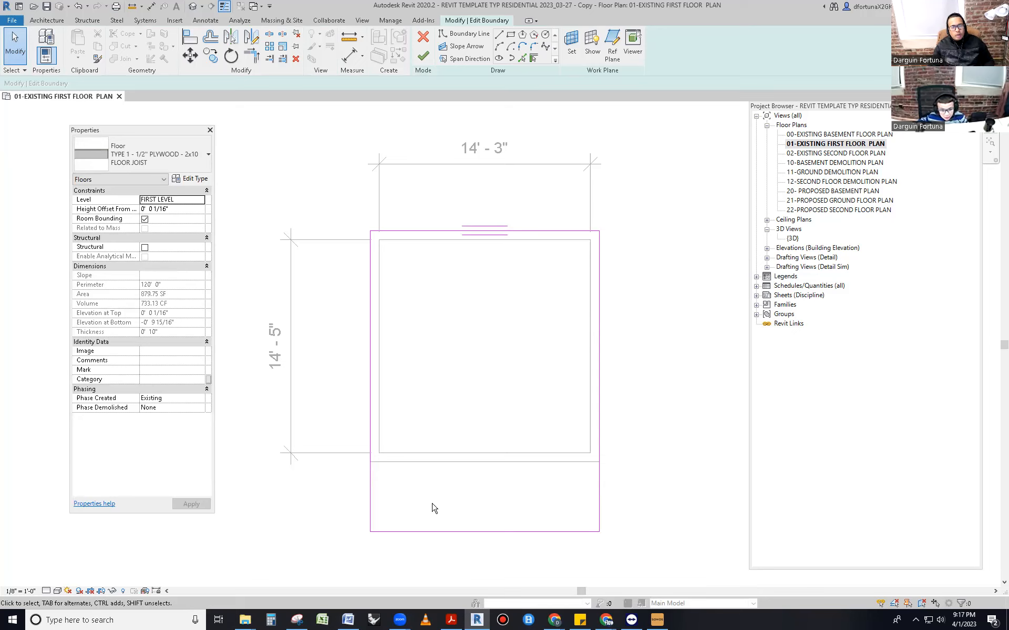
key(a)
key(l)
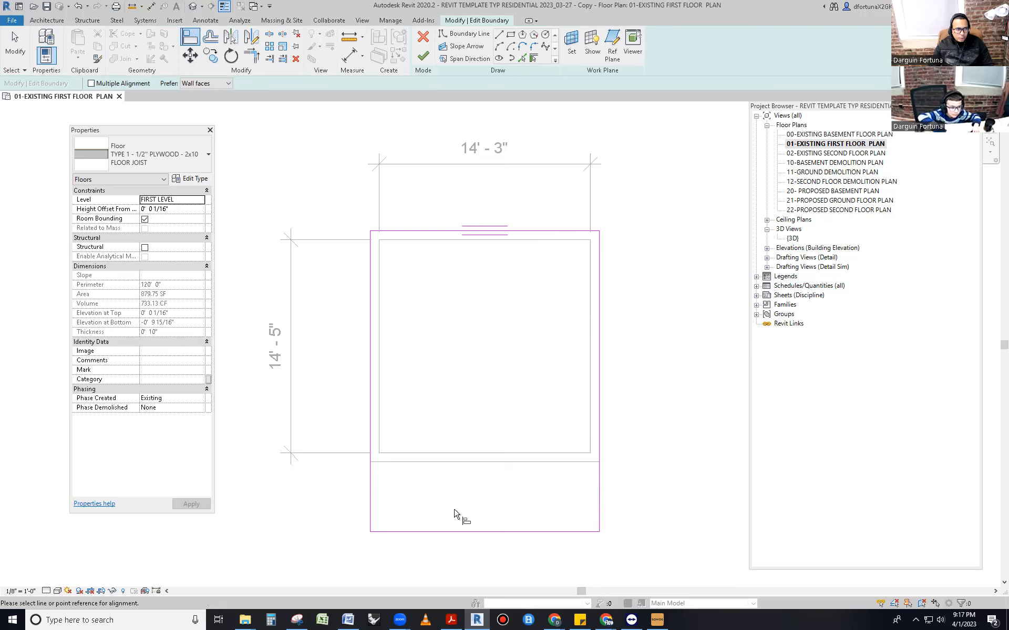
click(482, 462)
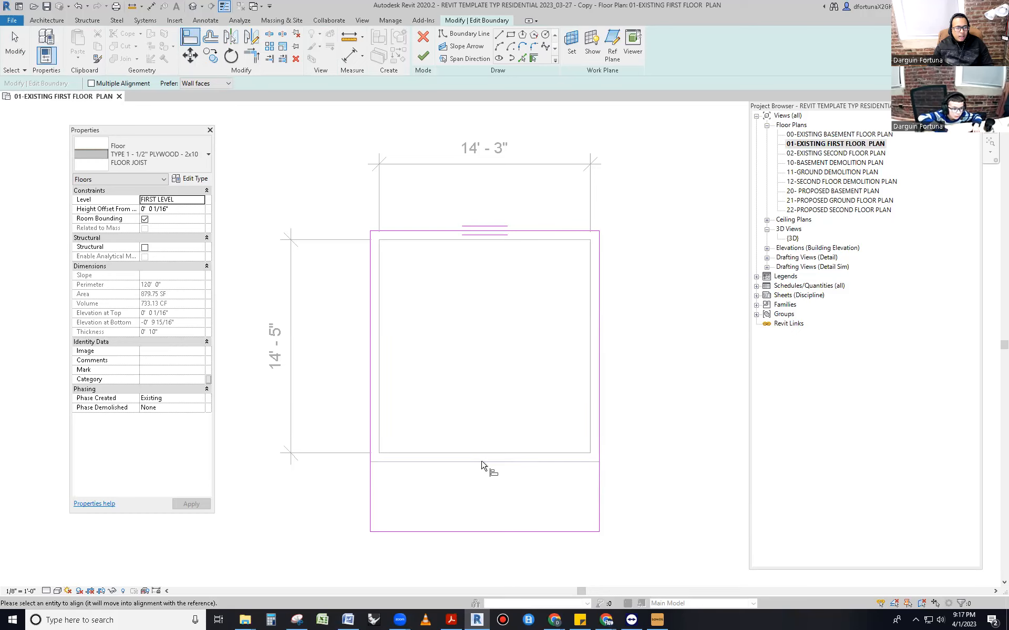